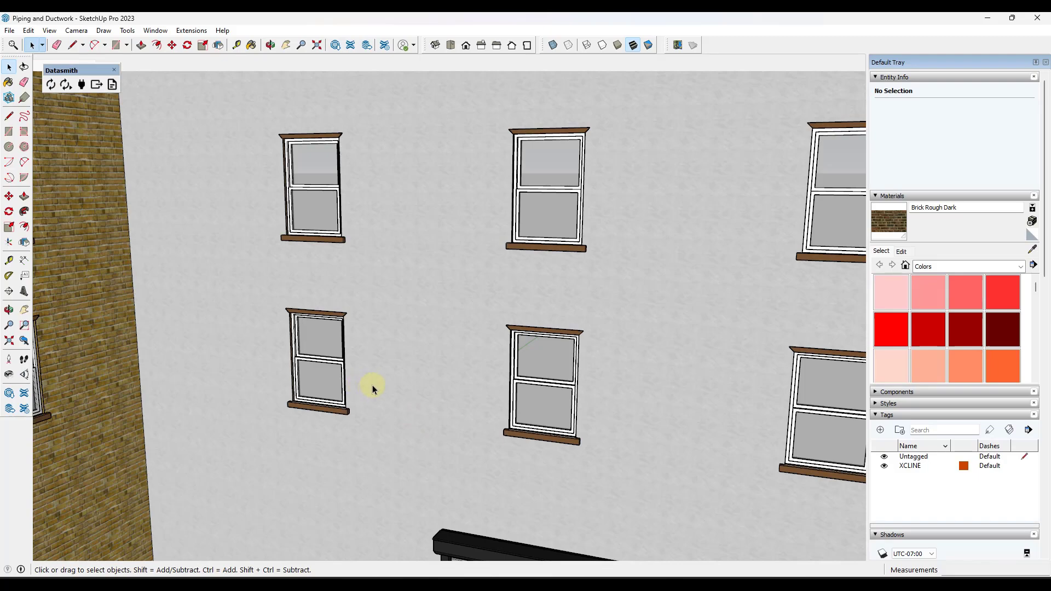
# Examine the grey wall between the brick wings, including its window rows and the roller door.
pyautogui.moveTo(395, 387); pyautogui.dragTo(666, 324, button='middle')
pyautogui.scroll(-5, 463, 389)
pyautogui.scroll(3, 587, 271)
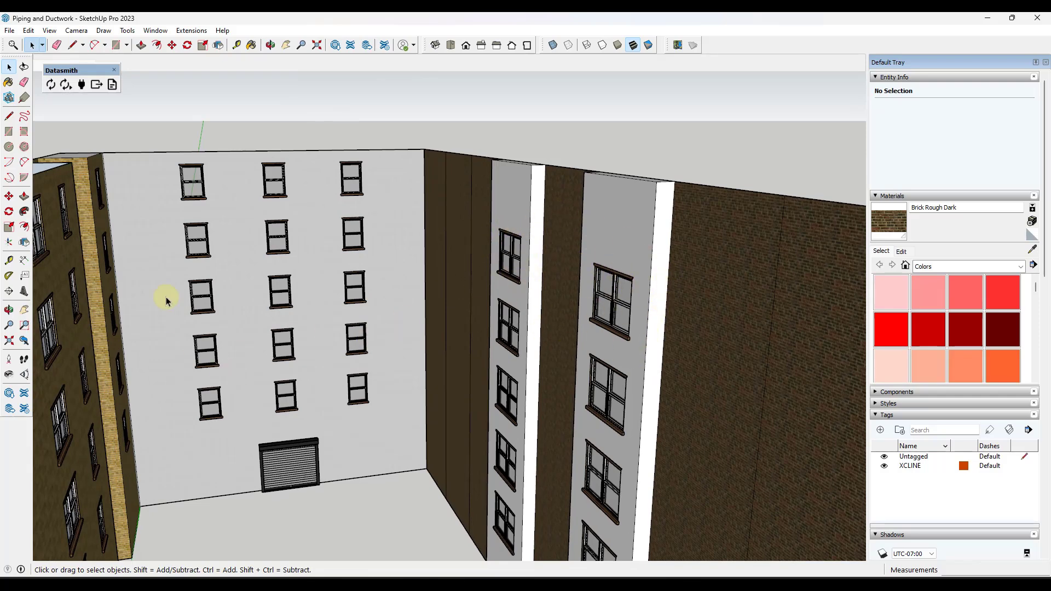
pyautogui.scroll(4, 239, 356)
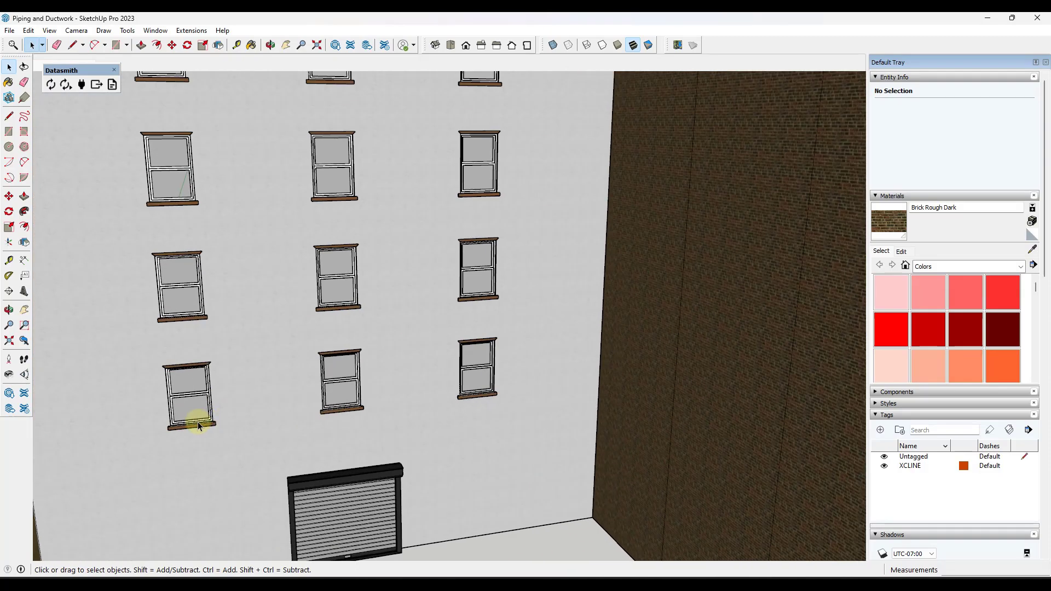
pyautogui.scroll(3, 198, 426)
pyautogui.moveTo(183, 433); pyautogui.dragTo(132, 428, button='middle')
pyautogui.scroll(-4, 462, 365)
pyautogui.moveTo(319, 416); pyautogui.dragTo(369, 434, button='middle')
pyautogui.scroll(3, 247, 382)
pyautogui.moveTo(246, 378); pyautogui.dragTo(360, 259, button='middle')
pyautogui.scroll(-2, 360, 259)
pyautogui.moveTo(354, 350); pyautogui.dragTo(304, 288, button='middle')
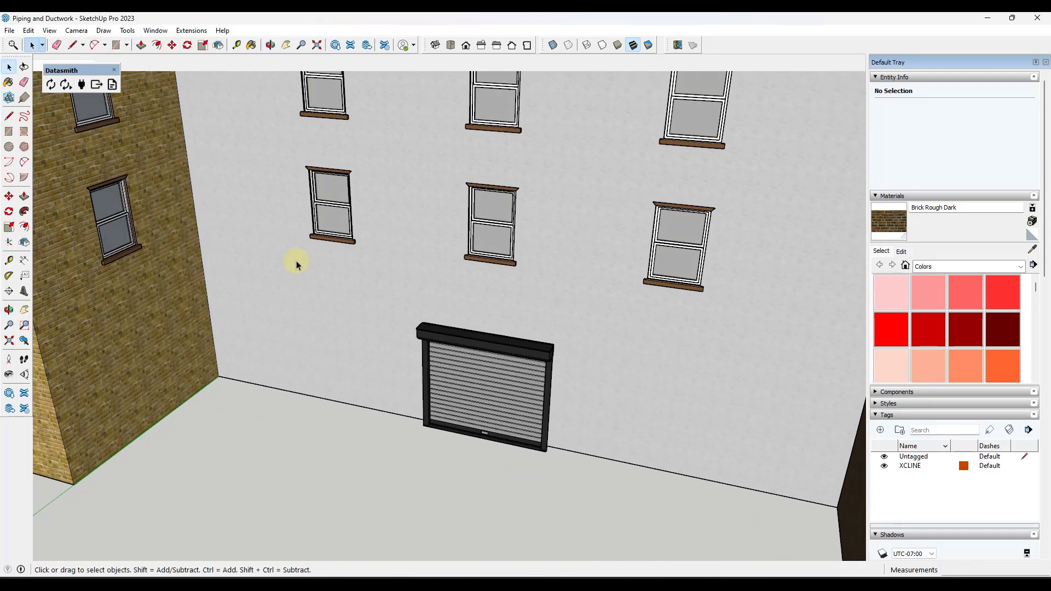
pyautogui.moveTo(313, 154); pyautogui.dragTo(446, 305, button='middle')
pyautogui.scroll(4, 482, 249)
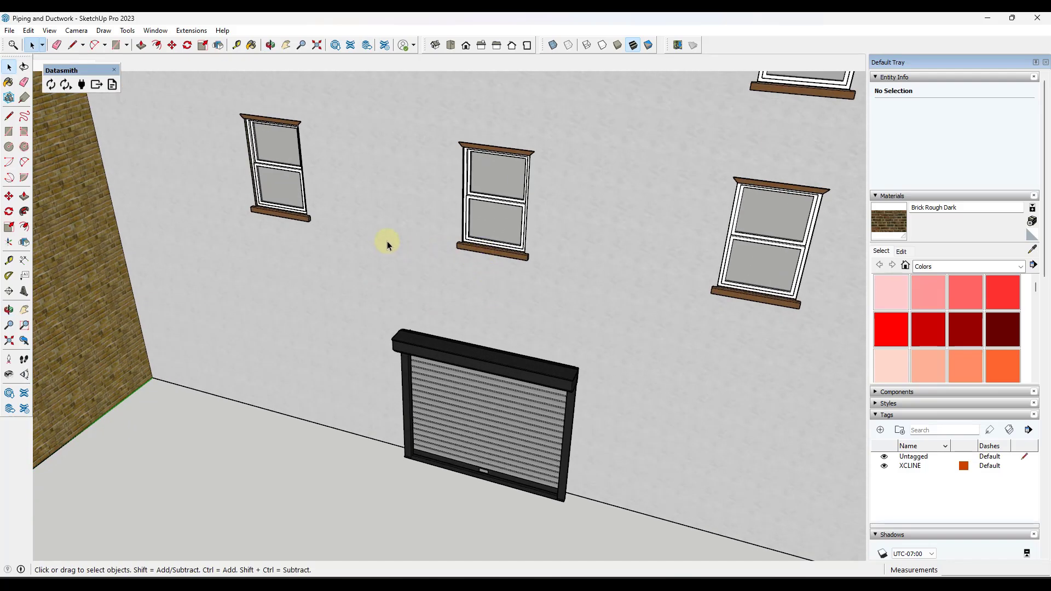
pyautogui.moveTo(268, 203); pyautogui.dragTo(256, 227, button='middle')
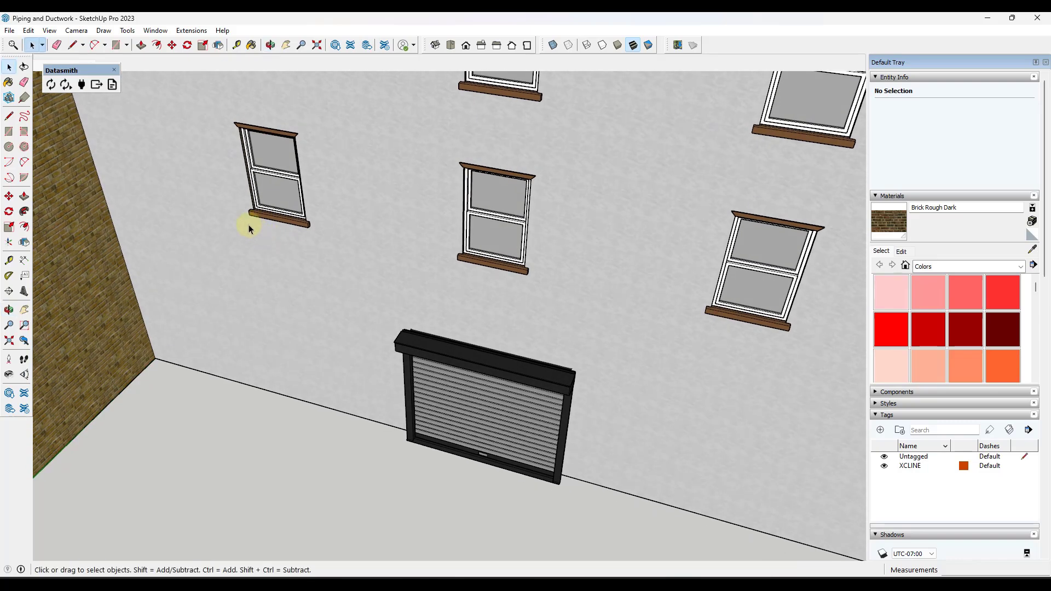
# From the outer sill corner of the lowest window nearest the yellow brick wall, draw a 12" edge along the wall and a 5' edge outward.
pyautogui.scroll(2, 241, 218)
pyautogui.press('l')
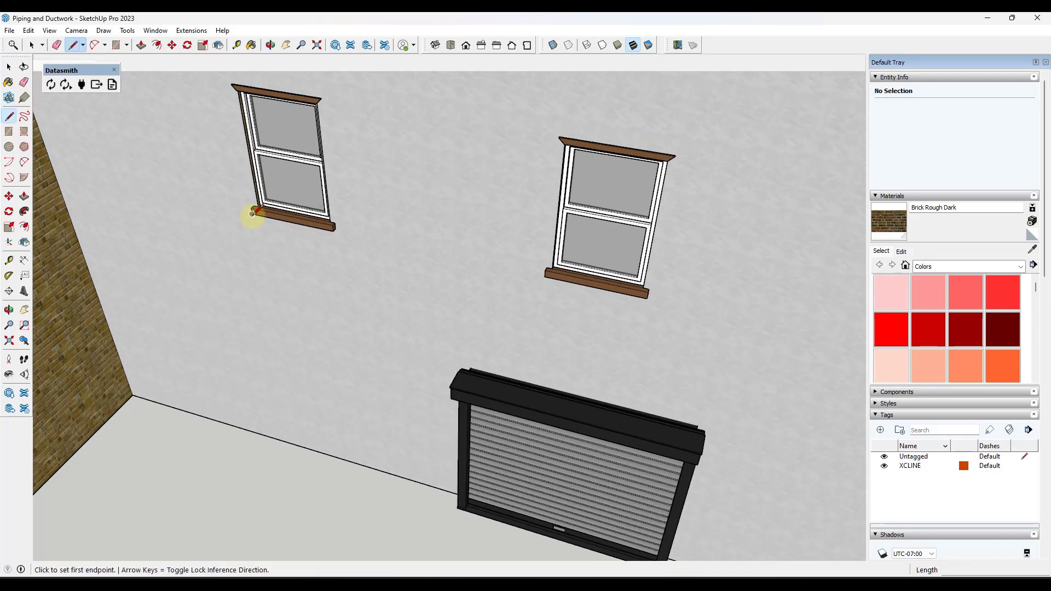
pyautogui.click(253, 214)
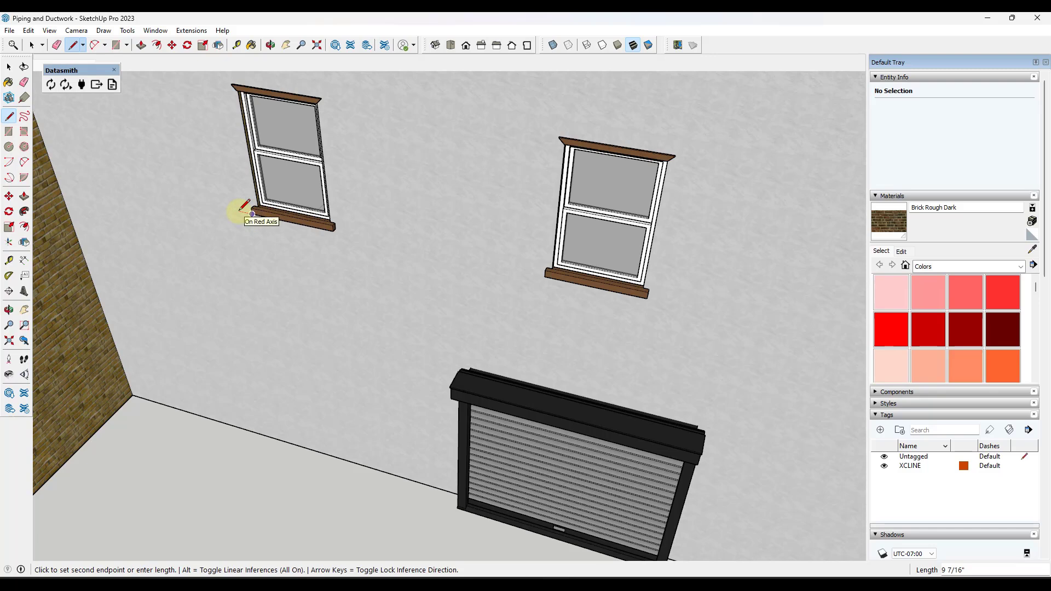
pyautogui.write('12')
pyautogui.press('Return')
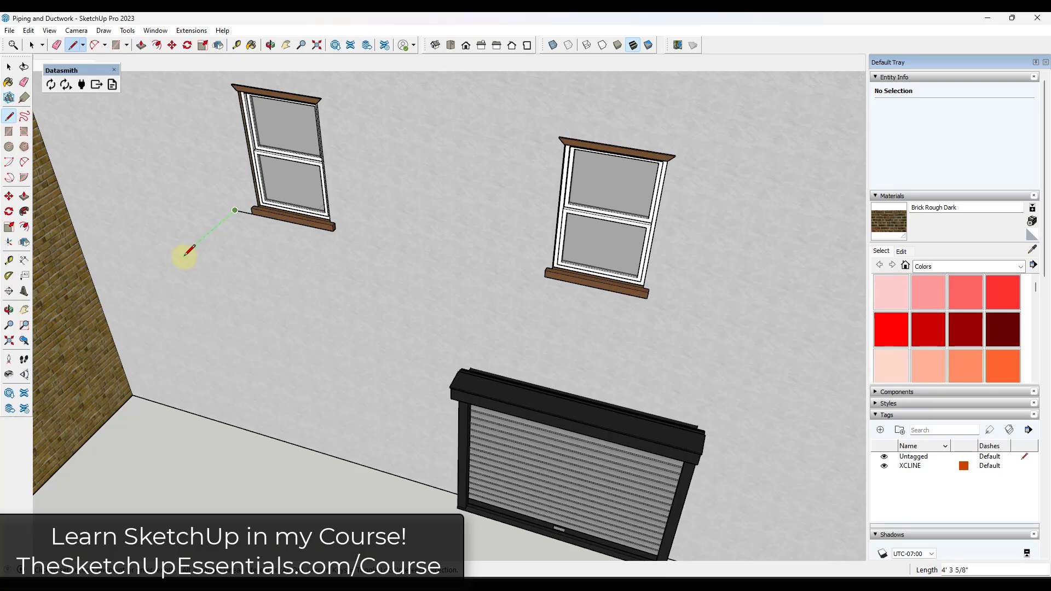
pyautogui.write('5')
pyautogui.press('Return')
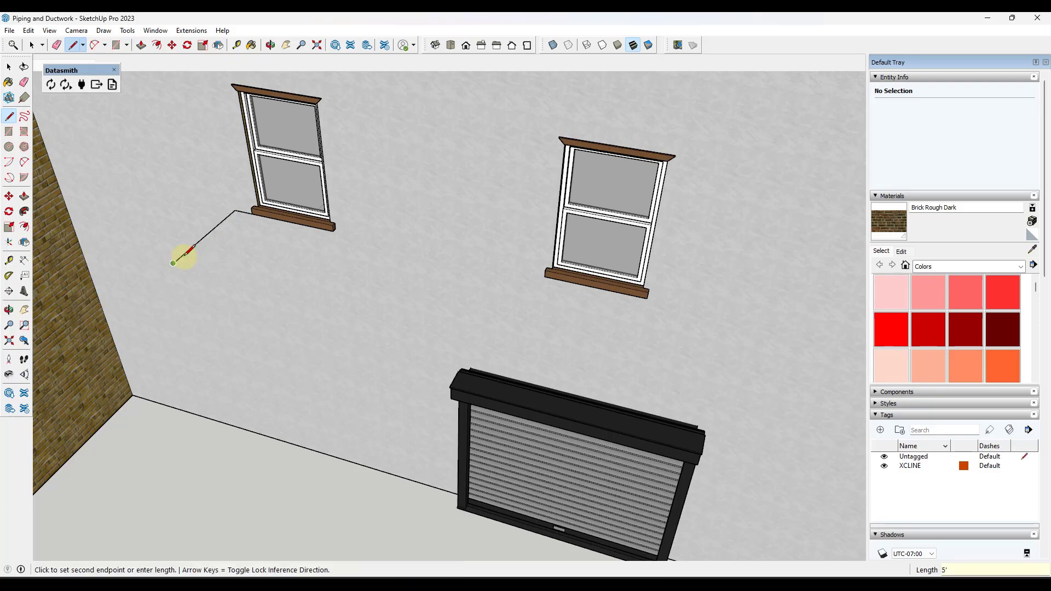
# Complete the rectangular platform face by running its front edge past the second window, returning to the wall and closing the outline.
pyautogui.click(649, 298)
pyautogui.click(650, 379)
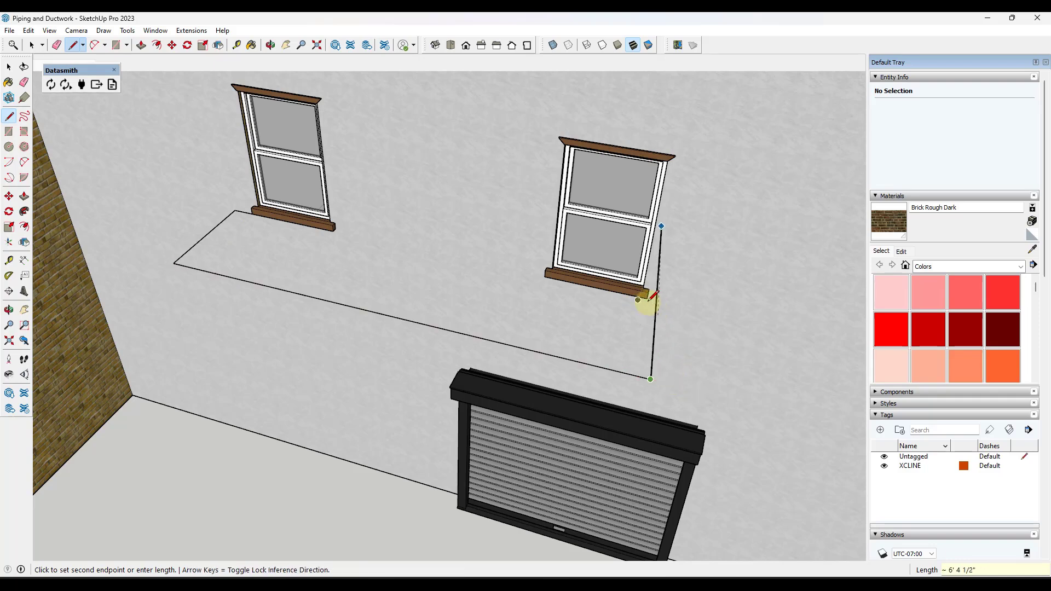
pyautogui.press('Left')
pyautogui.click(236, 210)
pyautogui.click(236, 208)
pyautogui.press('space')
# Mark points on the platform's wall-side edge 6" inward from the facing ends of the two window sills.
pyautogui.moveTo(610, 315); pyautogui.dragTo(371, 239, button='middle')
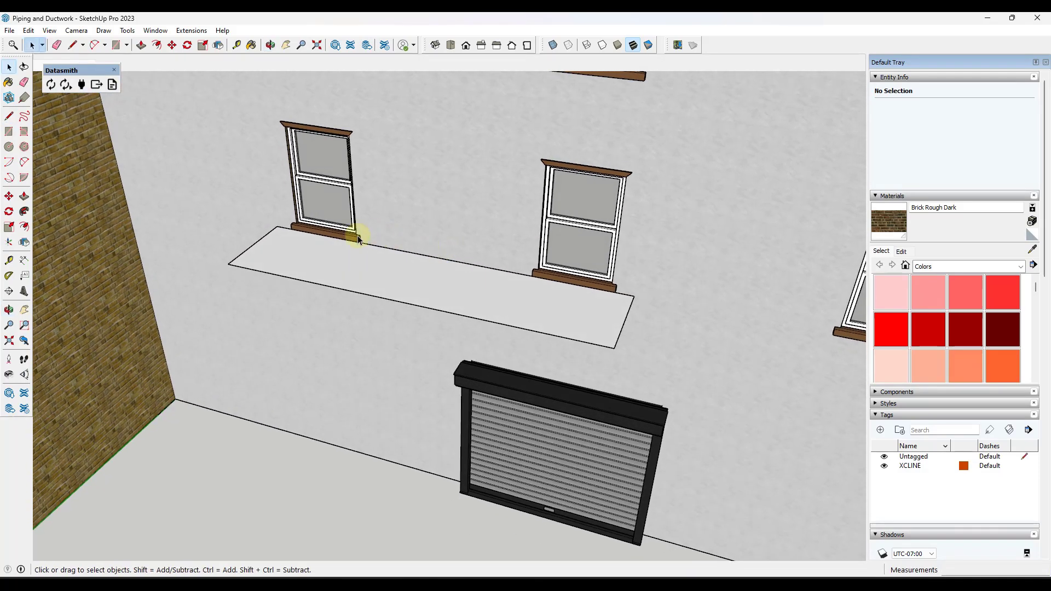
pyautogui.scroll(3, 378, 249)
pyautogui.scroll(-5, 369, 258)
pyautogui.scroll(4, 281, 256)
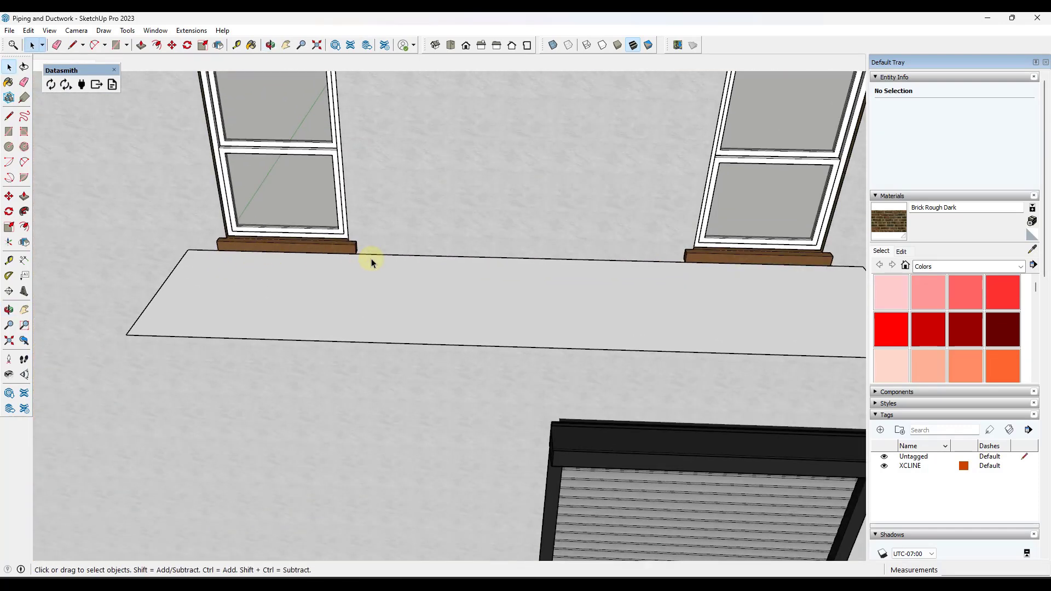
pyautogui.press('l')
pyautogui.click(356, 254)
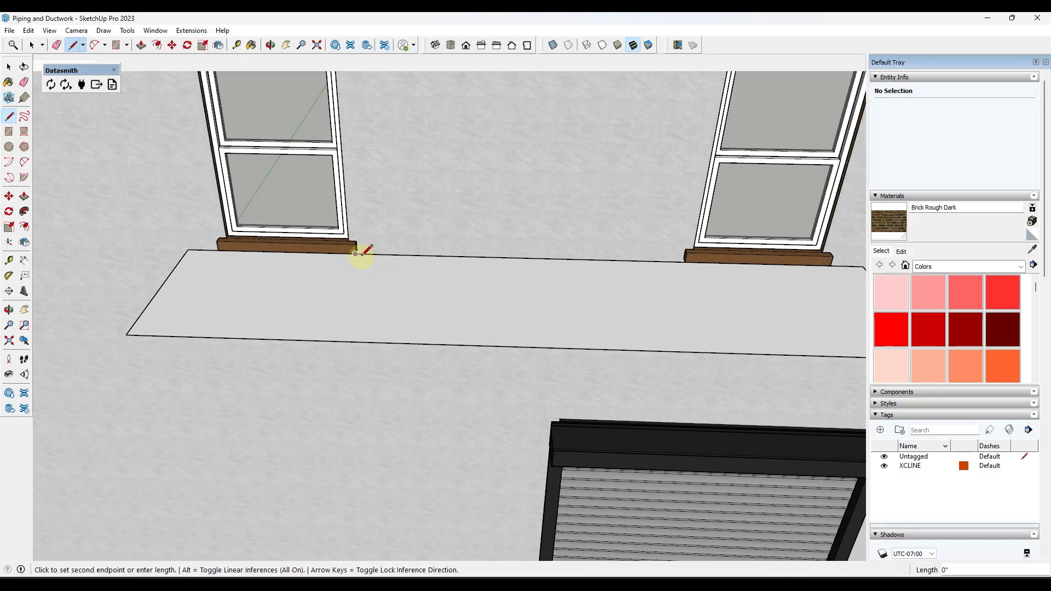
pyautogui.write('6')
pyautogui.press('Return')
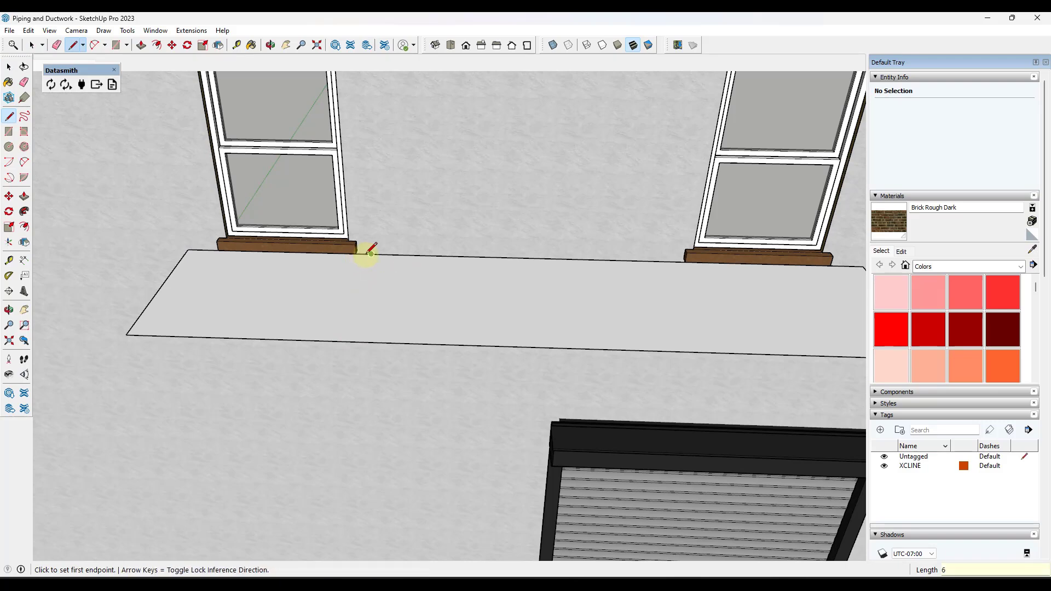
pyautogui.click(685, 261)
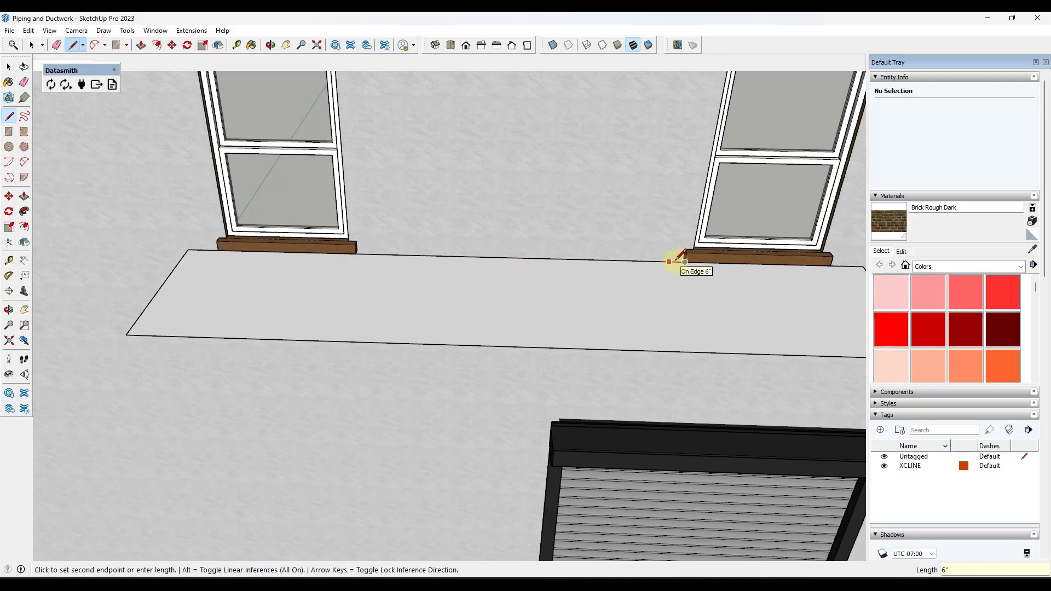
pyautogui.click(669, 262)
pyautogui.click(669, 262)
pyautogui.press('space')
pyautogui.click(650, 261)
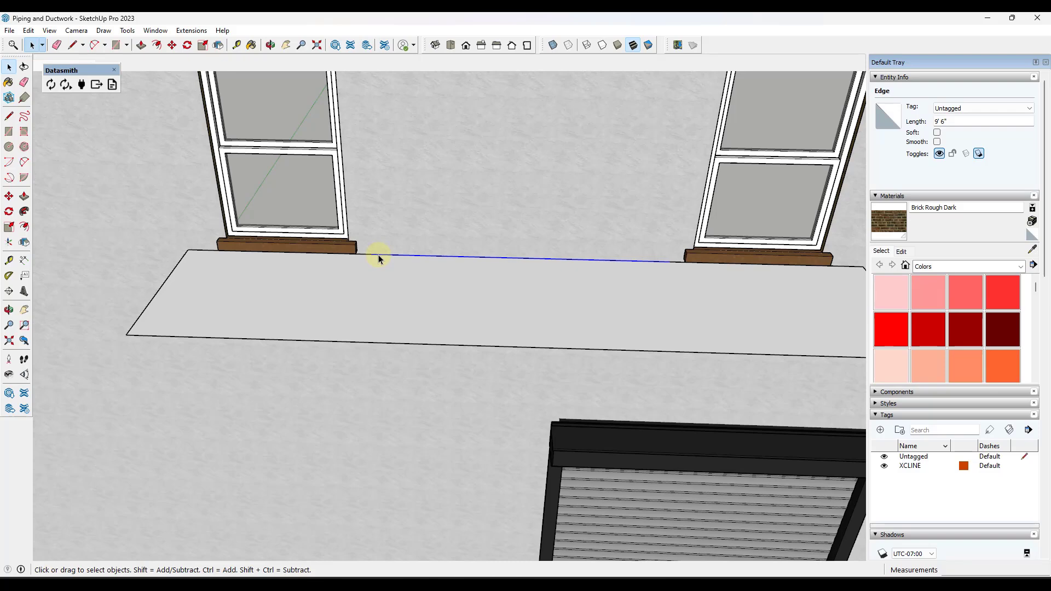
# Draw an 11' vertical edge from the mark beside the first window up to the sill level of the window above.
pyautogui.press('l')
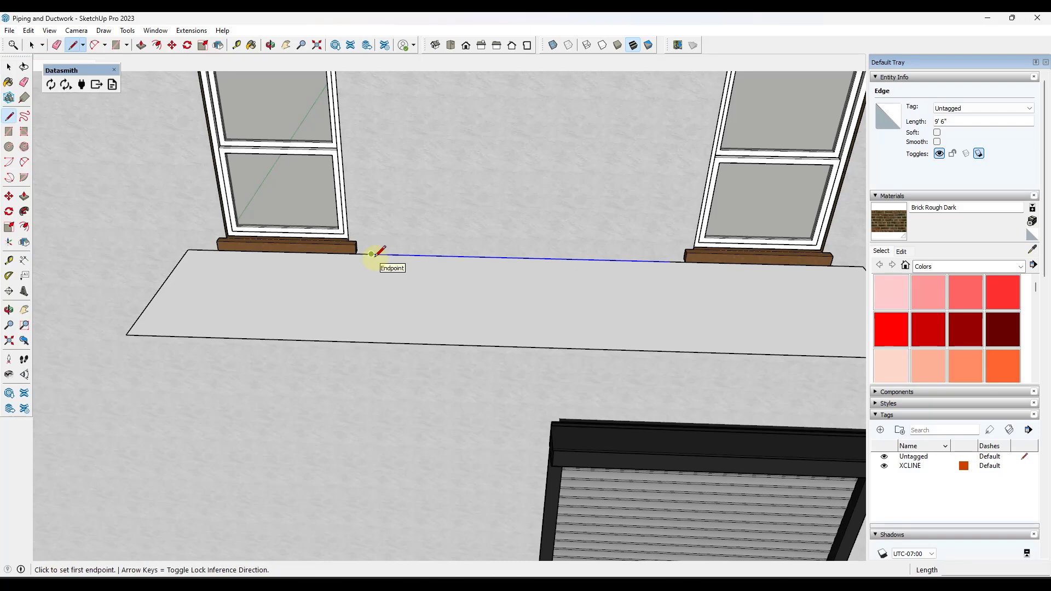
pyautogui.click(374, 255)
pyautogui.scroll(-5, 374, 255)
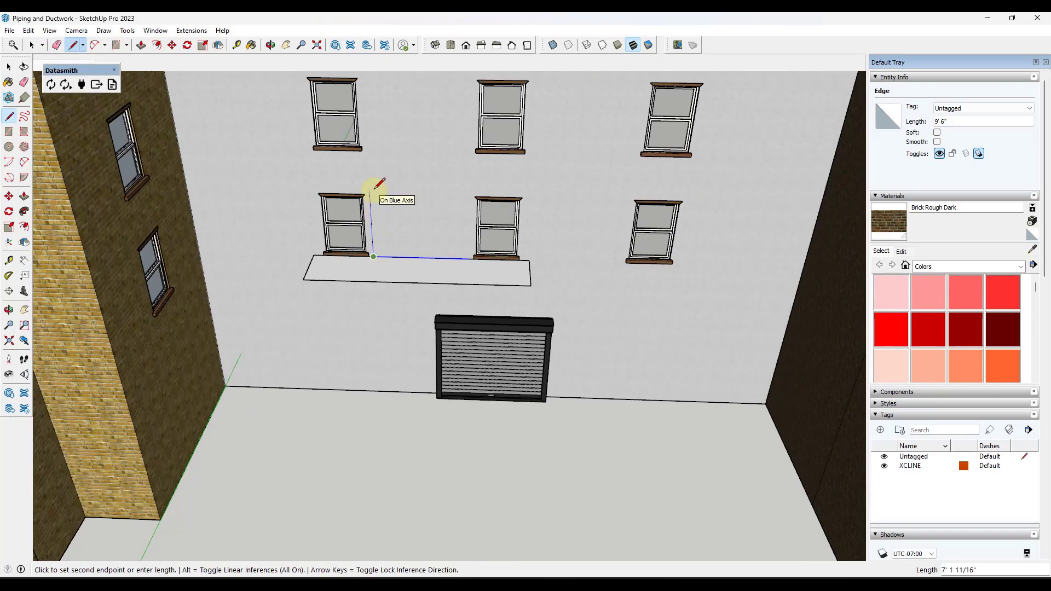
pyautogui.scroll(4, 368, 146)
pyautogui.click(363, 148)
pyautogui.press('space')
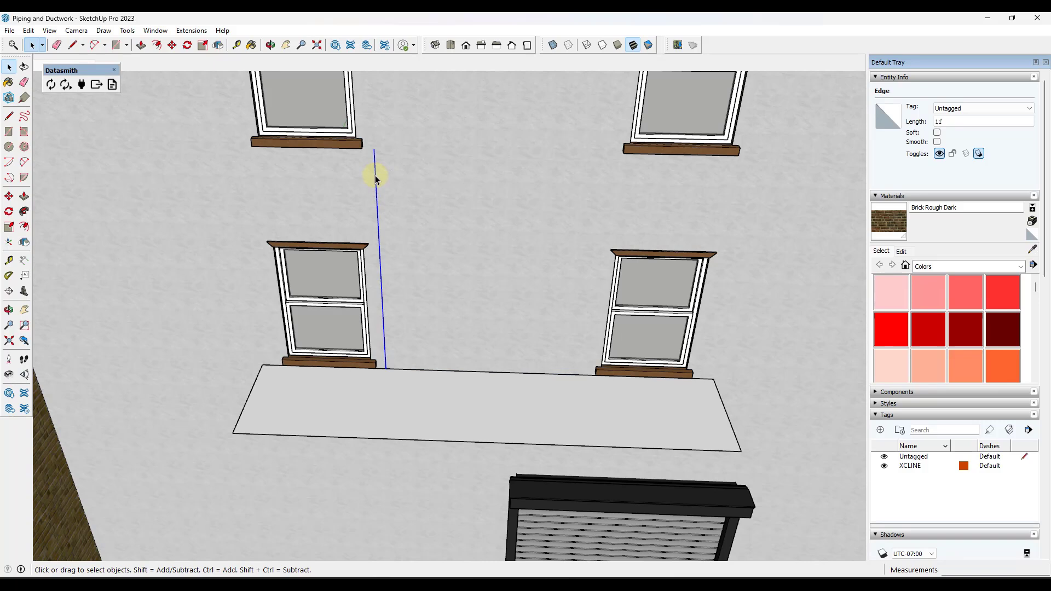
# Divide the vertical edge into 11 segments.
pyautogui.rightClick(375, 179)
pyautogui.click(425, 250)
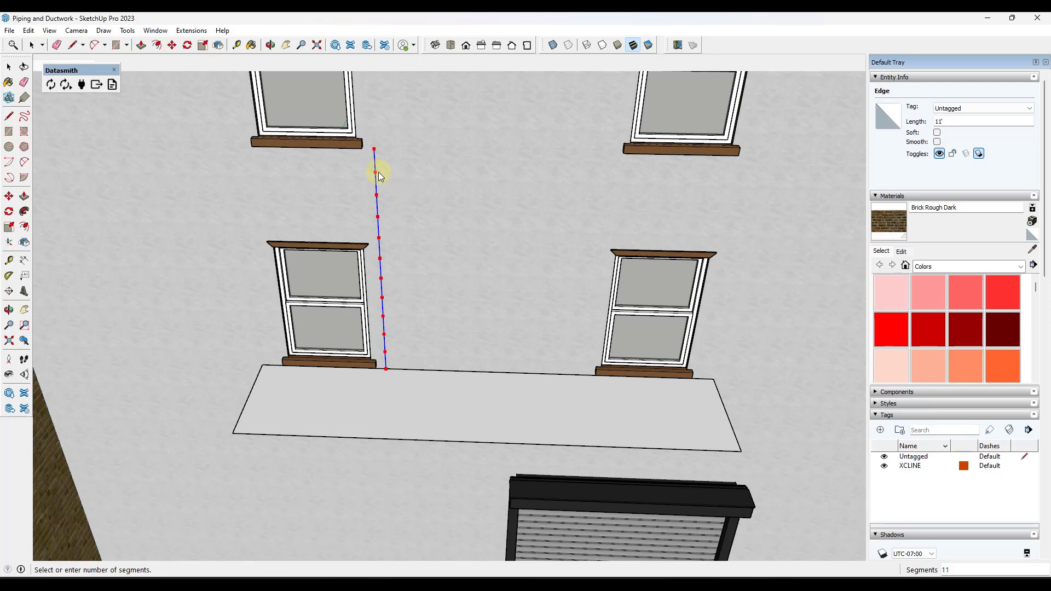
pyautogui.click(379, 171)
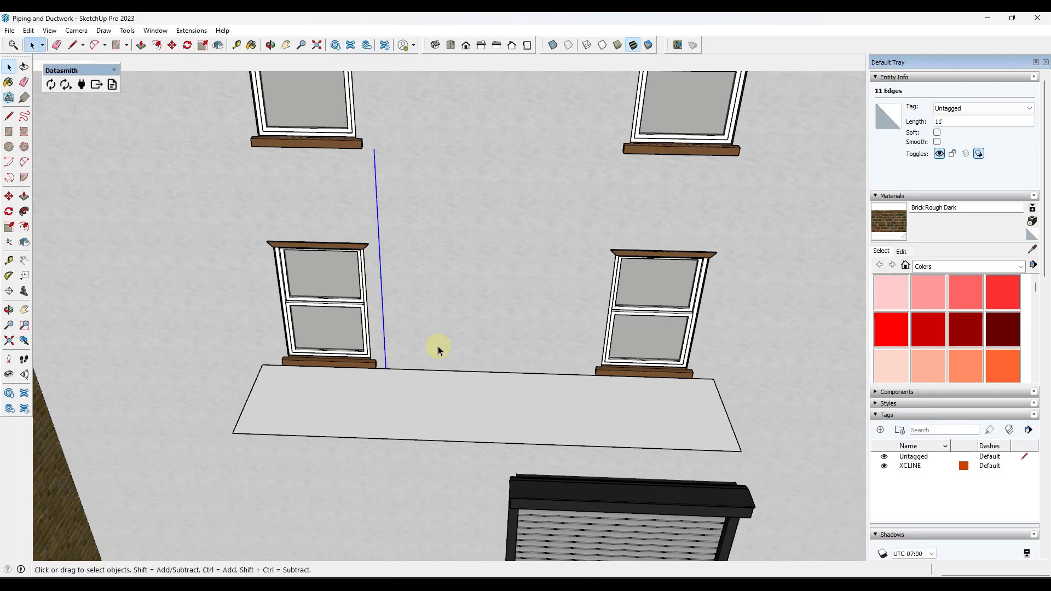
# Select only the pieces of the divided vertical edge to check their number.
pyautogui.click(446, 375)
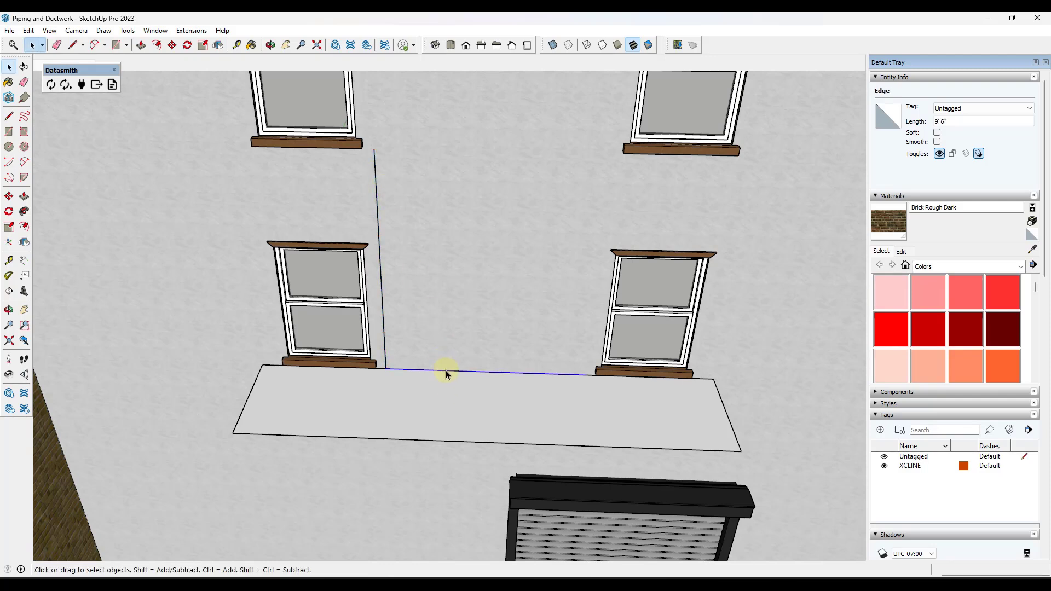
pyautogui.rightClick(446, 375)
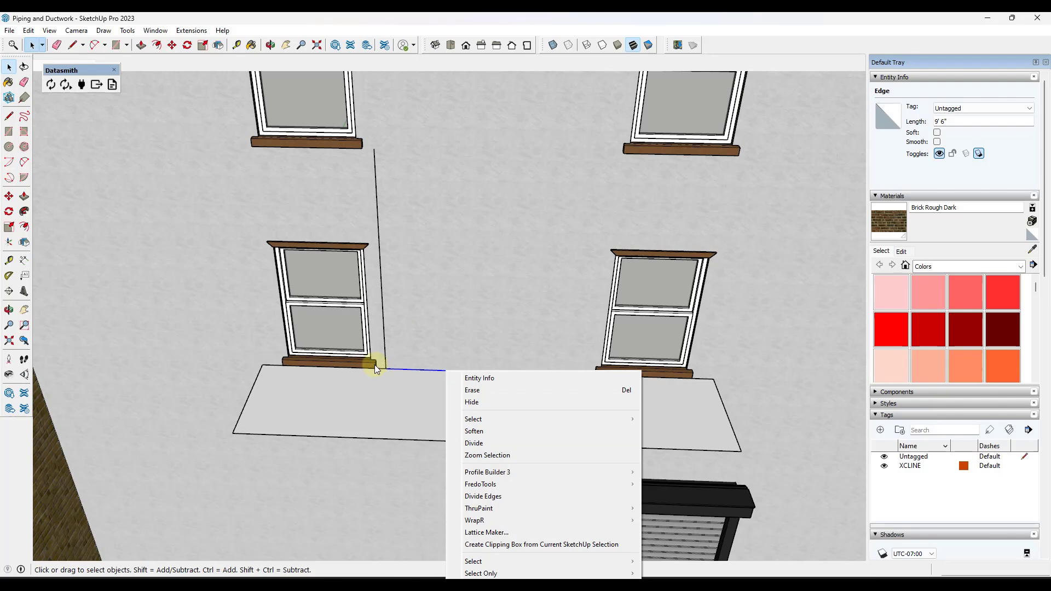
pyautogui.click(385, 162)
pyautogui.moveTo(369, 141); pyautogui.dragTo(383, 369)
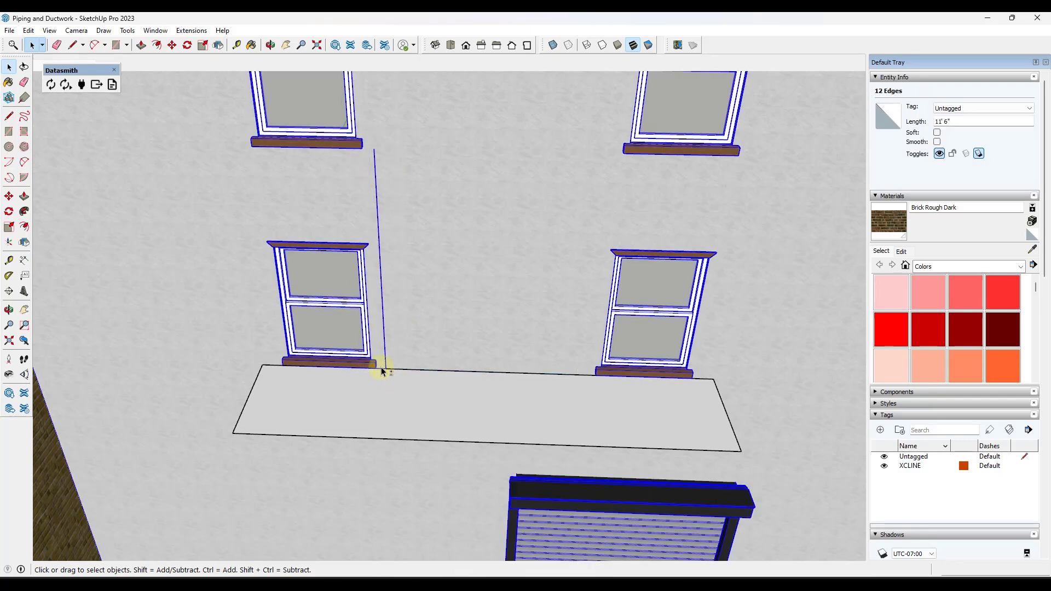
pyautogui.keyDown('shift'); pyautogui.click(383, 369); pyautogui.keyUp('shift')
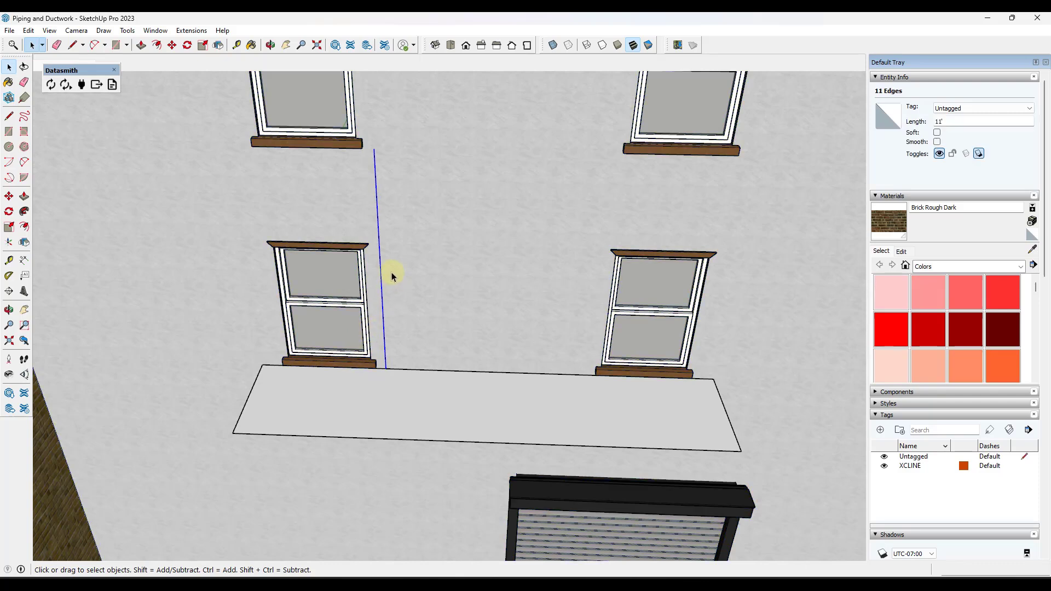
# Divide the platform's wall-side edge between the two 6" marks into 11 segments.
pyautogui.rightClick(437, 373)
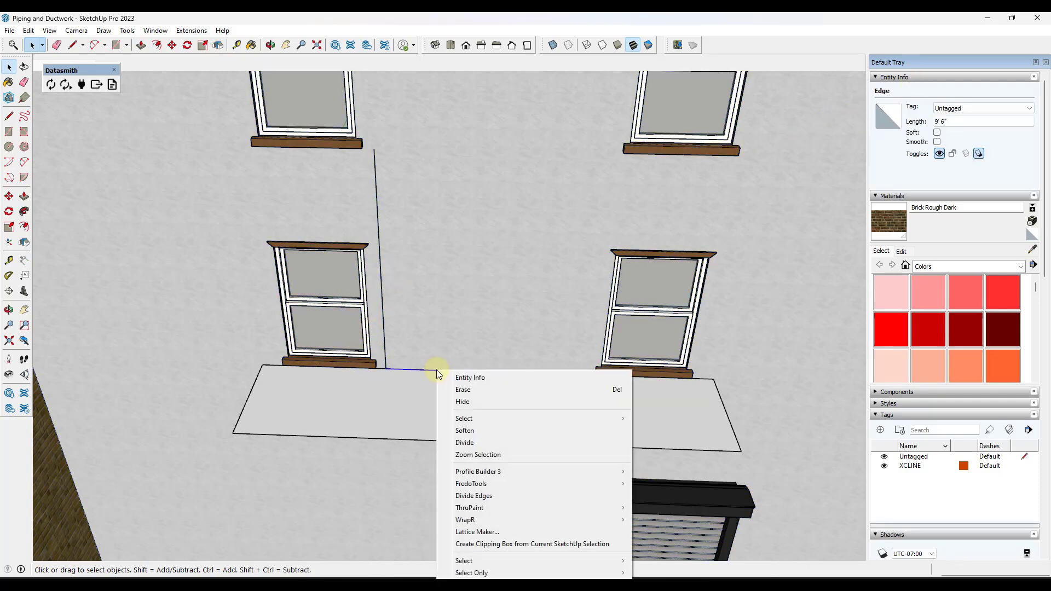
pyautogui.click(472, 447)
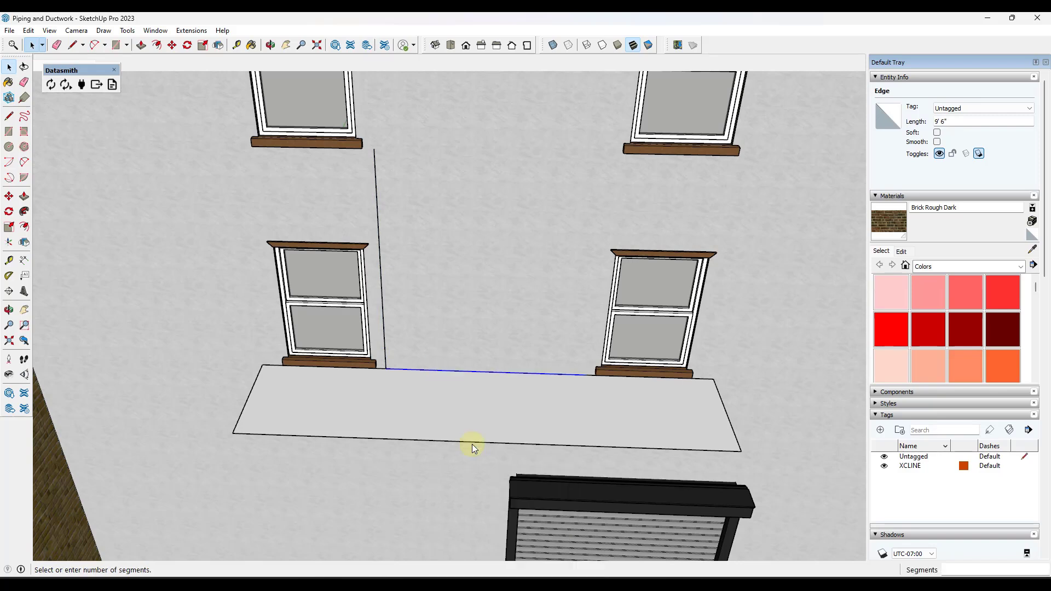
pyautogui.click(567, 383)
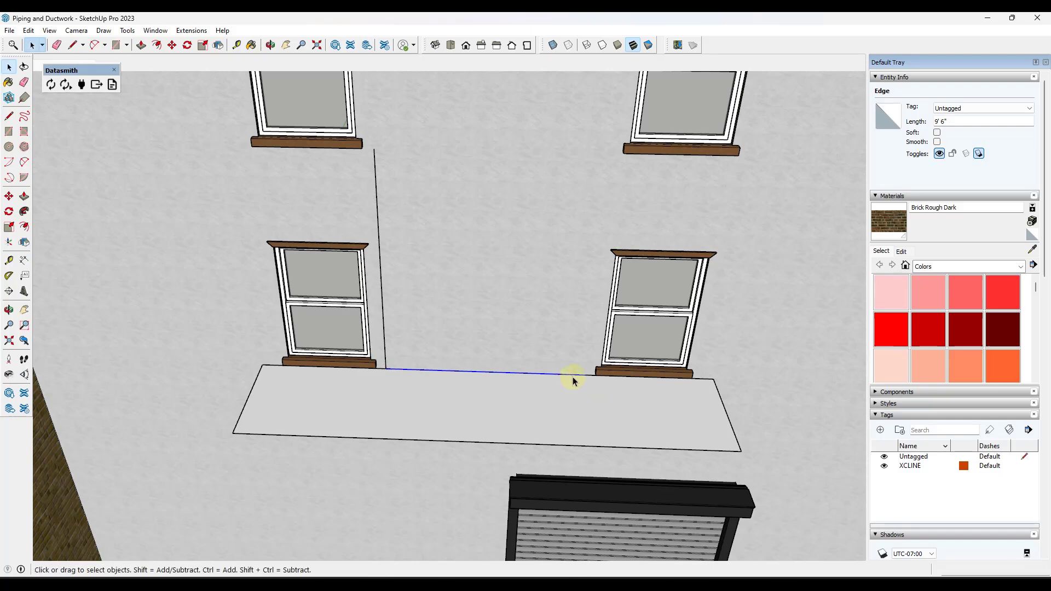
# Draw a stair tread outline one riser above the platform beside the second window, 2' 9" out from the wall and one segment deep.
pyautogui.press('l')
pyautogui.scroll(3, 584, 374)
pyautogui.click(585, 373)
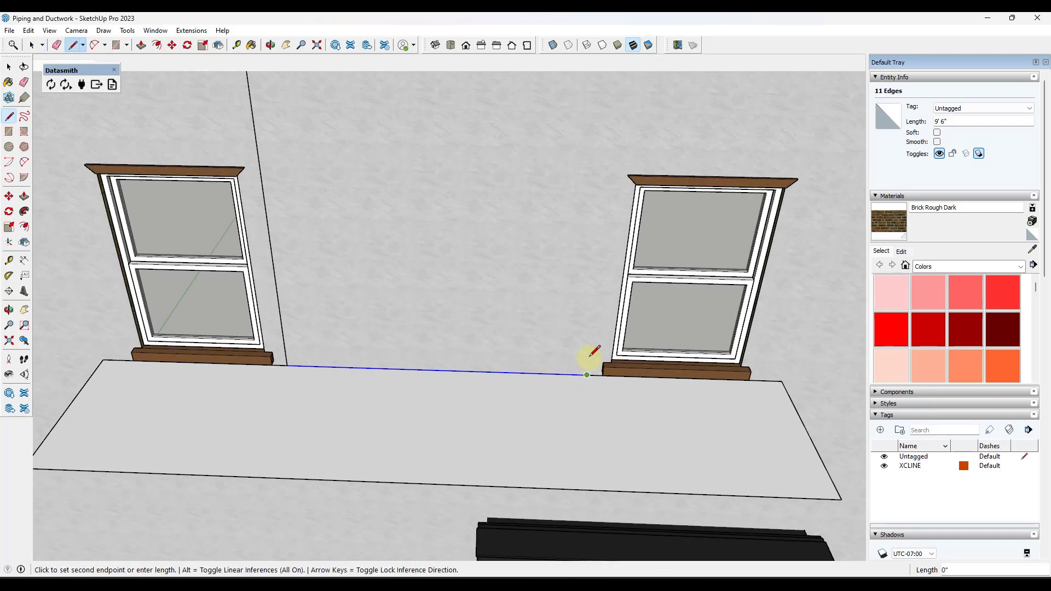
pyautogui.click(591, 350)
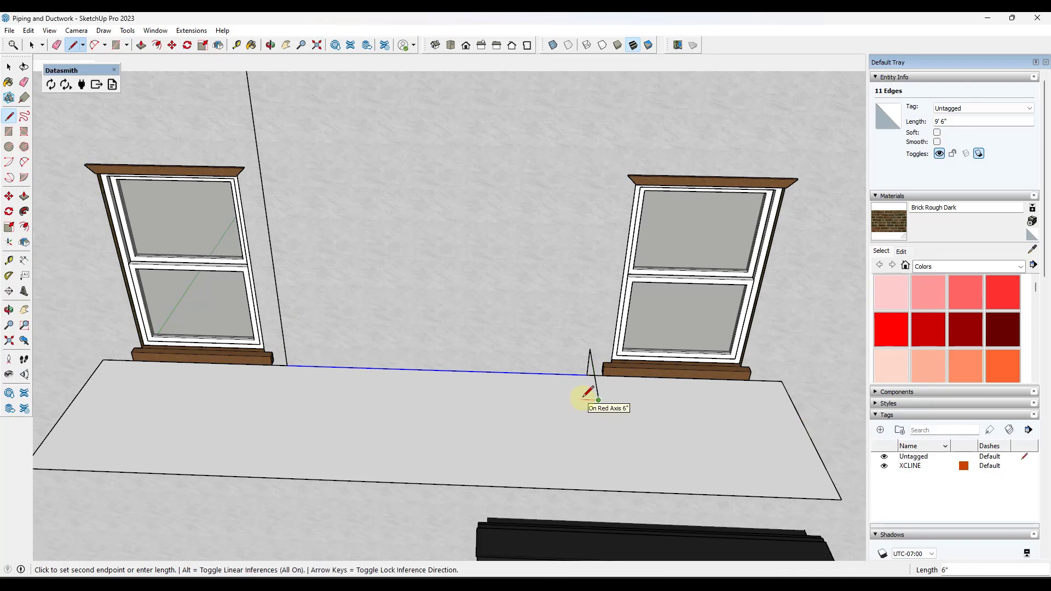
pyautogui.press('Right')
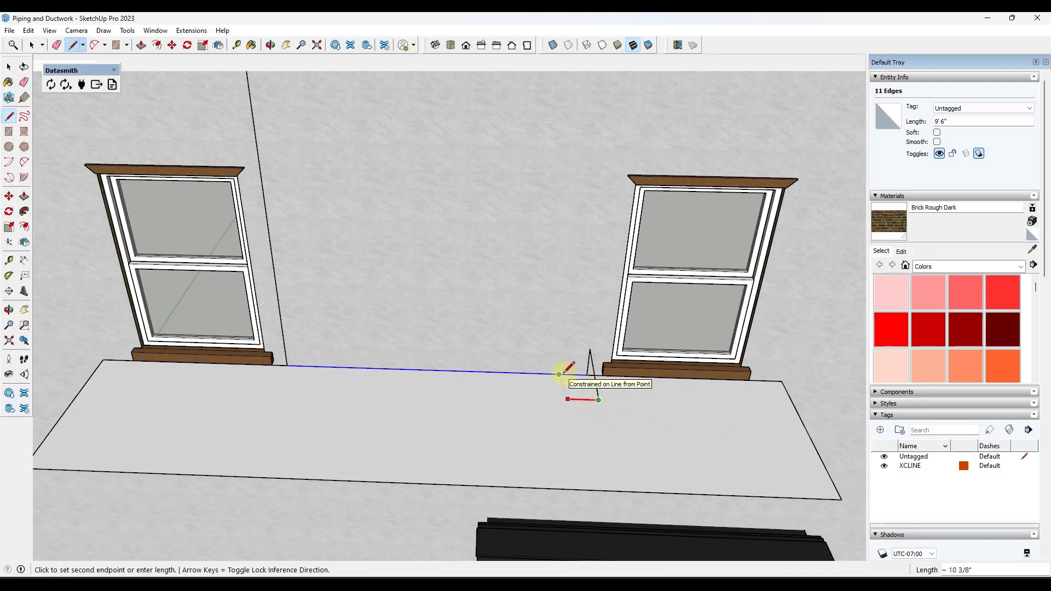
pyautogui.click(559, 375)
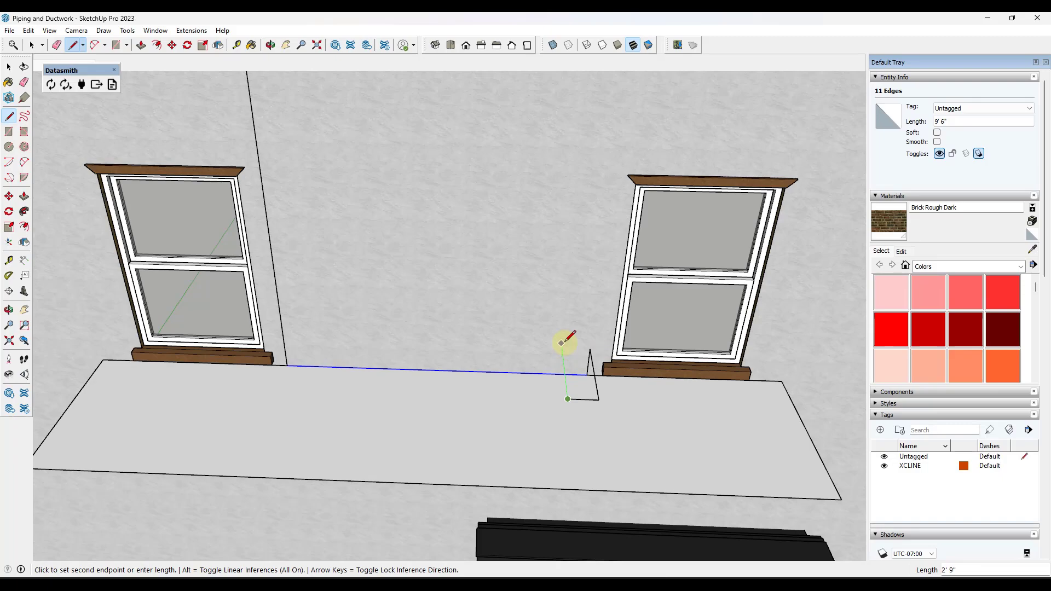
pyautogui.press('space')
# Erase the leftover vertical riser line between the tread face and the platform.
pyautogui.moveTo(598, 374)
pyautogui.mouseDown(button='middle')
pyautogui.moveTo(669, 232)
pyautogui.moveTo(586, 199)
pyautogui.moveTo(593, 357)
pyautogui.moveTo(284, 272)
pyautogui.moveTo(550, 361)
pyautogui.moveTo(518, 326)
pyautogui.mouseUp(button='middle')
pyautogui.scroll(4, 592, 357)
pyautogui.scroll(-2, 551, 362)
pyautogui.press('e')
pyautogui.moveTo(544, 392)
pyautogui.mouseDown(button='middle')
pyautogui.moveTo(561, 280)
pyautogui.moveTo(558, 438)
pyautogui.mouseUp(button='middle')
pyautogui.click(567, 366)
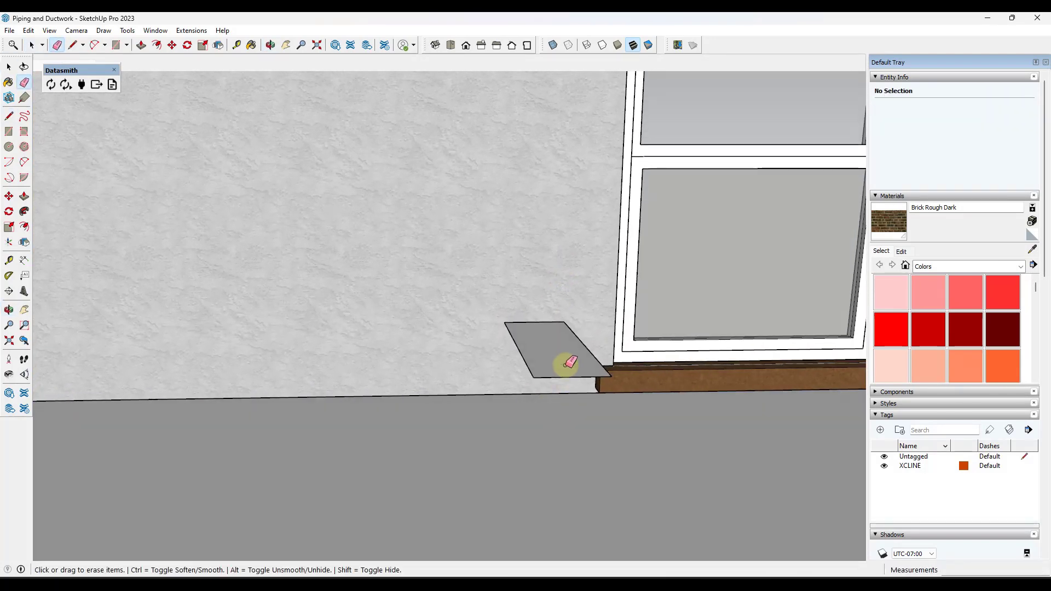
# Extrude the tread face into a thin slab with Push/Pull.
pyautogui.scroll(-3, 557, 366)
pyautogui.scroll(-3, 563, 363)
pyautogui.scroll(3, 562, 363)
pyautogui.press('space')
pyautogui.press('p')
pyautogui.click(562, 364)
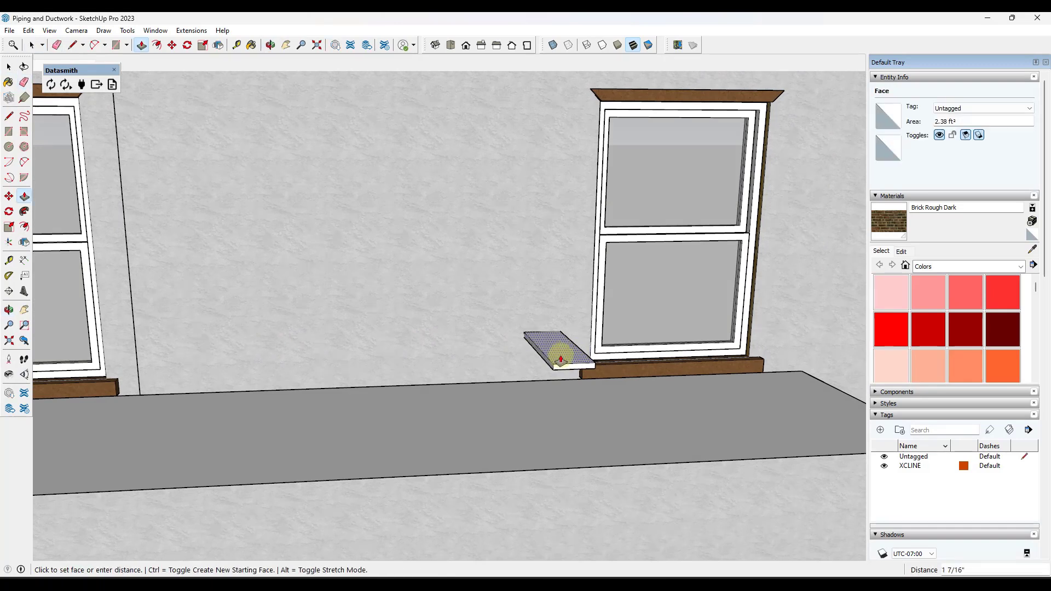
pyautogui.press('Return')
# Turn the whole tread slab into a component named "Stair Riser".
pyautogui.press('space')
pyautogui.moveTo(561, 357); pyautogui.dragTo(505, 312, button='middle')
pyautogui.moveTo(504, 312); pyautogui.dragTo(599, 372)
pyautogui.moveTo(549, 355); pyautogui.dragTo(481, 366, button='middle')
pyautogui.rightClick(535, 365)
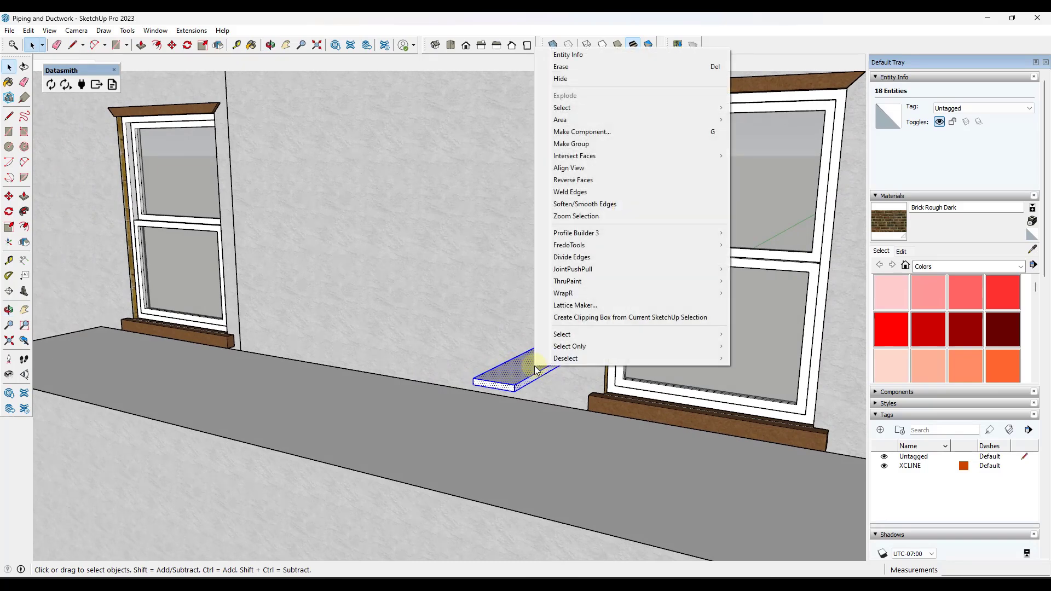
pyautogui.click(589, 136)
pyautogui.write('Stair Riser')
pyautogui.press('Return')
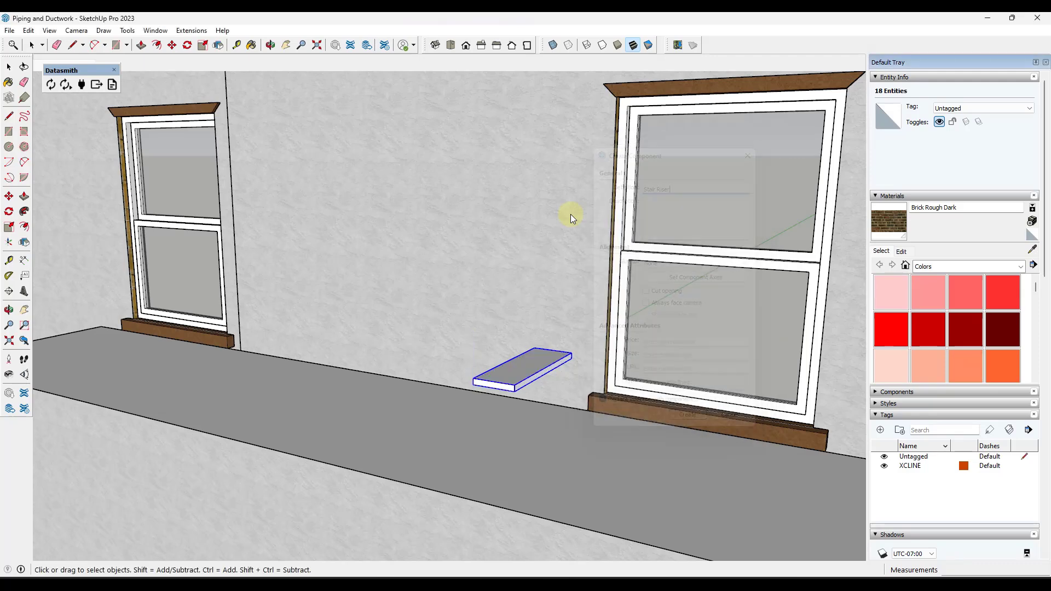
# Copy the tread one tread depth toward the first window and raise the copy to the next riser mark on the vertical line.
pyautogui.moveTo(436, 336); pyautogui.dragTo(553, 303, button='middle')
pyautogui.press('m')
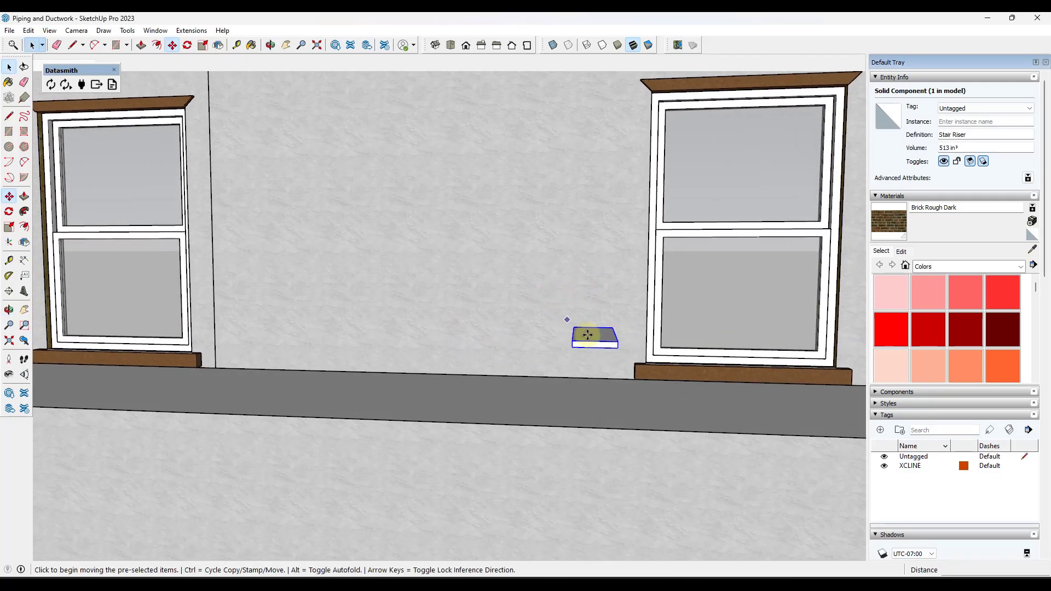
pyautogui.click(618, 342)
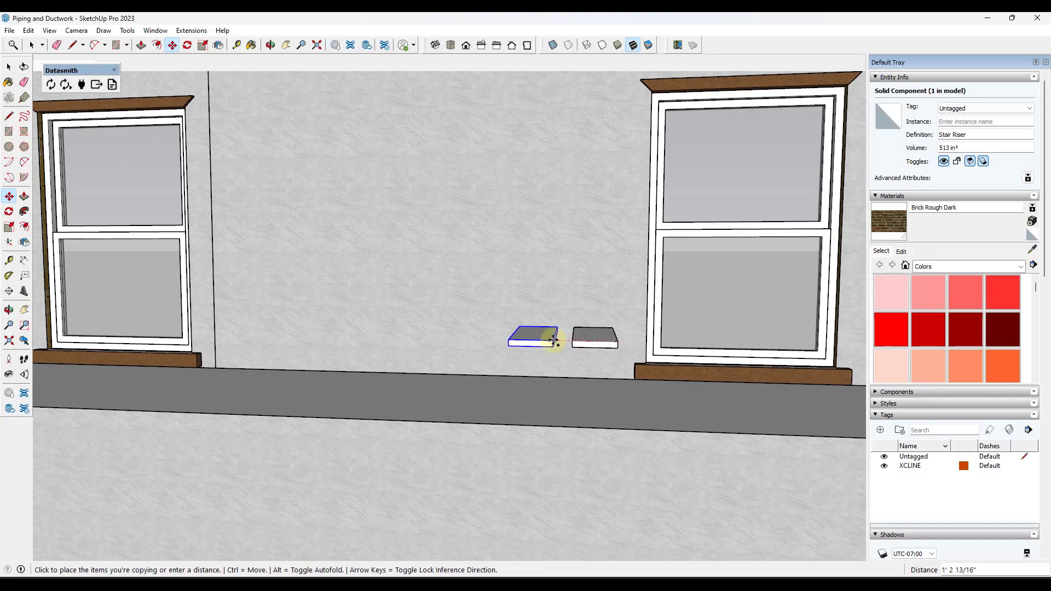
pyautogui.press('space')
pyautogui.press('m')
pyautogui.press('ctrl')
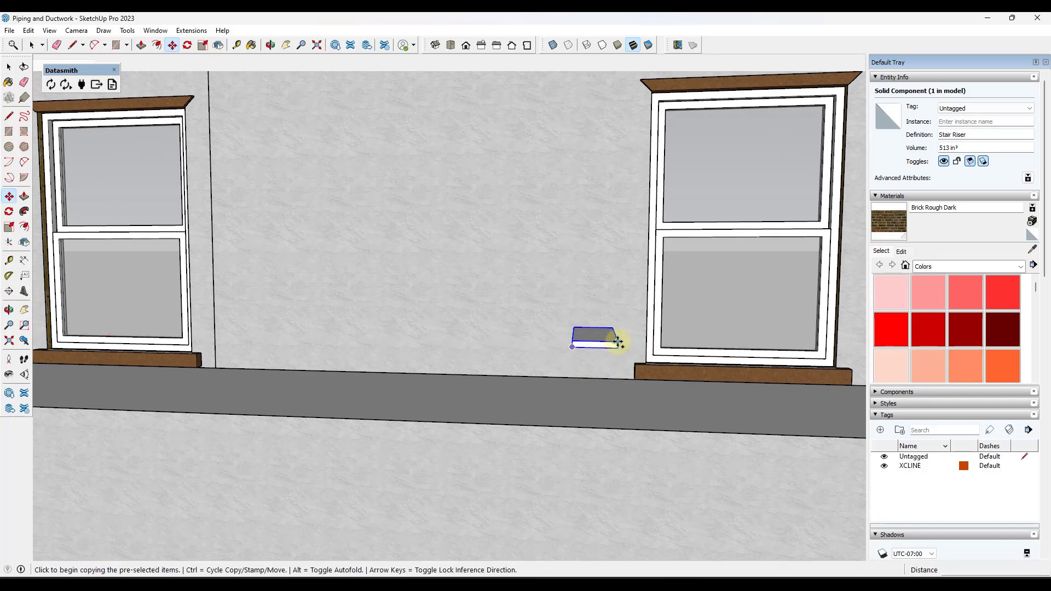
pyautogui.click(613, 342)
pyautogui.click(571, 347)
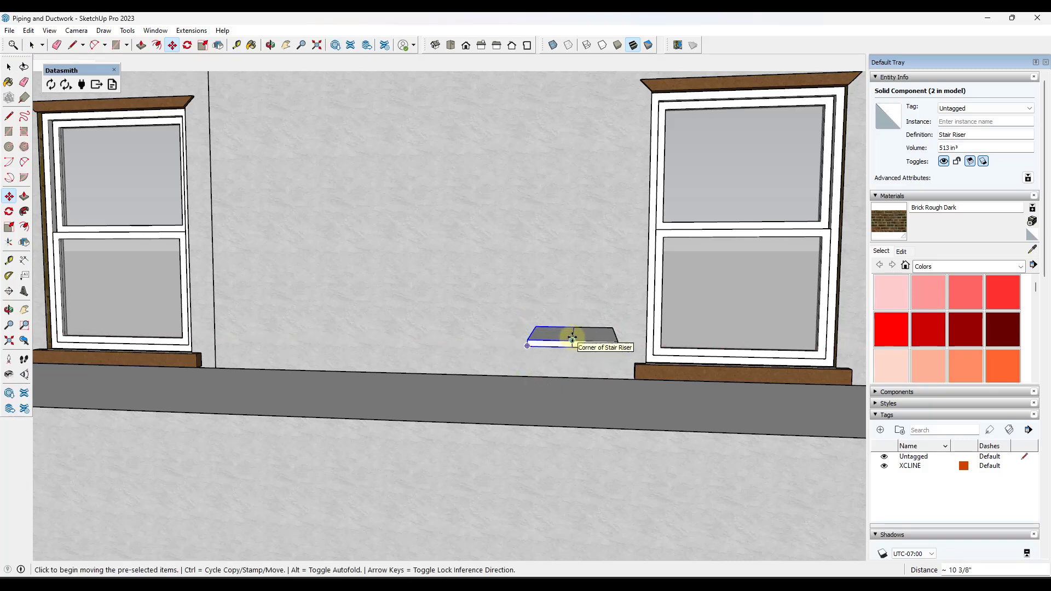
pyautogui.click(571, 347)
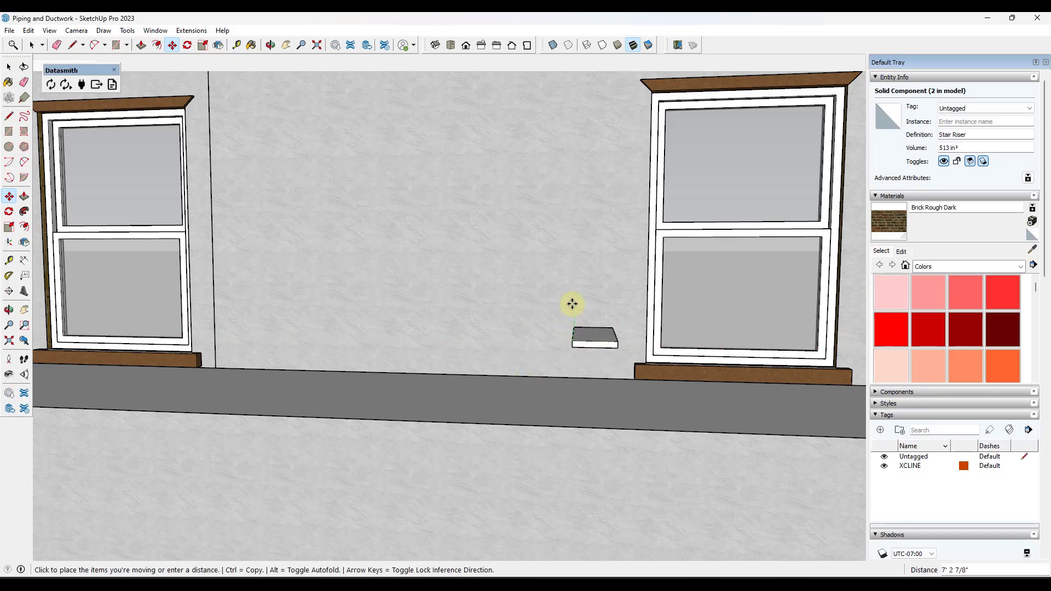
pyautogui.click(212, 293)
# Copy the raised tread diagonally by one rise and run, and repeat the copy 9 times up to the next floor.
pyautogui.moveTo(482, 356); pyautogui.dragTo(569, 356, button='middle')
pyautogui.scroll(-5, 508, 376)
pyautogui.scroll(1, 536, 366)
pyautogui.press('space')
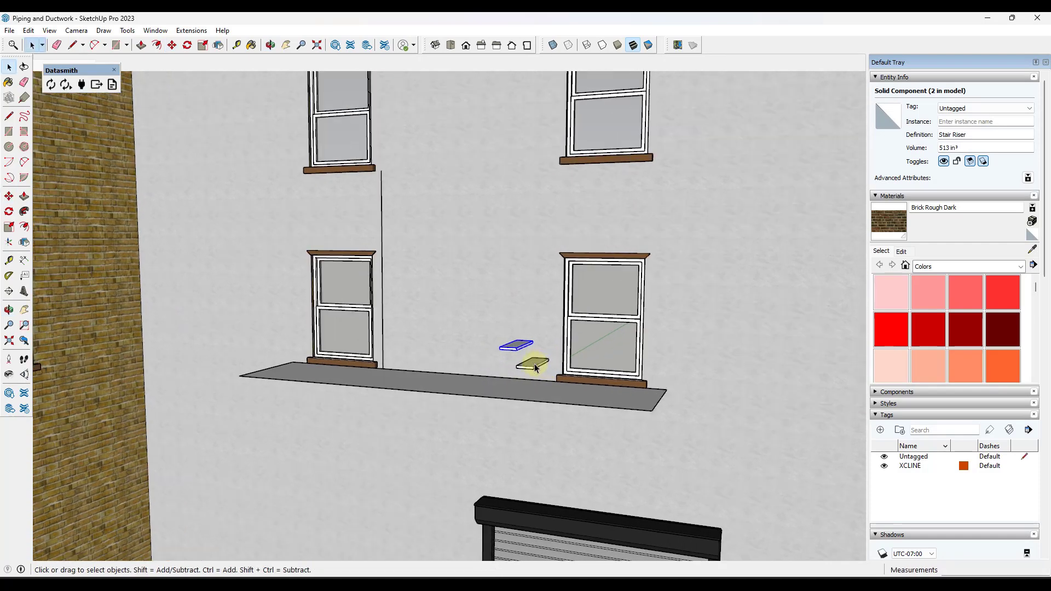
pyautogui.scroll(3, 530, 372)
pyautogui.press('m')
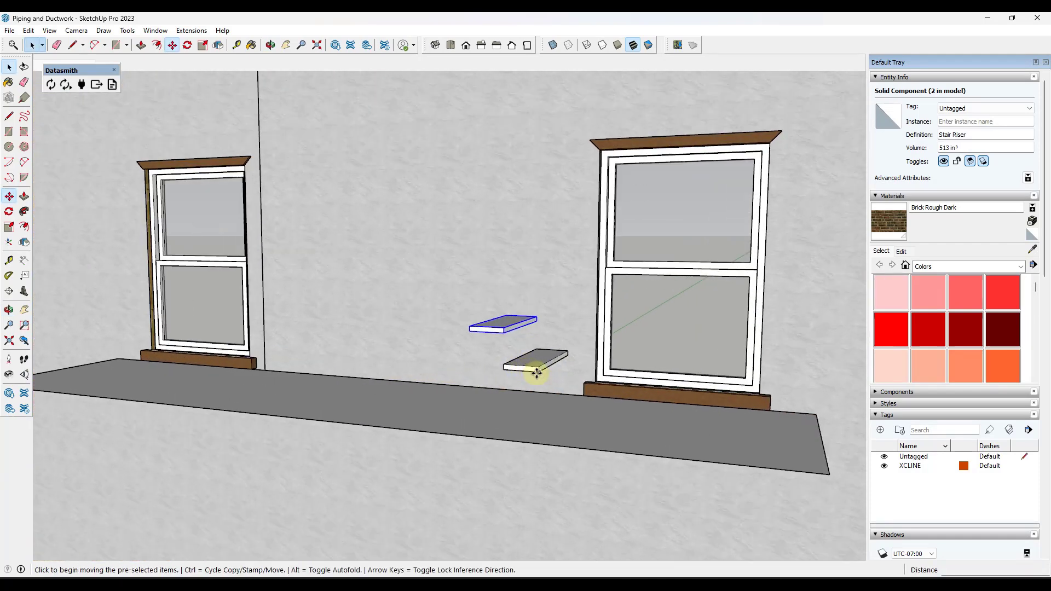
pyautogui.press('ctrl')
pyautogui.click(538, 373)
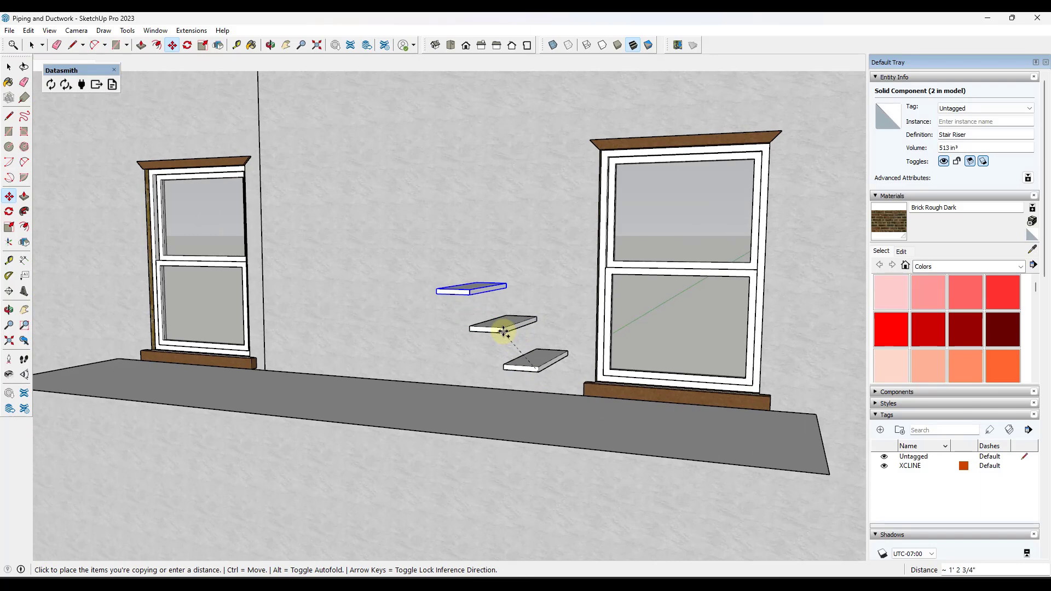
pyautogui.click(504, 332)
pyautogui.scroll(-6, 503, 334)
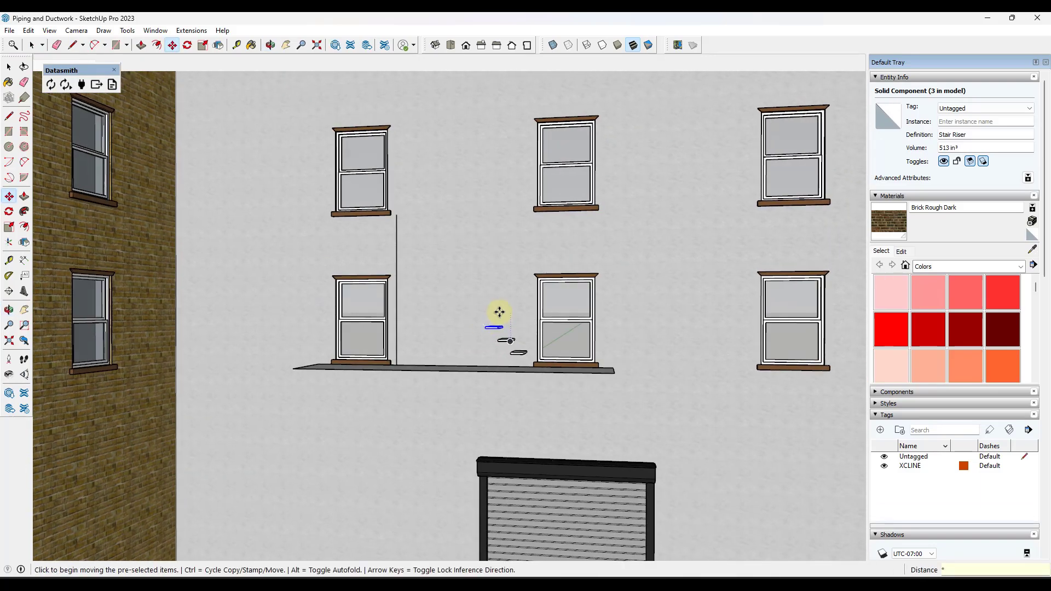
pyautogui.write('*9')
pyautogui.press('Return')
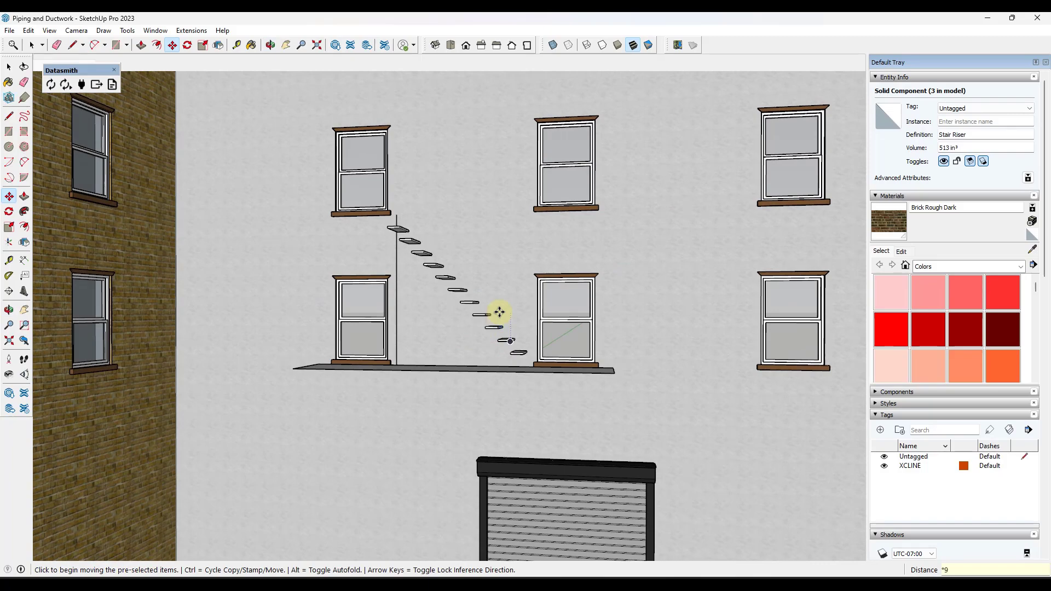
pyautogui.press('Escape')
# Examine the full run of treads and where the lowest tread sits above the platform beside the second window.
pyautogui.moveTo(449, 281); pyautogui.dragTo(482, 349, button='middle')
pyautogui.hotkey('ctrl', 'a')
pyautogui.press('space')
pyautogui.click(618, 326)
pyautogui.scroll(2, 493, 332)
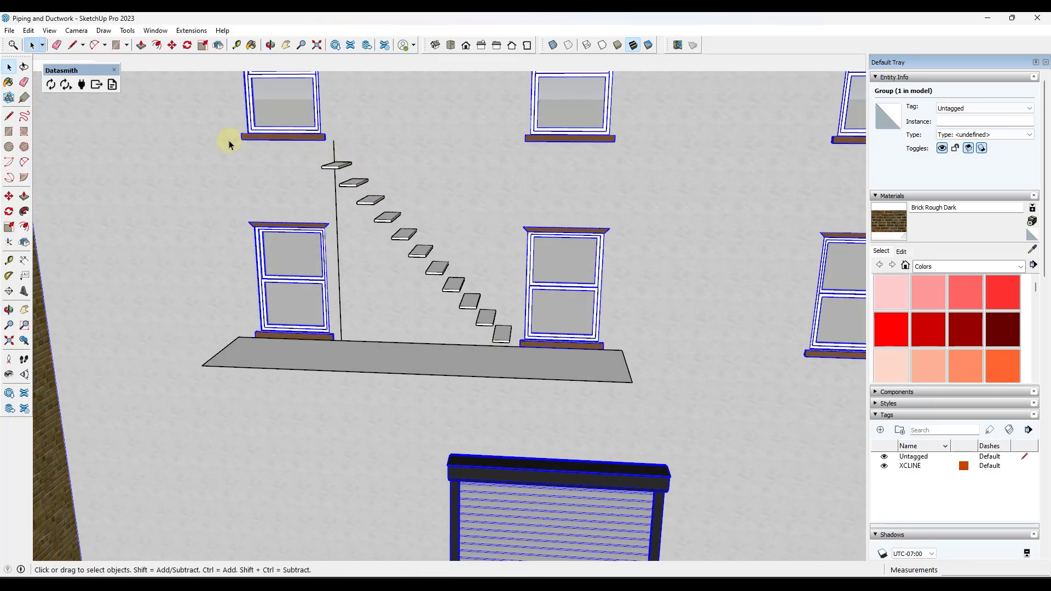
pyautogui.scroll(6, 511, 334)
pyautogui.moveTo(511, 352)
pyautogui.mouseDown(button='middle')
pyautogui.moveTo(526, 366)
pyautogui.moveTo(508, 366)
pyautogui.mouseUp(button='middle')
pyautogui.moveTo(485, 338); pyautogui.dragTo(444, 330)
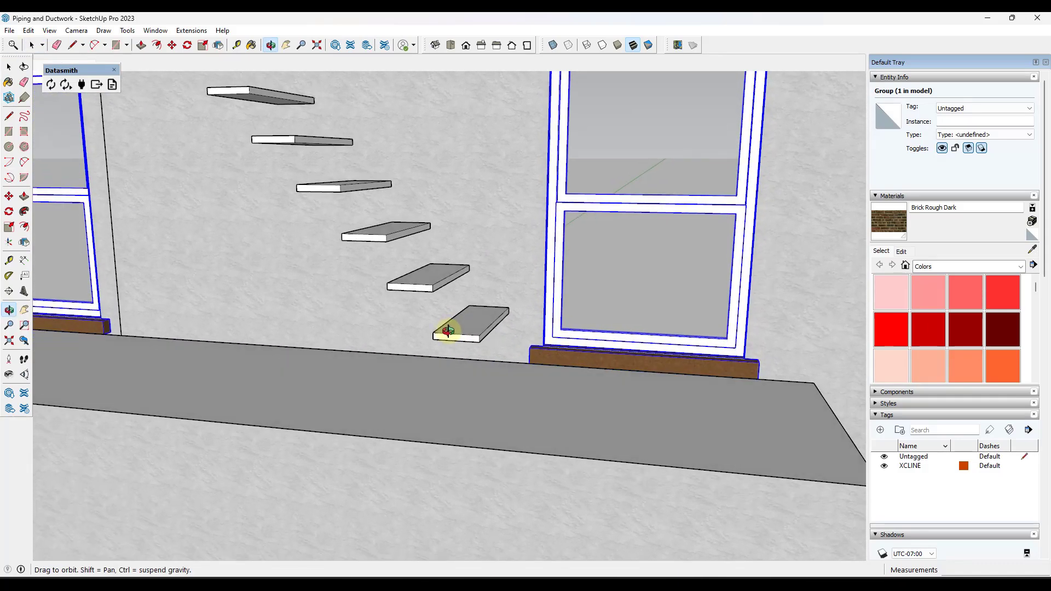
pyautogui.press('space')
pyautogui.scroll(-2, 480, 351)
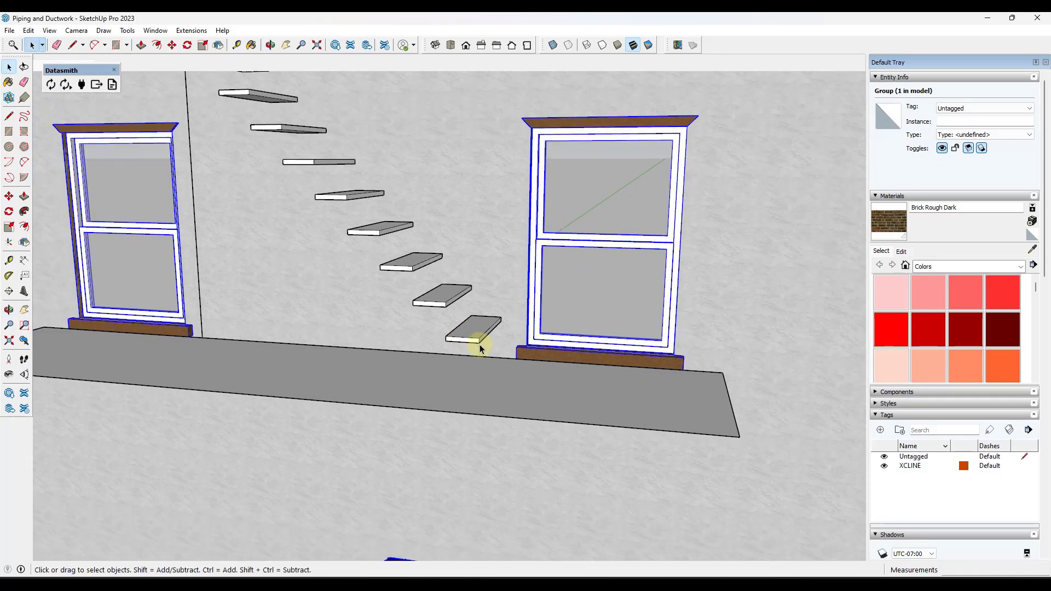
# Outline a stair opening on the platform, 2' 6" out from the second window's sill corner and along the wall to the vertical line.
pyautogui.press('l')
pyautogui.scroll(2, 515, 356)
pyautogui.click(515, 355)
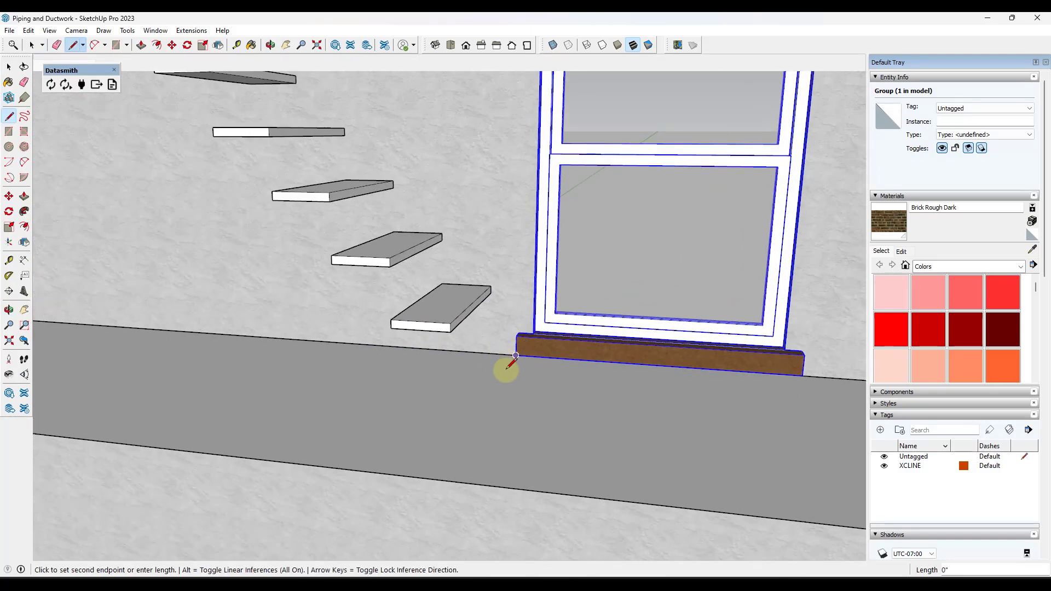
pyautogui.scroll(-1, 497, 380)
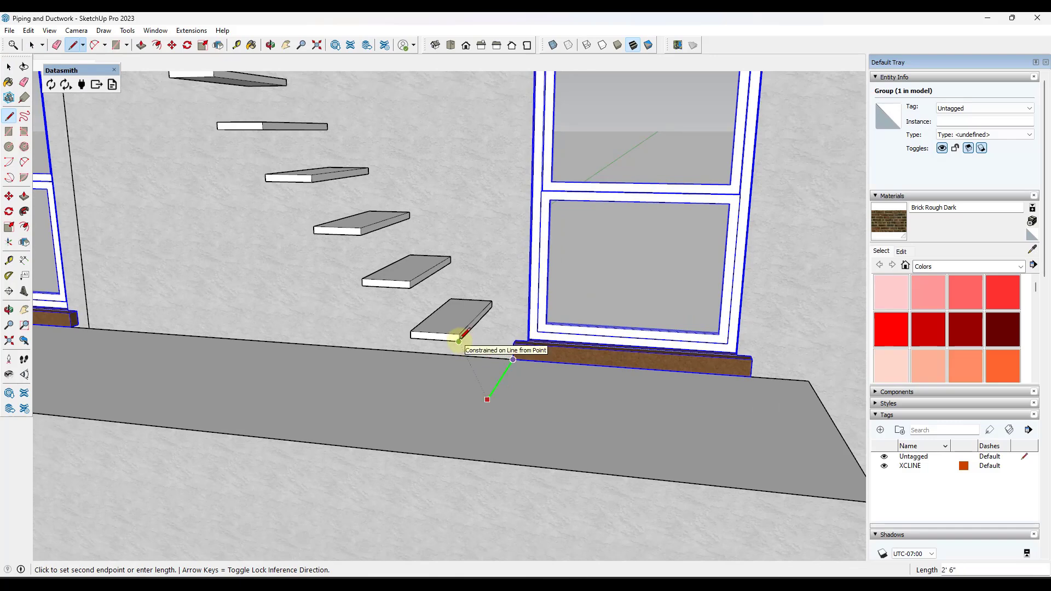
pyautogui.scroll(-3, 425, 368)
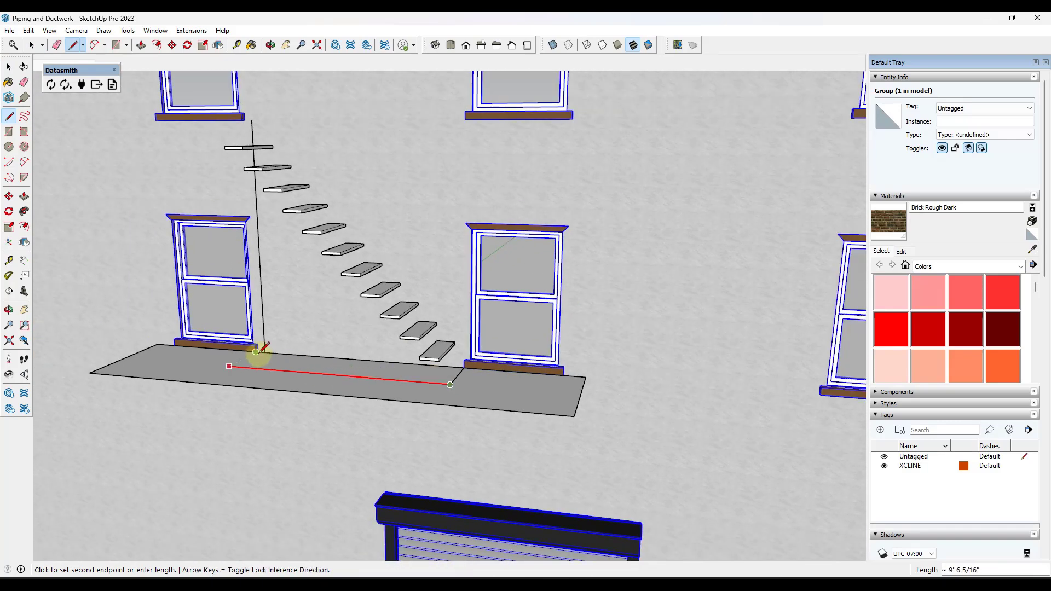
pyautogui.click(265, 352)
# Erase the segmented wall-side platform edges along the stair opening to leave the area beneath the treads open.
pyautogui.press('e')
pyautogui.click(305, 356)
pyautogui.click(284, 354)
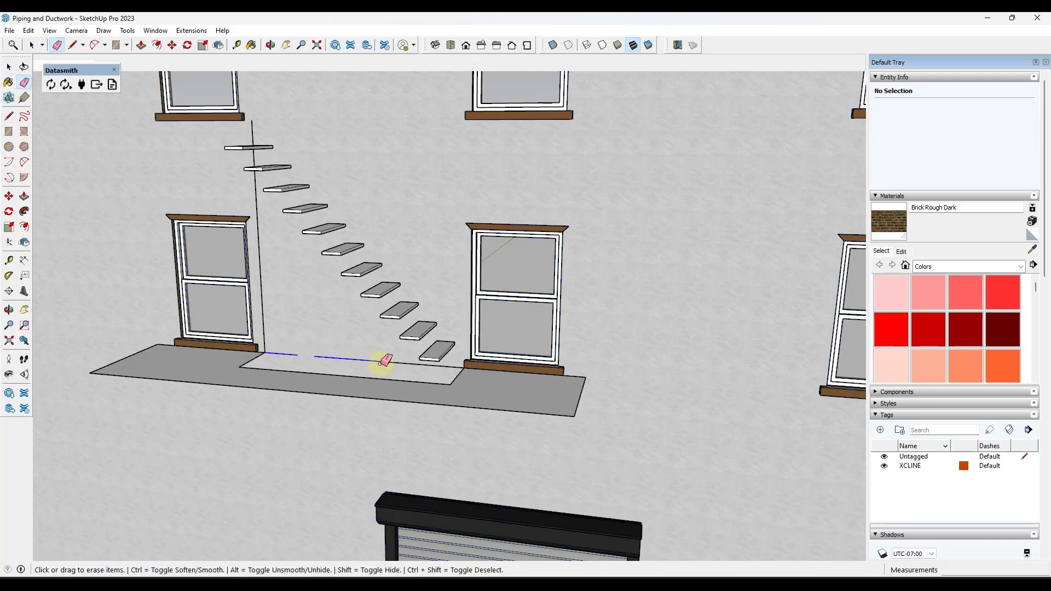
pyautogui.moveTo(415, 366); pyautogui.dragTo(436, 365)
# Draw a slanted stringer line through the outer tread corners from the top tread to the lowest, and extend it down to the platform level.
pyautogui.scroll(-4, 398, 355)
pyautogui.moveTo(365, 354)
pyautogui.mouseDown(button='middle')
pyautogui.moveTo(590, 305)
pyautogui.moveTo(328, 319)
pyautogui.moveTo(376, 313)
pyautogui.mouseUp(button='middle')
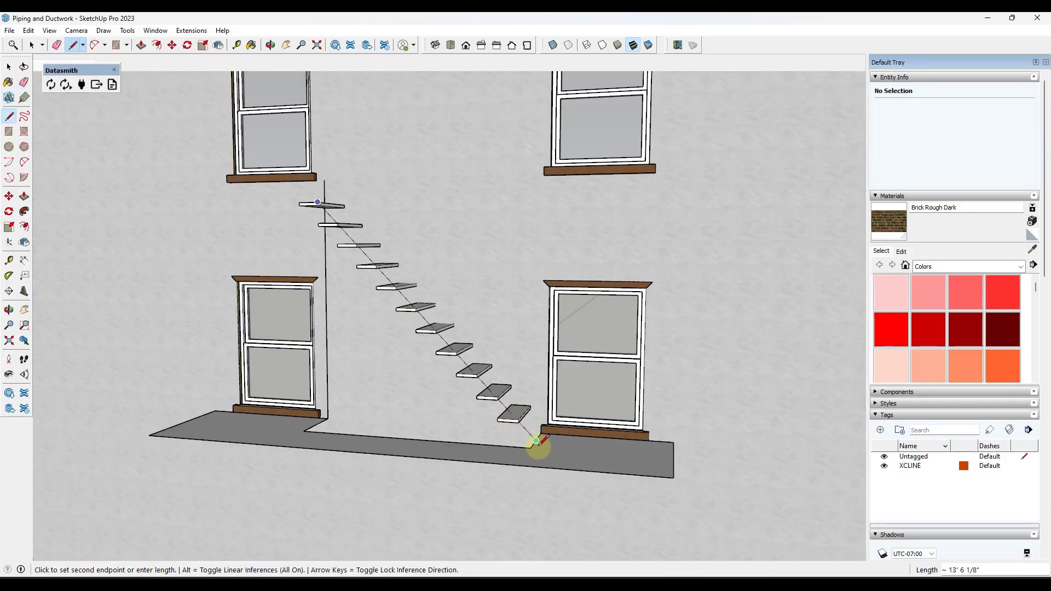
pyautogui.click(519, 420)
pyautogui.scroll(3, 518, 419)
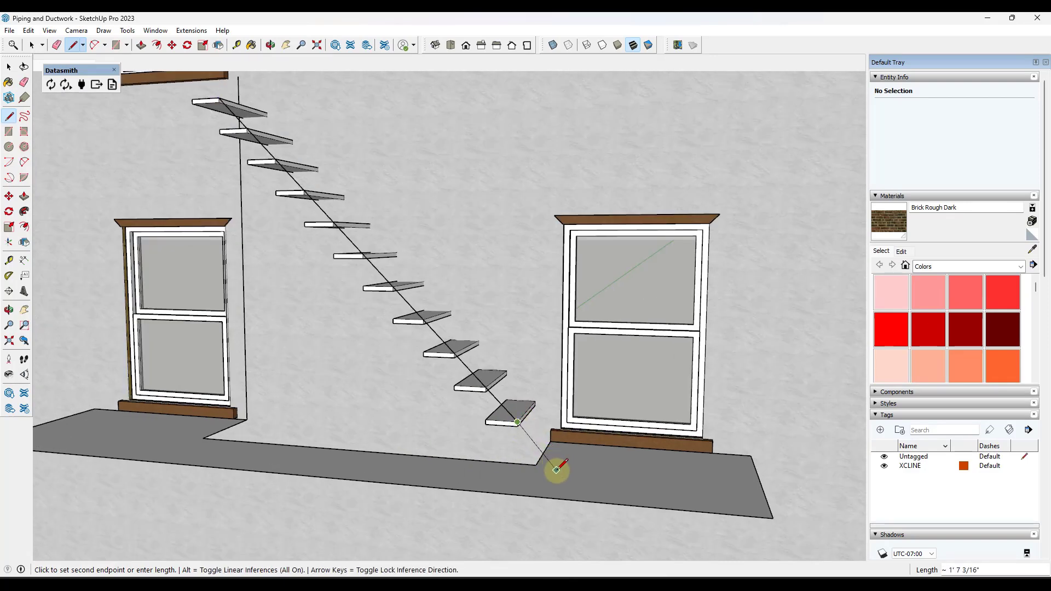
pyautogui.scroll(2, 560, 467)
pyautogui.press('shift')
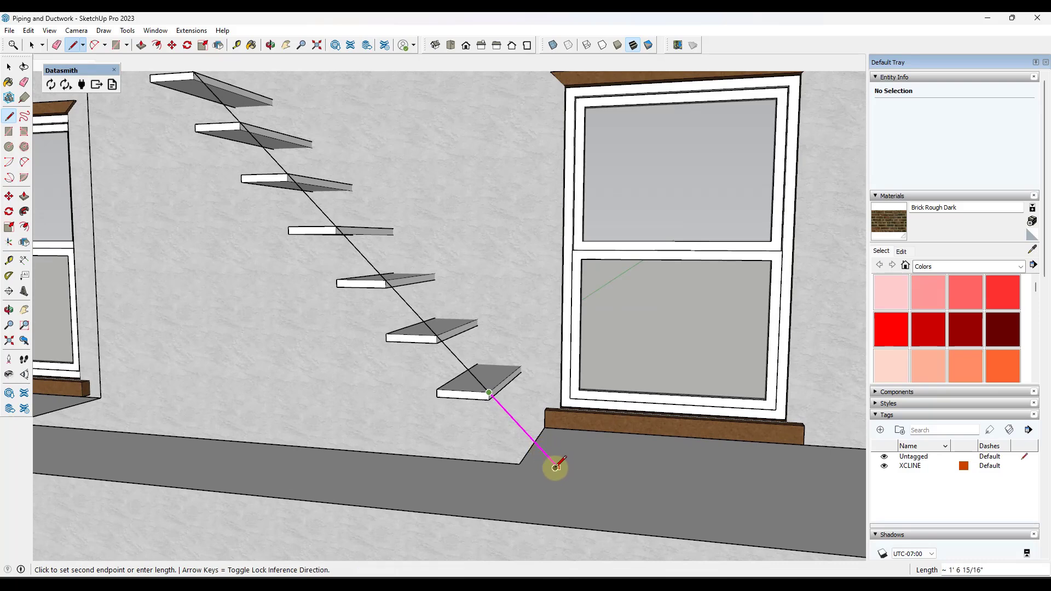
pyautogui.click(558, 467)
# Extend the slanted stringer line in the same direction above the top tread, up to the height of the vertical line's upper end.
pyautogui.press('space')
pyautogui.tripleClick(469, 372)
pyautogui.scroll(-3, 469, 372)
pyautogui.scroll(2, 293, 137)
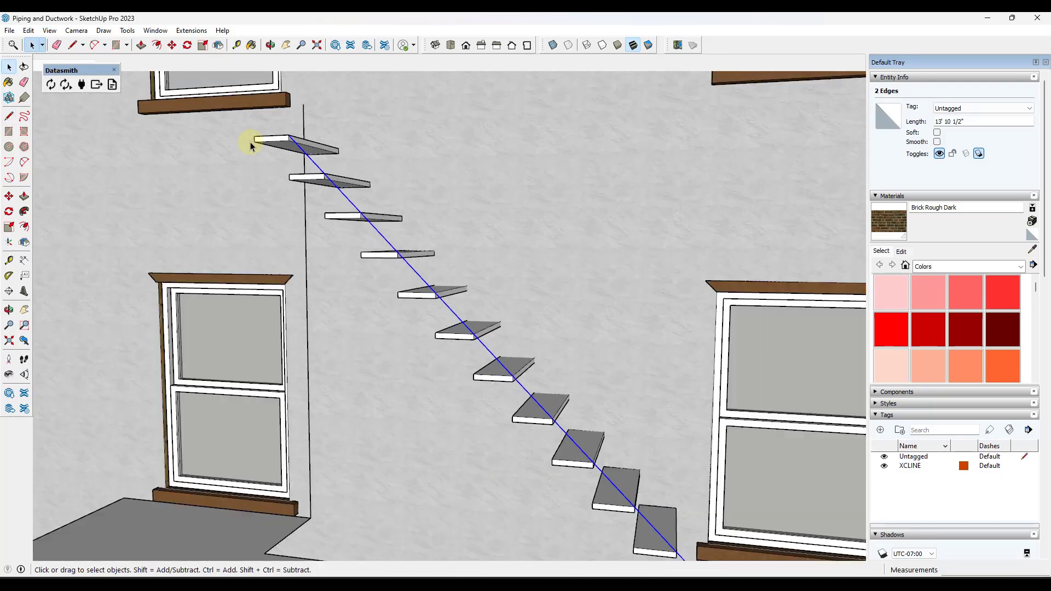
pyautogui.scroll(-1, 294, 137)
pyautogui.press('l')
pyautogui.click(297, 137)
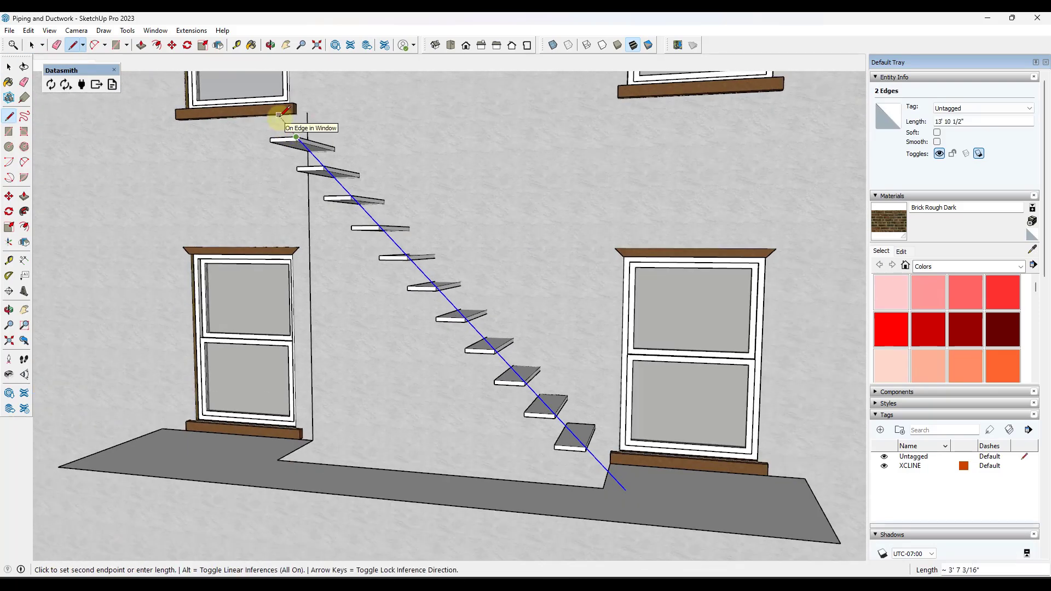
pyautogui.press('shift')
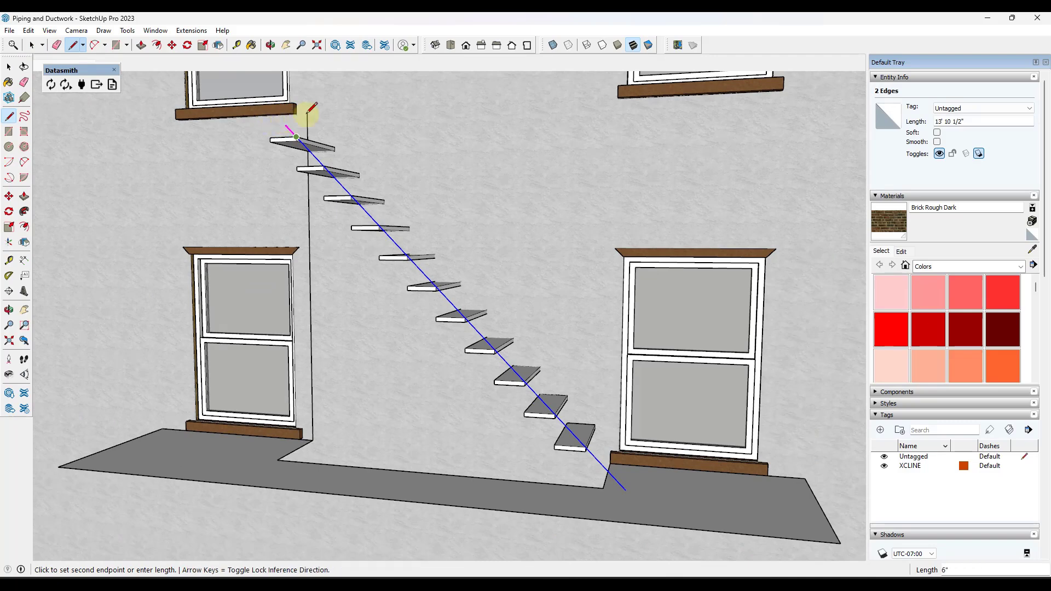
pyautogui.click(308, 112)
pyautogui.press('space')
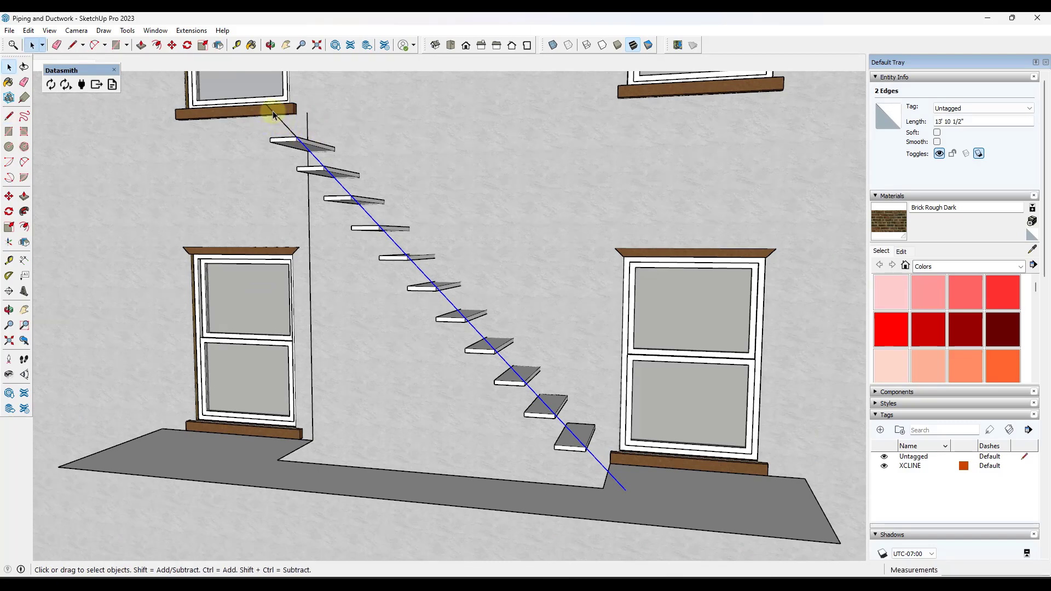
# Copy all the slanted stringer edges horizontally by one tread depth, from one outer corner of the lowest tread to the other.
pyautogui.scroll(-1, 289, 134)
pyautogui.moveTo(288, 134); pyautogui.dragTo(369, 153, button='middle')
pyautogui.scroll(-3, 369, 153)
pyautogui.moveTo(308, 164); pyautogui.dragTo(308, 135, button='middle')
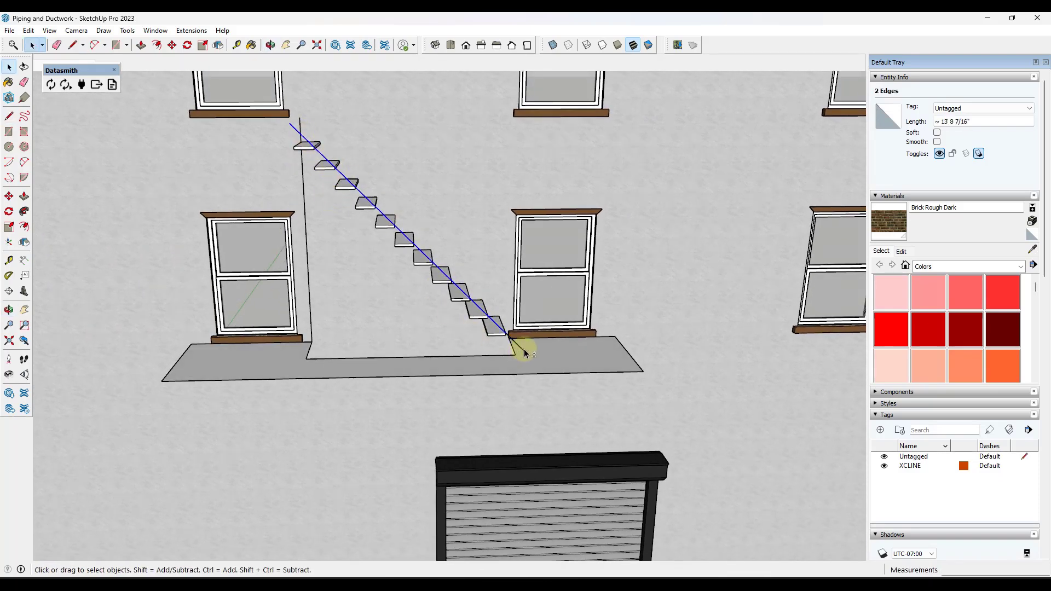
pyautogui.press('m')
pyautogui.scroll(4, 512, 343)
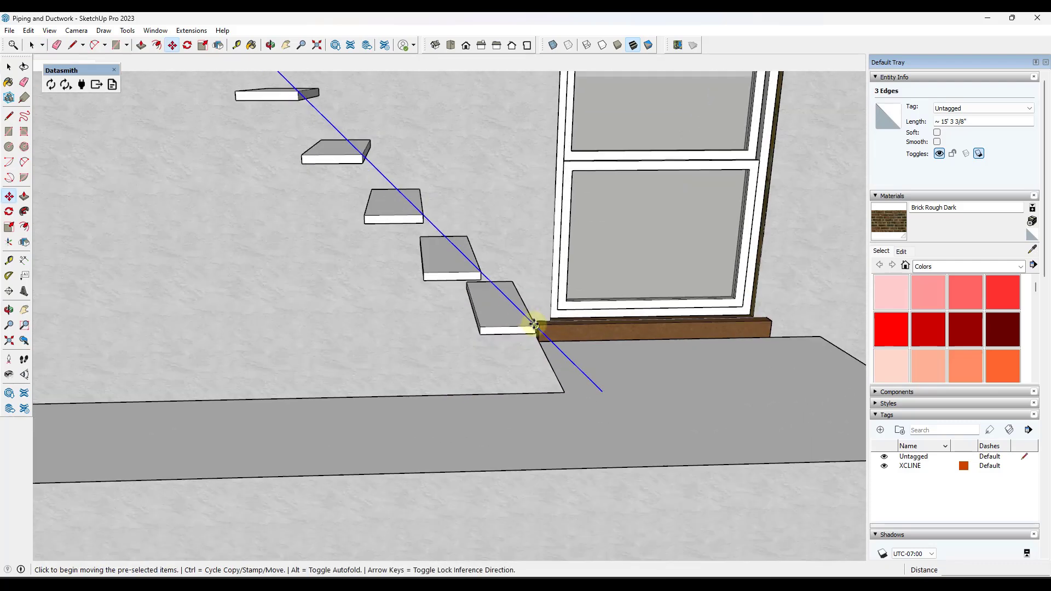
pyautogui.click(534, 324)
pyautogui.press('ctrl')
pyautogui.click(478, 325)
# Join the lower and upper ends of the two slanted lines to close the stringer face along the treads.
pyautogui.press('space')
pyautogui.press('l')
pyautogui.click(549, 393)
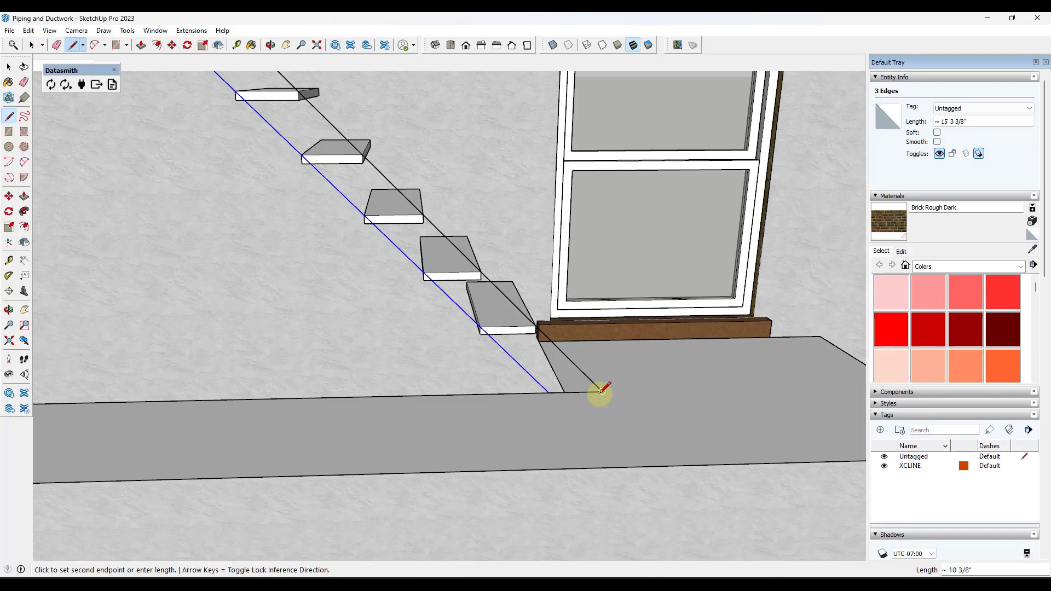
pyautogui.press('space')
pyautogui.scroll(-4, 601, 392)
pyautogui.scroll(1, 307, 149)
pyautogui.press('l')
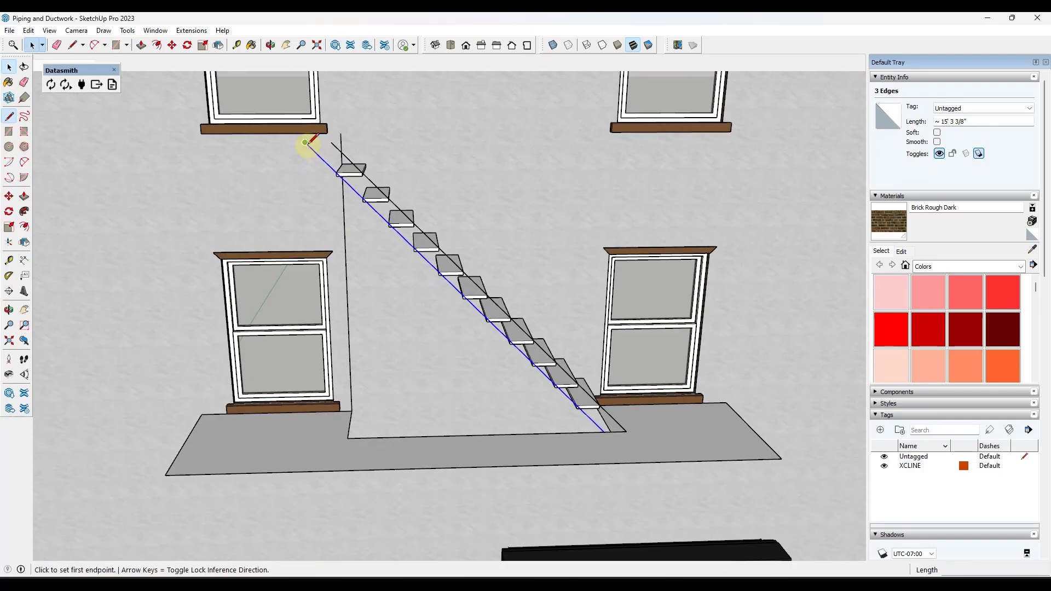
pyautogui.click(306, 144)
pyautogui.click(332, 143)
pyautogui.press('space')
# Extrude the stringer face along the outer side of the treads with Push/Pull to give it thickness.
pyautogui.moveTo(404, 212); pyautogui.dragTo(544, 369, button='middle')
pyautogui.press('p')
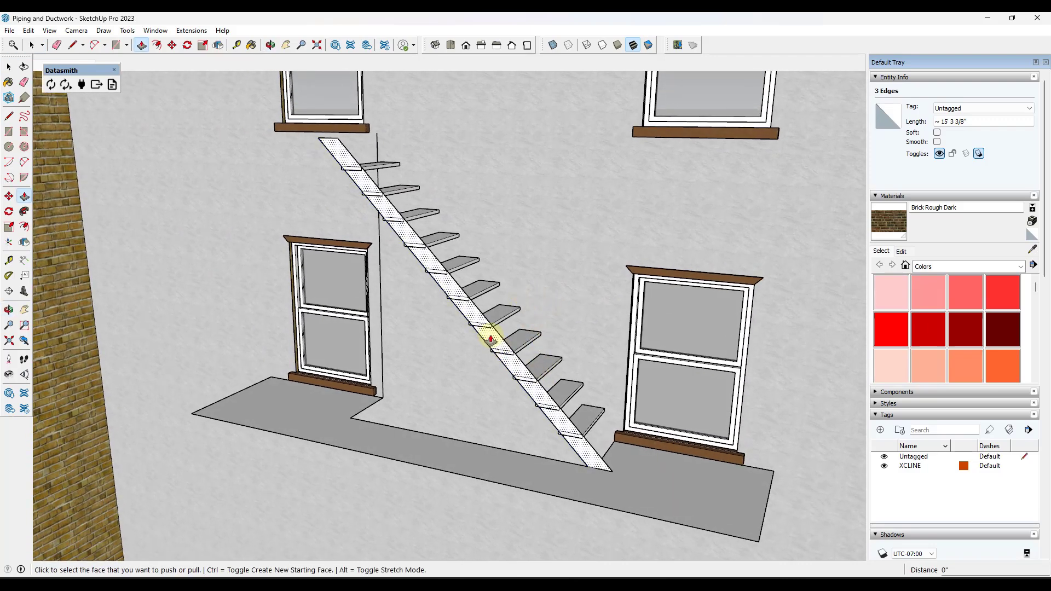
pyautogui.click(488, 335)
pyautogui.press('Return')
pyautogui.press('space')
# Combine the platform, treads, stringer and vertical line into one component named "Stair".
pyautogui.moveTo(490, 331); pyautogui.dragTo(585, 231, button='middle')
pyautogui.scroll(2, 499, 320)
pyautogui.moveTo(503, 331)
pyautogui.mouseDown(button='middle')
pyautogui.moveTo(188, 333)
pyautogui.moveTo(462, 317)
pyautogui.moveTo(427, 305)
pyautogui.moveTo(446, 404)
pyautogui.moveTo(491, 339)
pyautogui.moveTo(420, 322)
pyautogui.moveTo(520, 328)
pyautogui.mouseUp(button='middle')
pyautogui.scroll(-3, 493, 313)
pyautogui.moveTo(463, 301); pyautogui.dragTo(329, 240, button='middle')
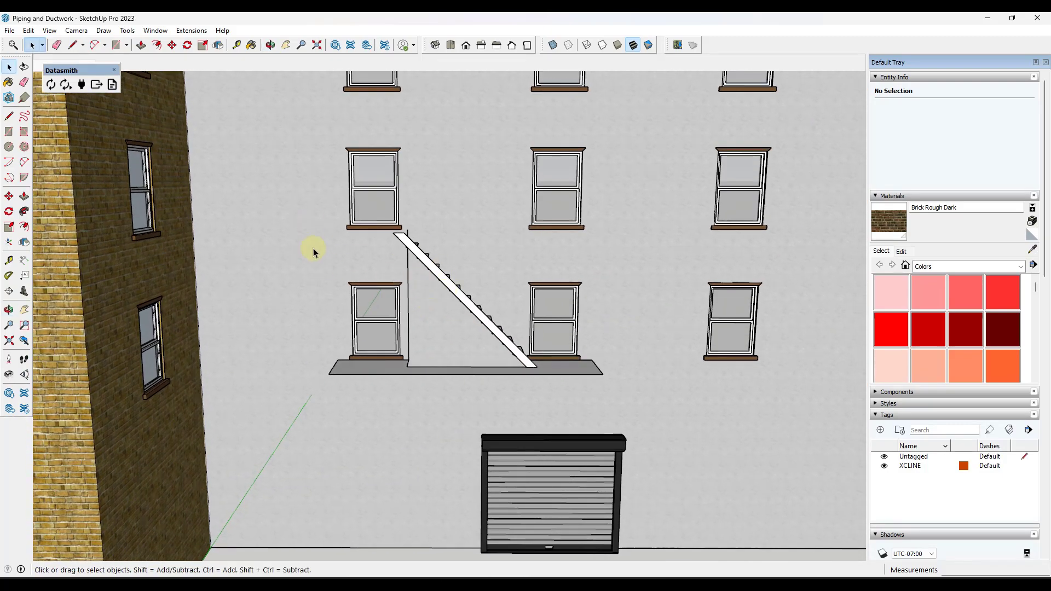
pyautogui.moveTo(561, 366); pyautogui.dragTo(636, 391)
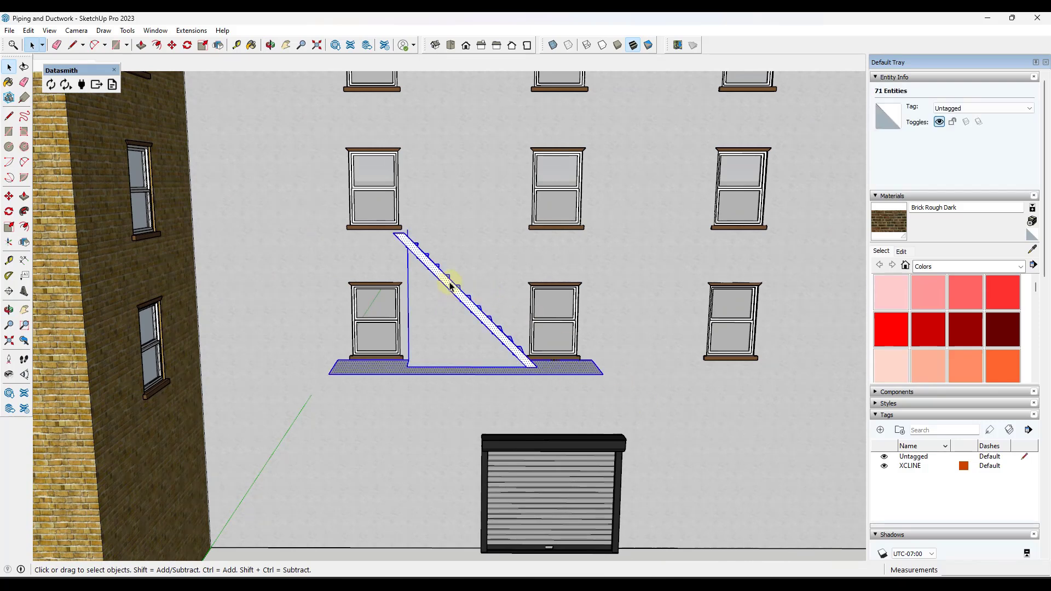
pyautogui.rightClick(450, 285)
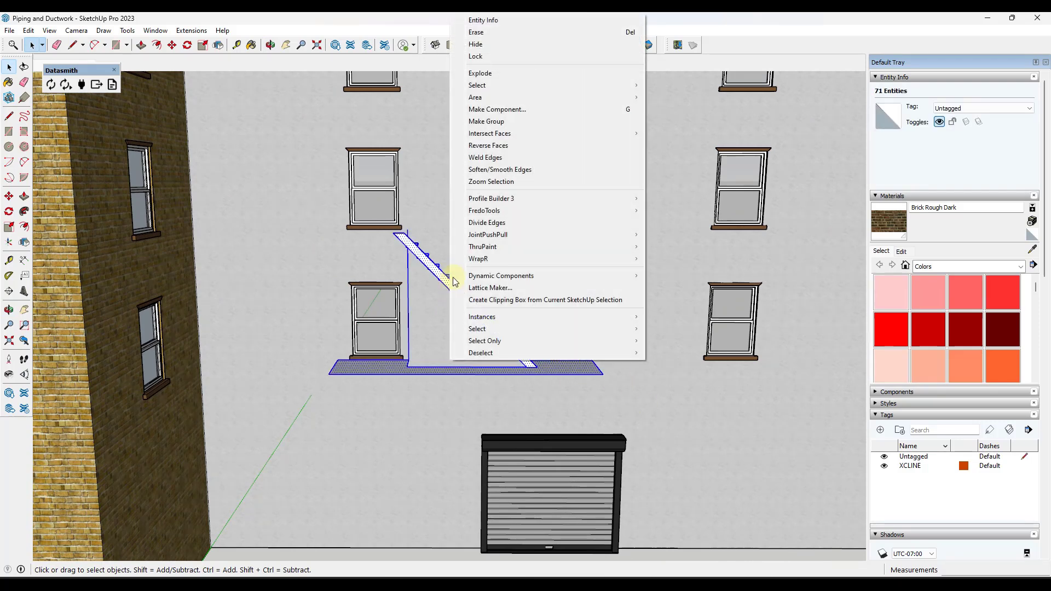
pyautogui.click(516, 109)
pyautogui.write('Stair')
pyautogui.press('Return')
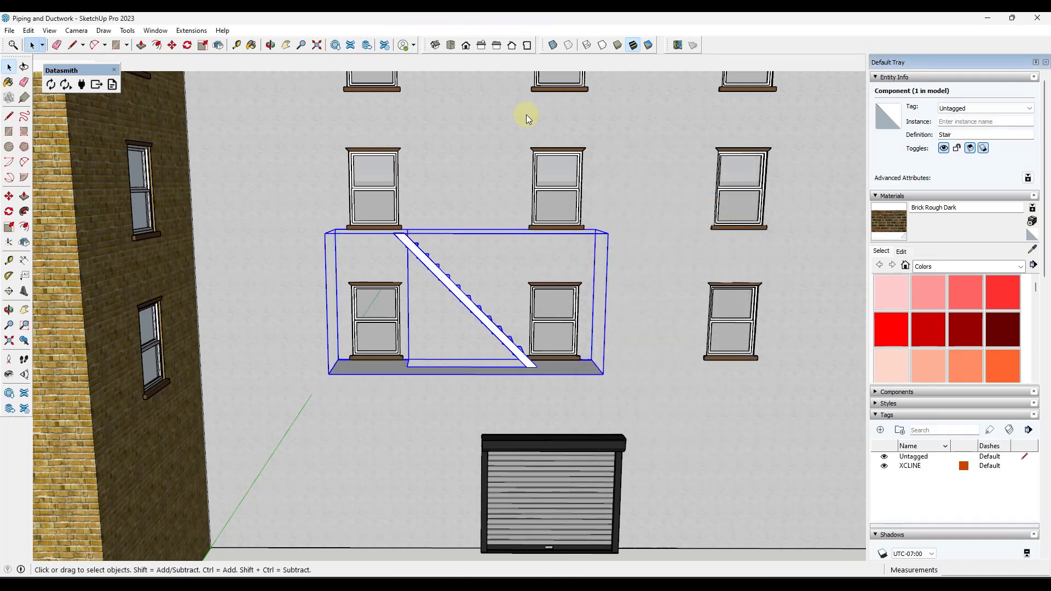
# Copy the Stair component straight up by one floor, about 10' 10 1/2", and repeat that copy three times (*3).
pyautogui.press('m')
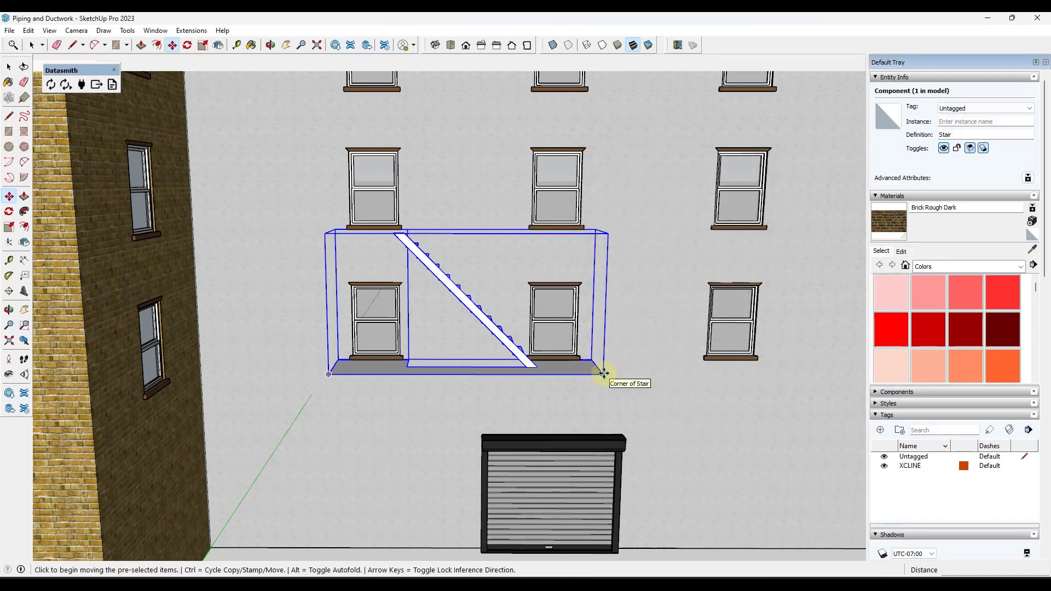
pyautogui.click(604, 374)
pyautogui.press('ctrl')
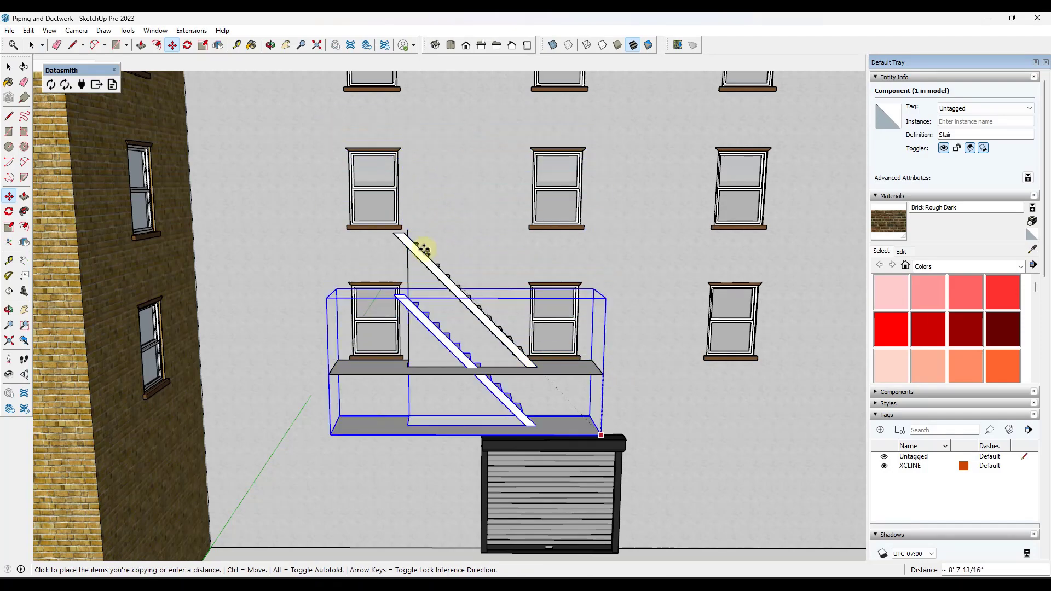
pyautogui.click(392, 235)
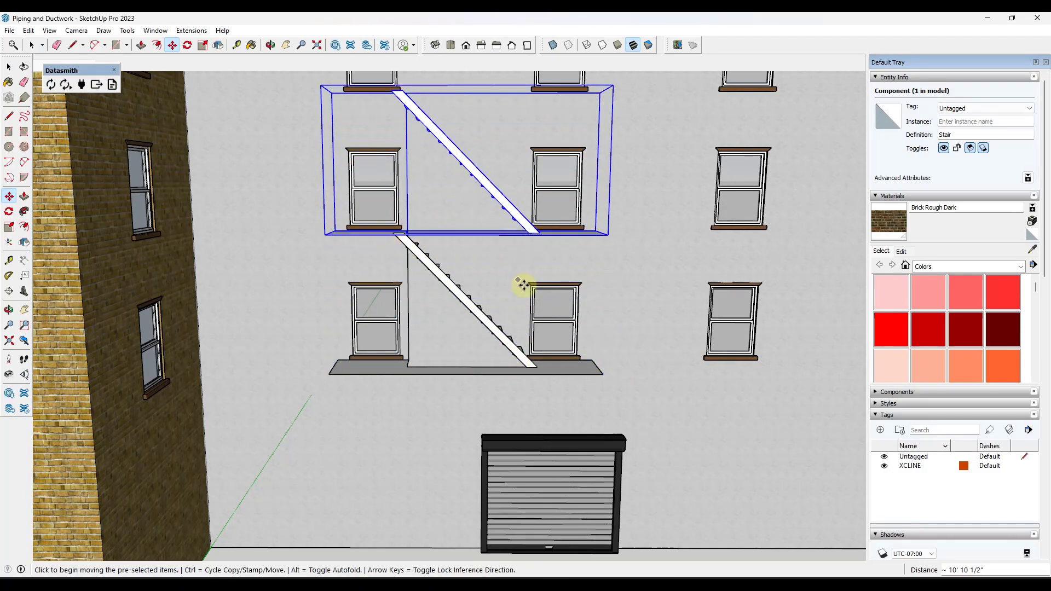
pyautogui.scroll(-6, 558, 336)
pyautogui.moveTo(547, 331); pyautogui.dragTo(498, 340, button='middle')
pyautogui.scroll(-3, 498, 340)
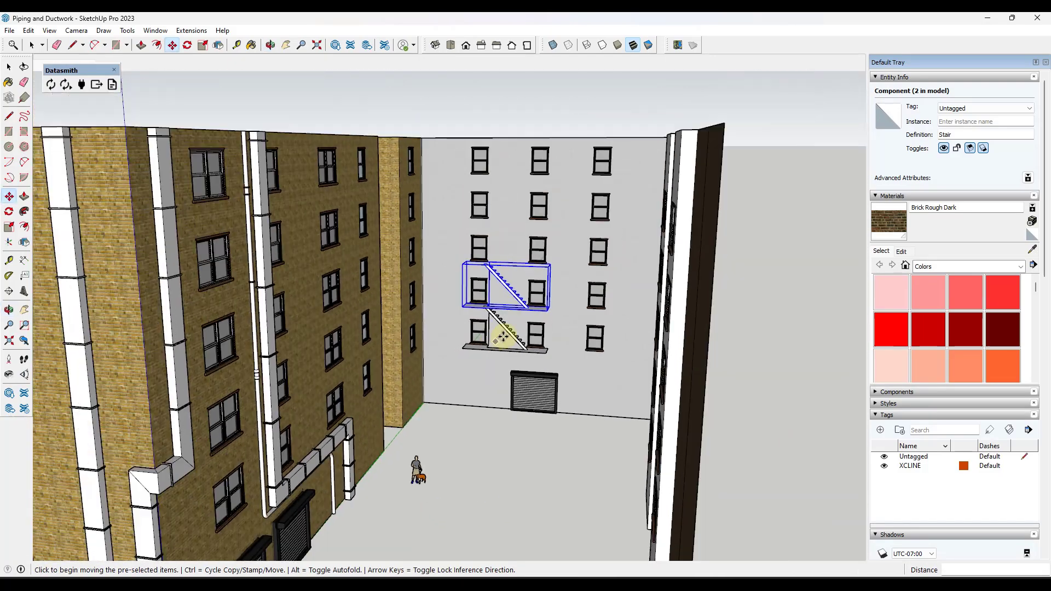
pyautogui.write('*3')
pyautogui.press('Return')
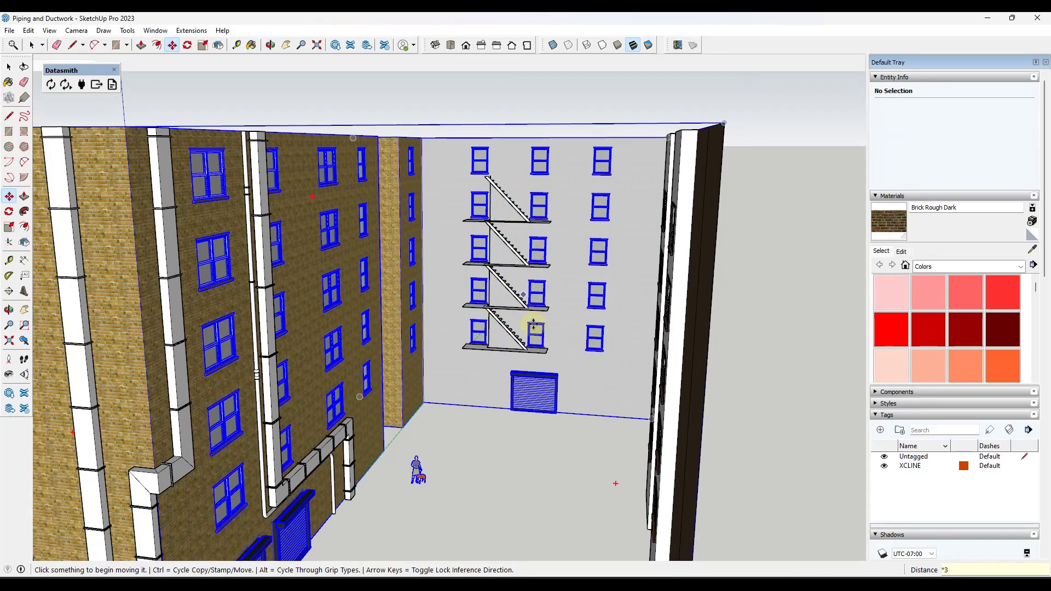
# Open the lowest Stair component for editing and select its platform face.
pyautogui.scroll(7, 532, 351)
pyautogui.moveTo(402, 326); pyautogui.dragTo(425, 335, button='middle')
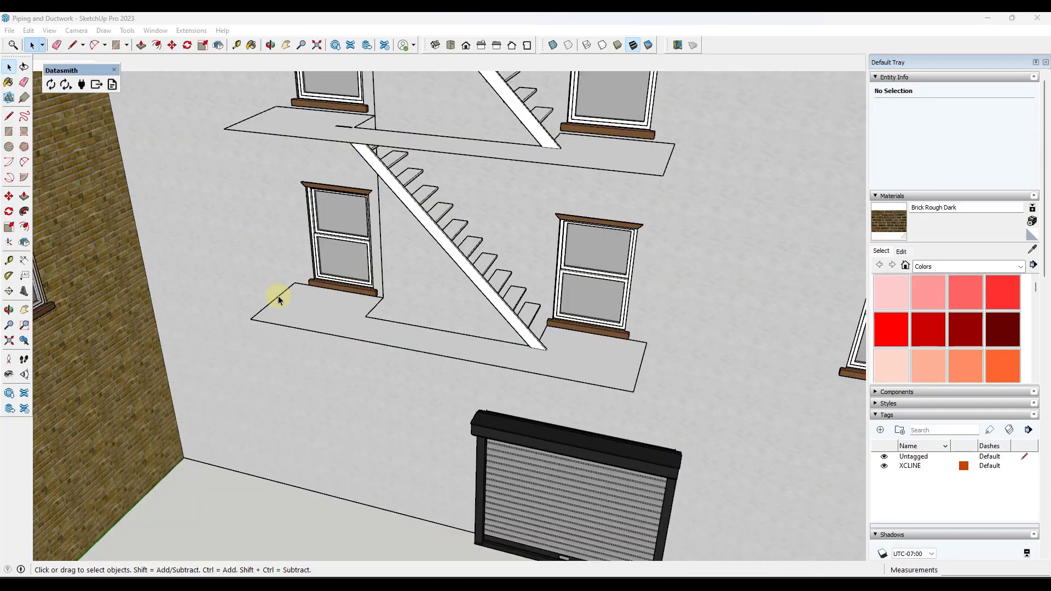
pyautogui.moveTo(292, 288); pyautogui.dragTo(215, 222, button='middle')
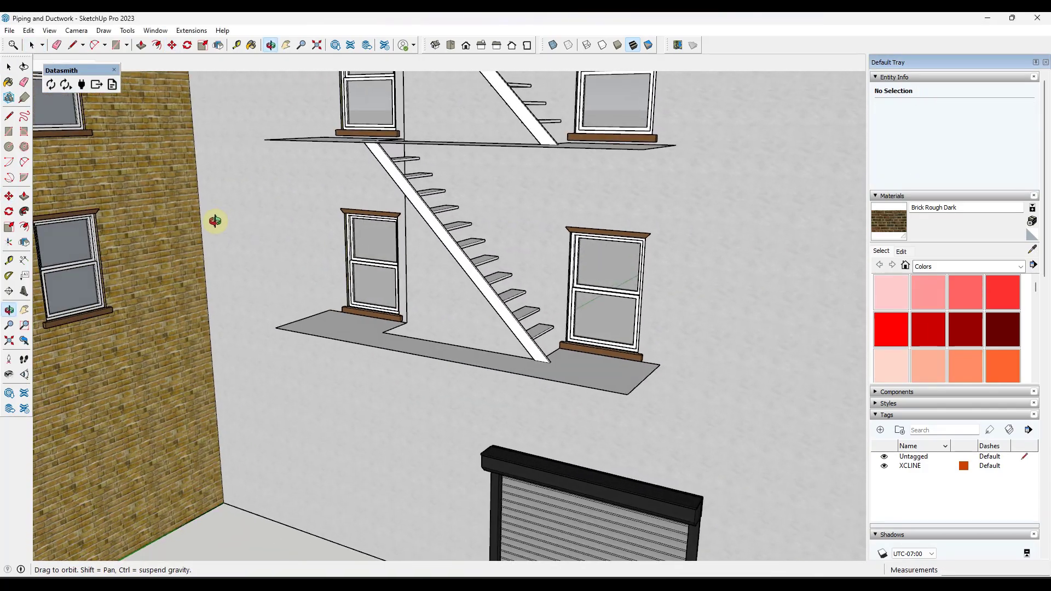
pyautogui.scroll(3, 301, 311)
pyautogui.doubleClick(379, 331)
pyautogui.click(383, 334)
pyautogui.click(384, 335)
pyautogui.scroll(-3, 364, 316)
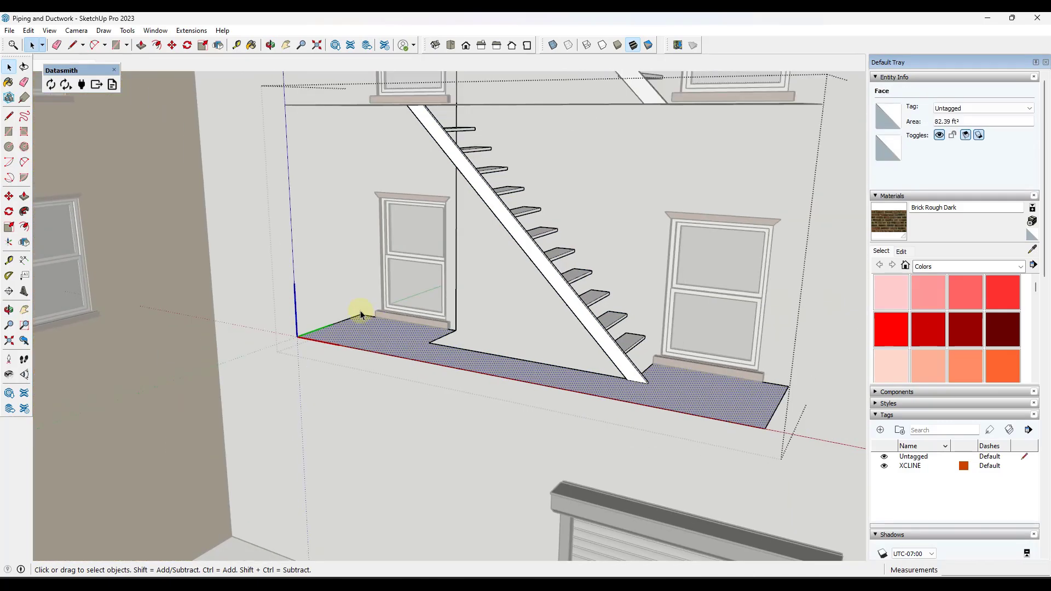
# Draw an upright rectangular face of about 24 in² extending outward from the platform's rear corner beside the window sill.
pyautogui.scroll(5, 360, 315)
pyautogui.moveTo(594, 293); pyautogui.dragTo(362, 349, button='middle')
pyautogui.press('l')
pyautogui.click(381, 346)
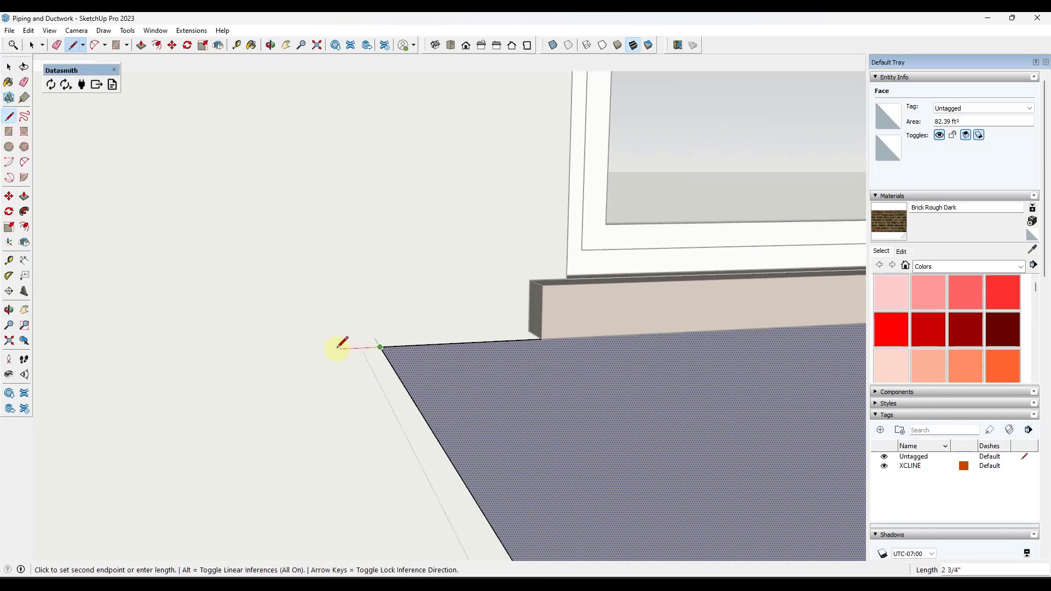
pyautogui.press('Return')
pyautogui.scroll(6, 324, 358)
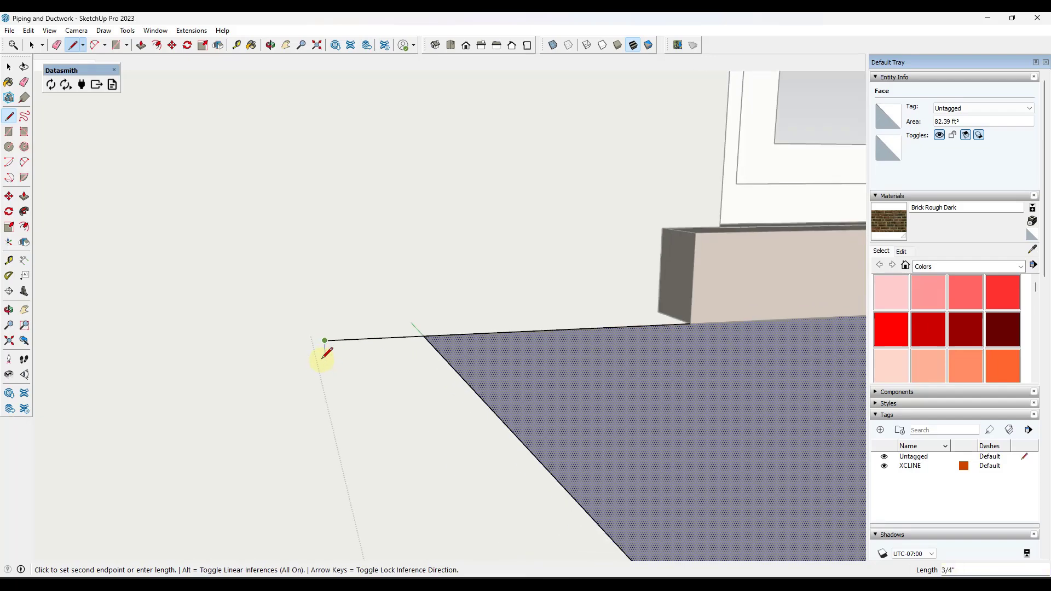
pyautogui.scroll(-5, 332, 334)
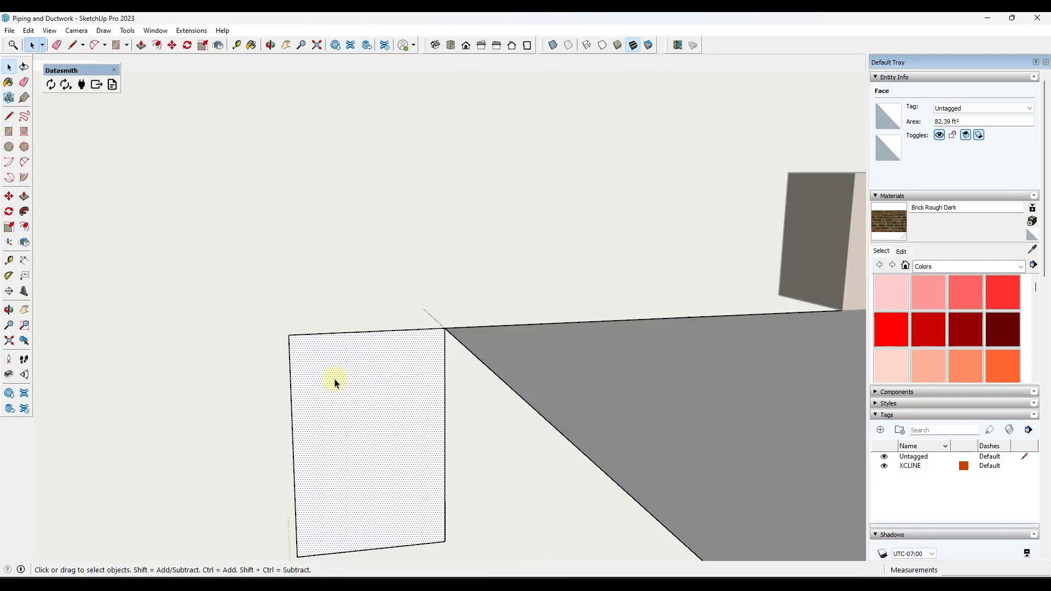
# Offset the rectangle's outline inward by about 1/8" to form a thin border.
pyautogui.press('f')
pyautogui.click(291, 375)
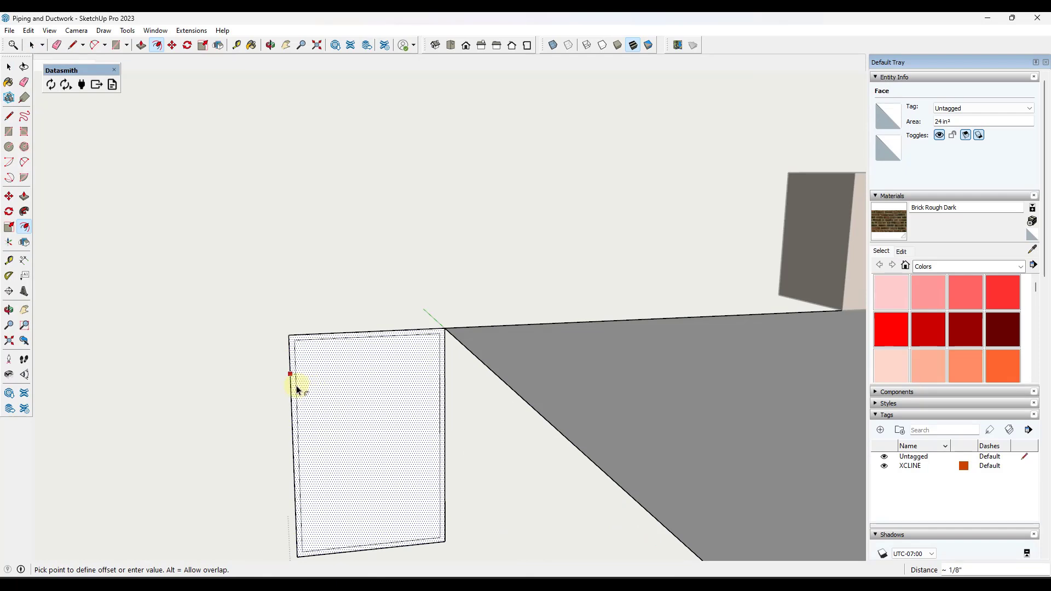
pyautogui.click(297, 390)
pyautogui.press('space')
# Close off the border's upper and lower strips with short lines and erase the outer side to leave a C-channel profile.
pyautogui.press('l')
pyautogui.scroll(3, 294, 343)
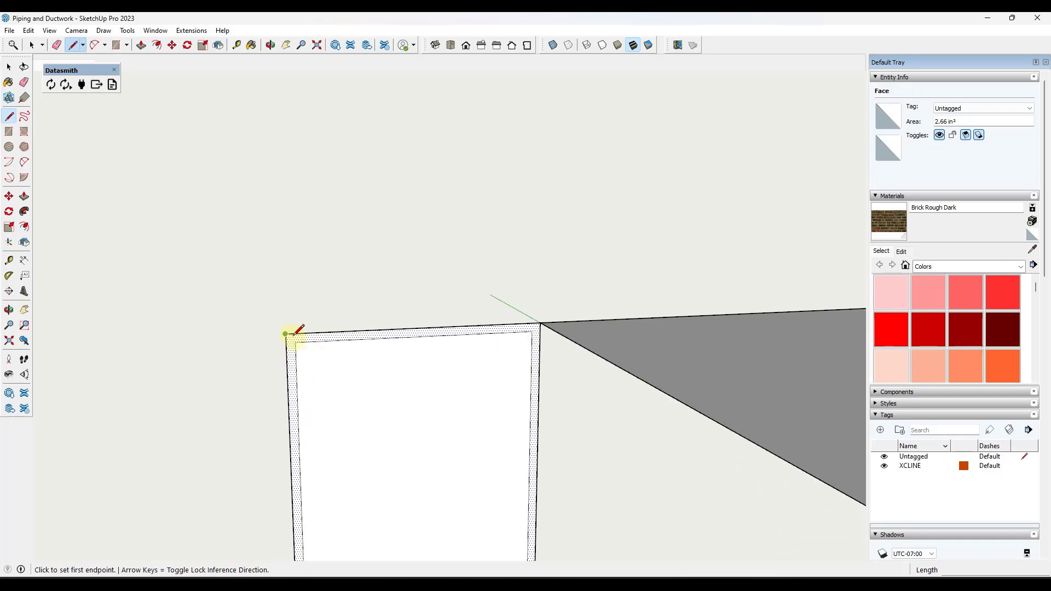
pyautogui.click(287, 342)
pyautogui.press('space')
pyautogui.scroll(-5, 343, 282)
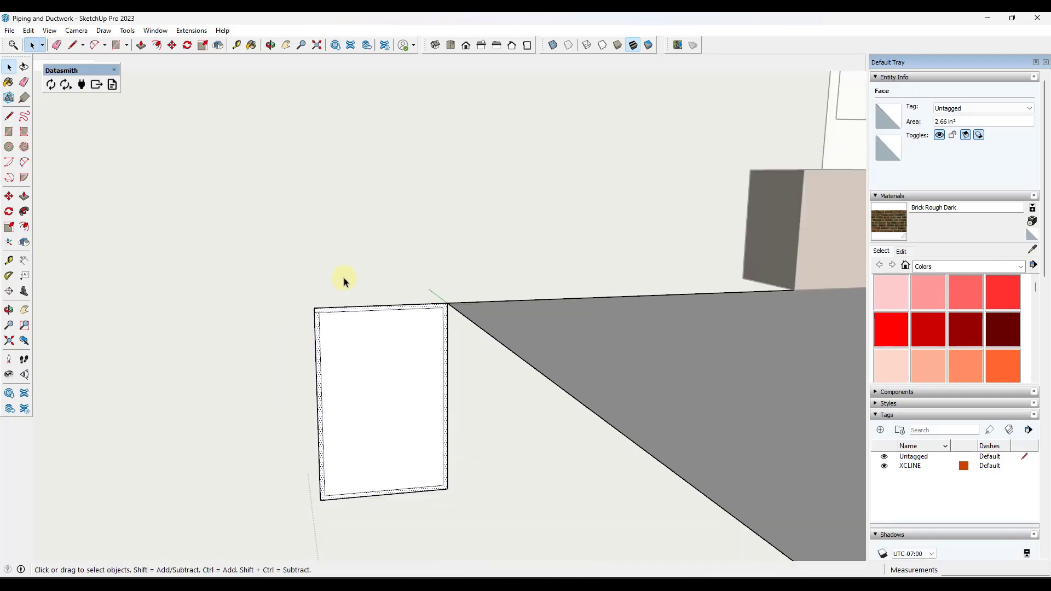
pyautogui.press('l')
pyautogui.scroll(2, 327, 450)
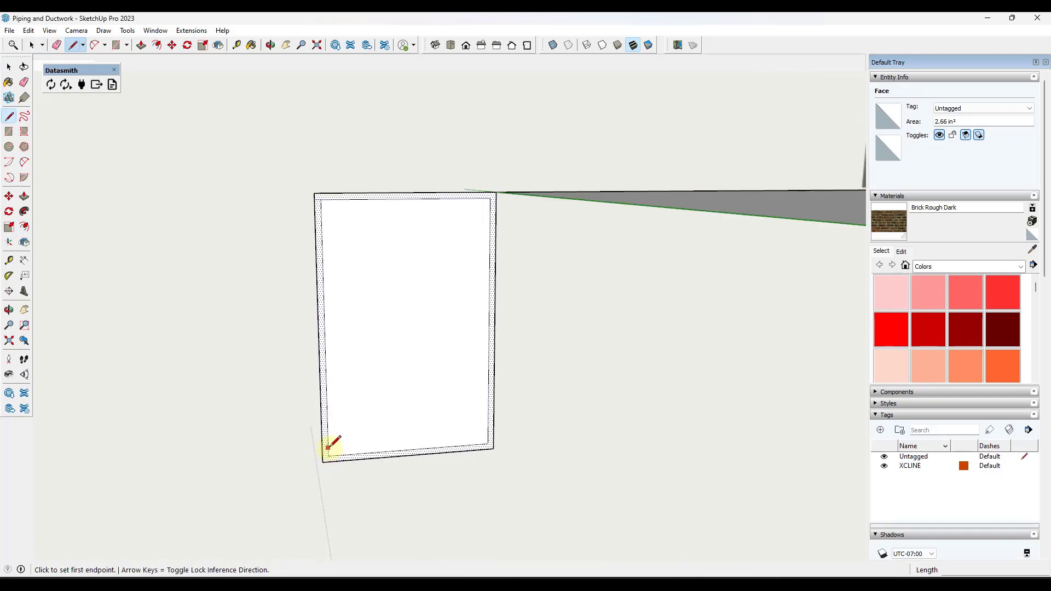
pyautogui.click(329, 456)
pyautogui.click(323, 457)
pyautogui.press('e')
pyautogui.moveTo(324, 433); pyautogui.dragTo(347, 408)
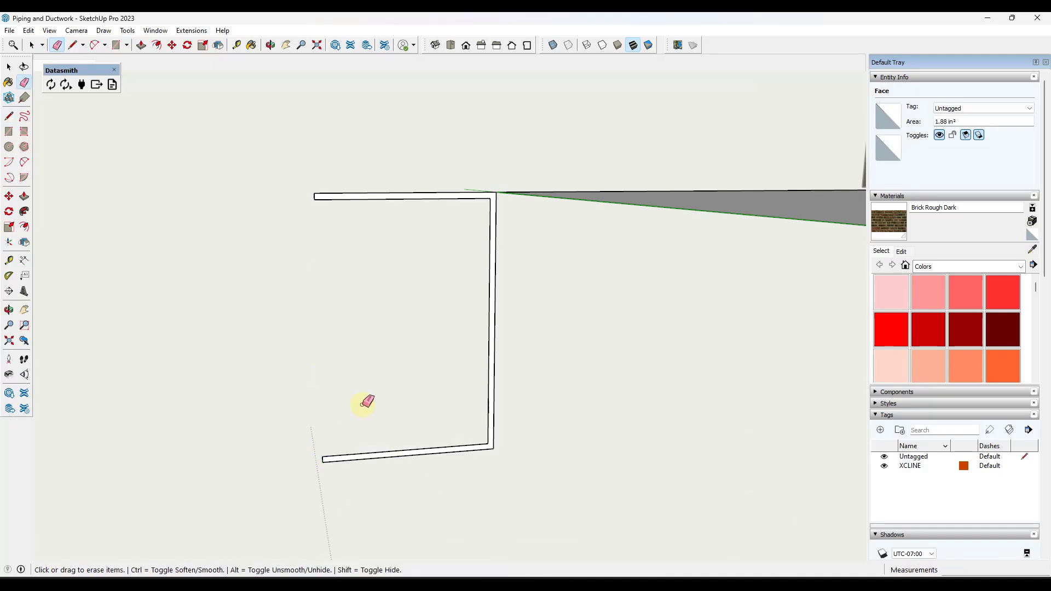
pyautogui.scroll(-3, 386, 375)
pyautogui.press('space')
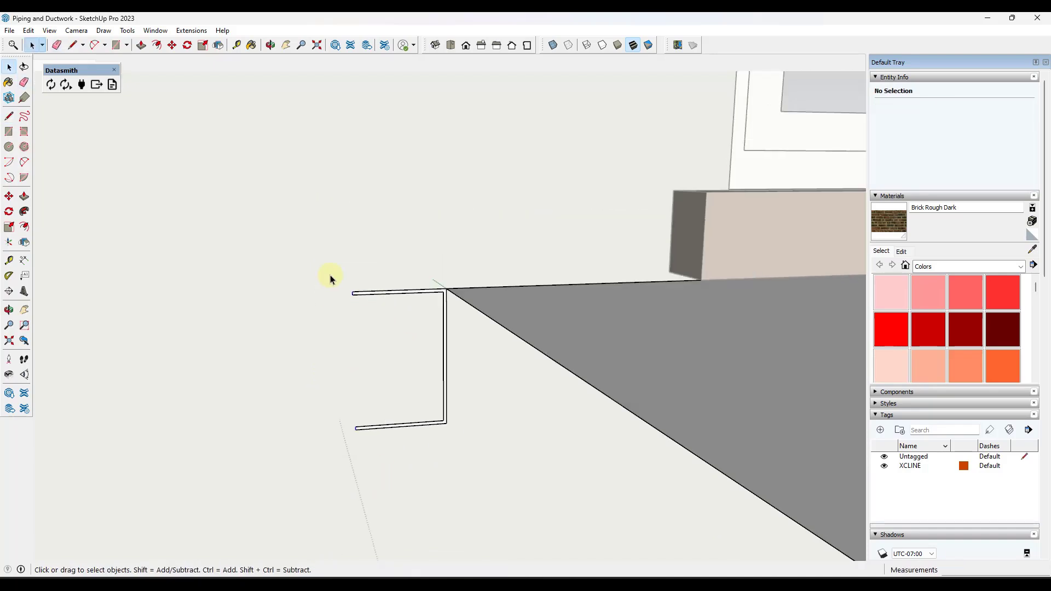
# Move the open end edges of the C-channel profile toward its web to shorten the flanges.
pyautogui.moveTo(330, 280); pyautogui.dragTo(369, 299)
pyautogui.press('m')
pyautogui.scroll(3, 363, 274)
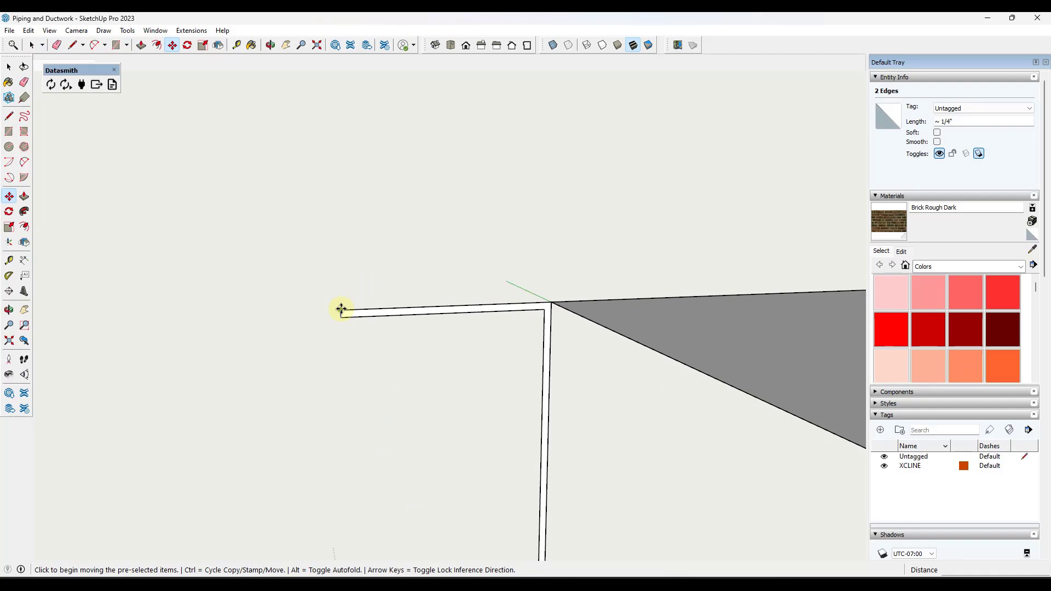
pyautogui.click(341, 310)
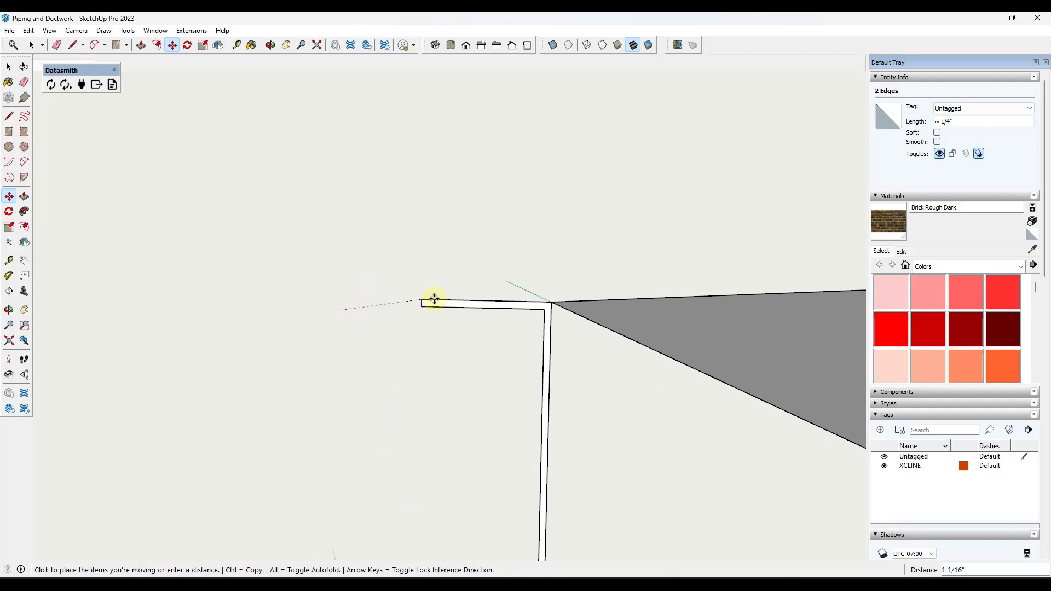
pyautogui.click(492, 305)
pyautogui.press('space')
pyautogui.scroll(-6, 458, 267)
# Select the platform face with its boundary edges, removing the stringer's base edges and small faces from the selection.
pyautogui.moveTo(519, 303); pyautogui.dragTo(387, 310, button='middle')
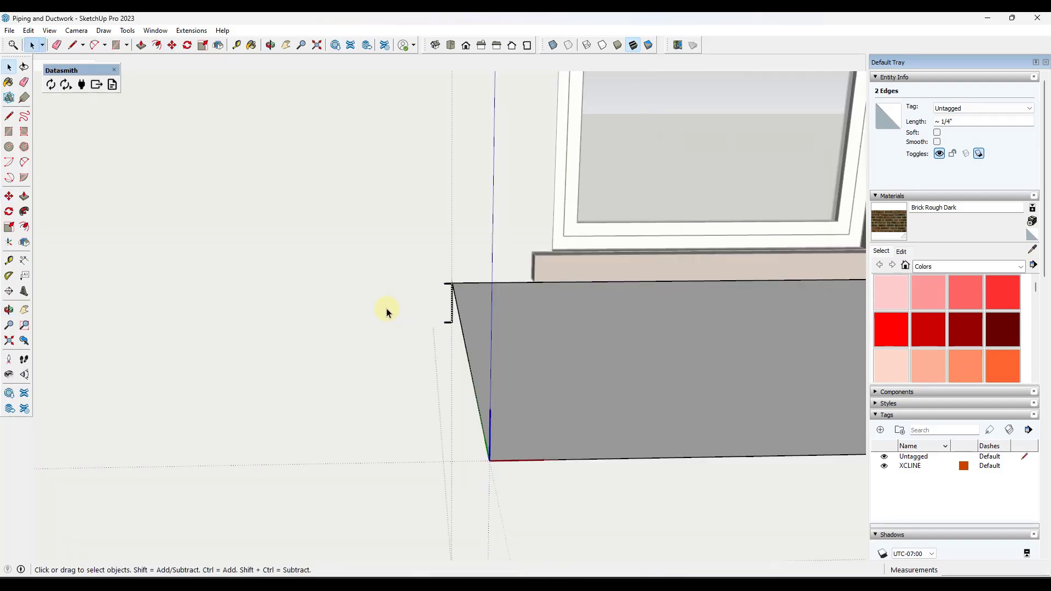
pyautogui.scroll(-3, 388, 308)
pyautogui.moveTo(528, 314); pyautogui.dragTo(564, 334, button='middle')
pyautogui.doubleClick(563, 320)
pyautogui.scroll(-3, 383, 296)
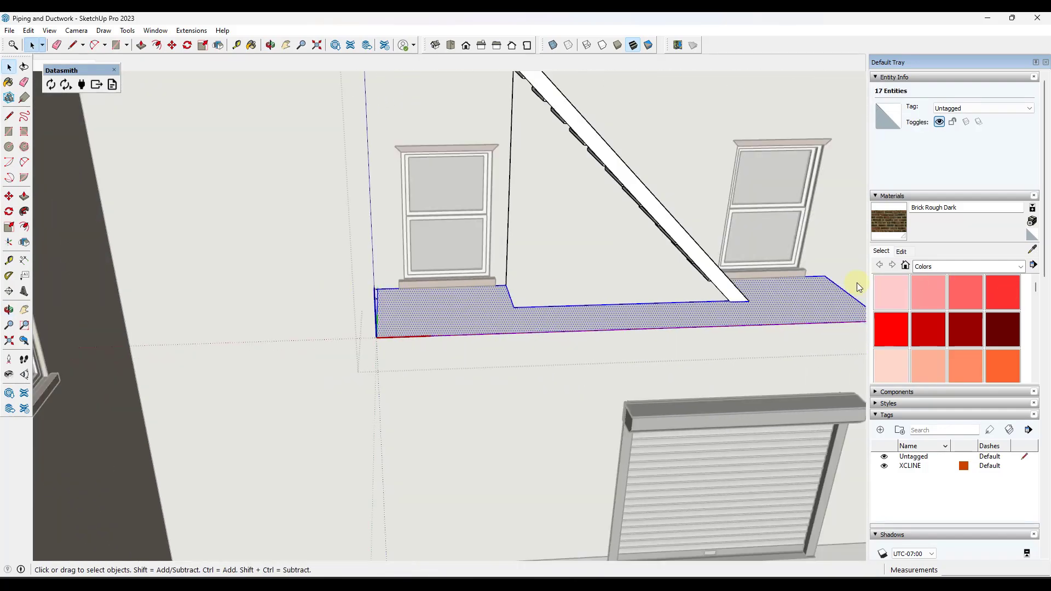
pyautogui.scroll(8, 764, 294)
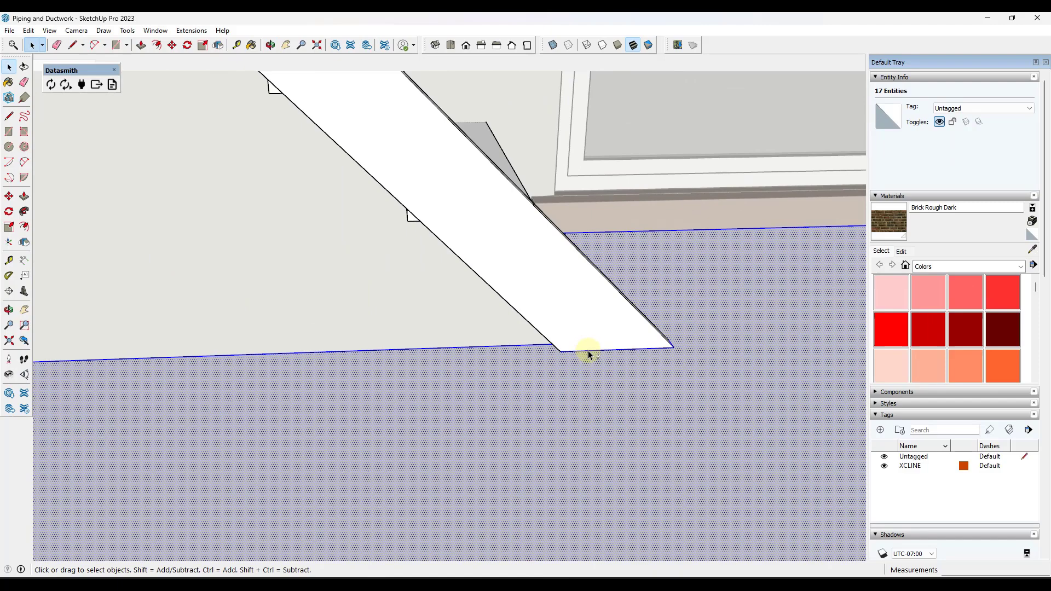
pyautogui.moveTo(700, 352); pyautogui.dragTo(617, 400, button='middle')
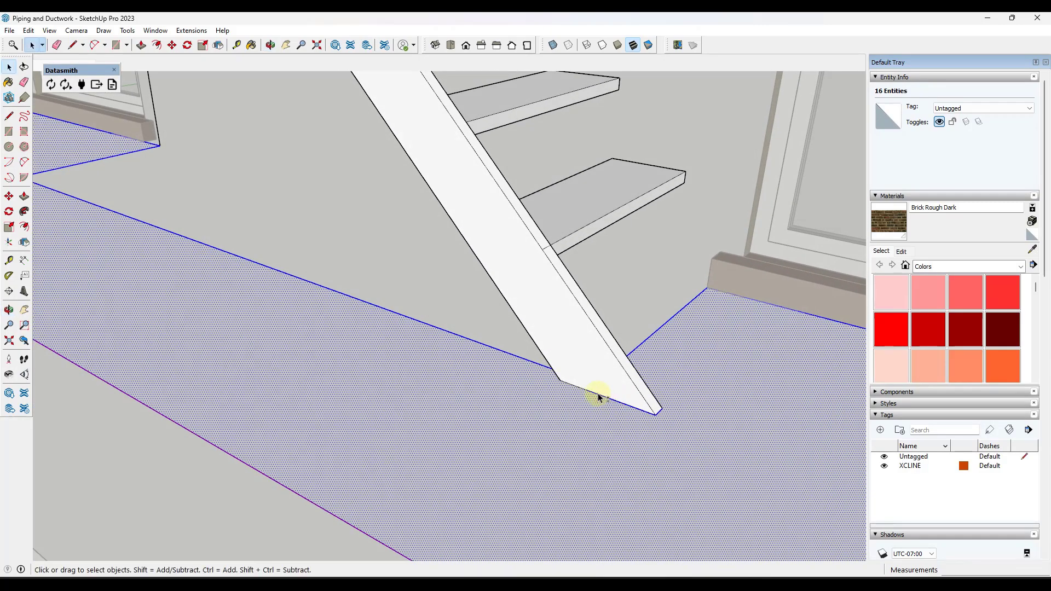
pyautogui.keyDown('shift'); pyautogui.click(662, 412); pyautogui.keyUp('shift')
pyautogui.moveTo(597, 442); pyautogui.dragTo(558, 497, button='middle')
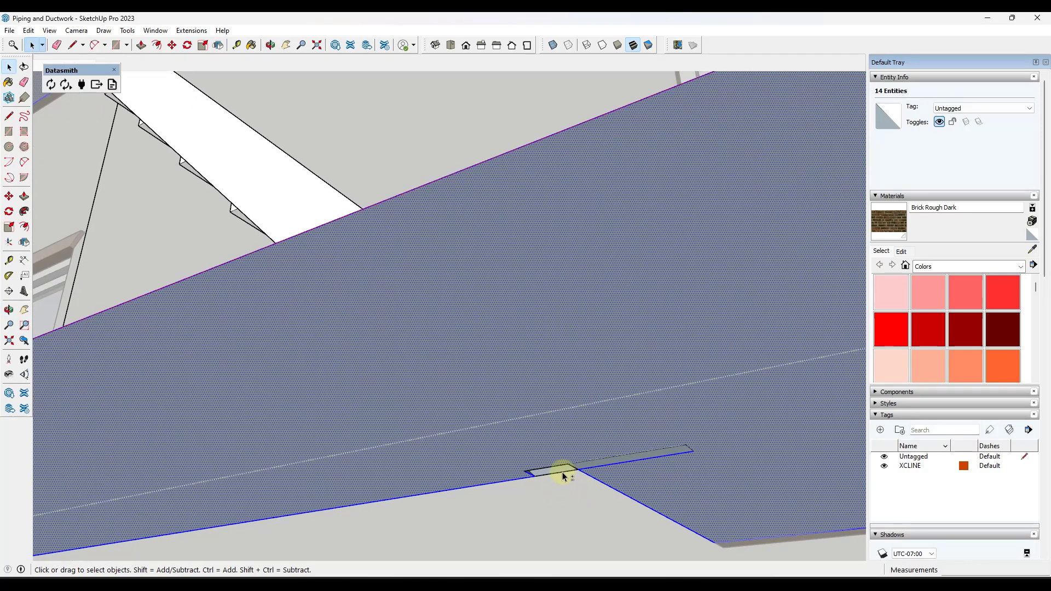
pyautogui.keyDown('shift'); pyautogui.click(602, 474); pyautogui.keyUp('shift')
pyautogui.scroll(-1, 630, 474)
pyautogui.keyDown('shift'); pyautogui.click(649, 464); pyautogui.keyUp('shift')
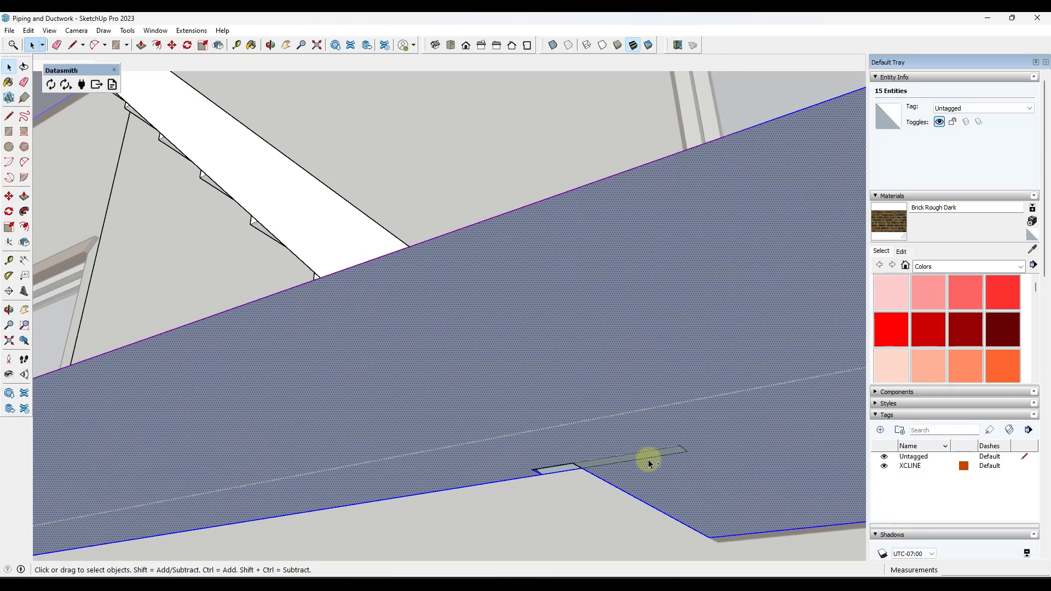
pyautogui.moveTo(662, 465); pyautogui.dragTo(652, 393, button='middle')
# Try to sweep the C-channel profile around the platform edges with Follow Me, and undo the sweep.
pyautogui.scroll(-3, 630, 346)
pyautogui.scroll(3, 237, 301)
pyautogui.scroll(4, 237, 300)
pyautogui.moveTo(427, 346); pyautogui.dragTo(593, 341, button='middle')
pyautogui.scroll(4, 574, 351)
pyautogui.scroll(2, 574, 350)
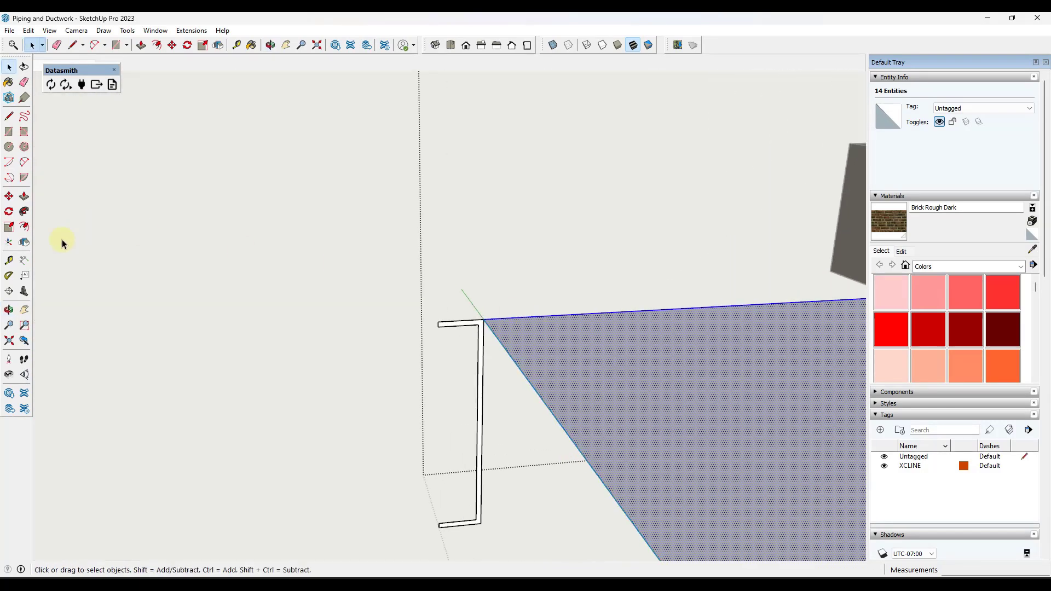
pyautogui.click(24, 213)
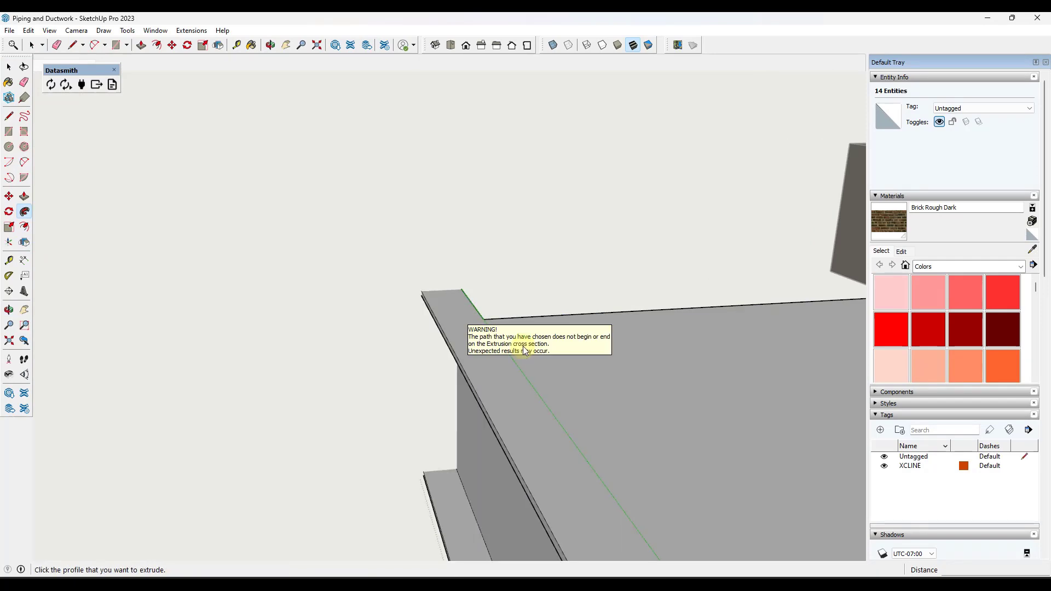
pyautogui.click(454, 316)
pyautogui.scroll(-10, 462, 322)
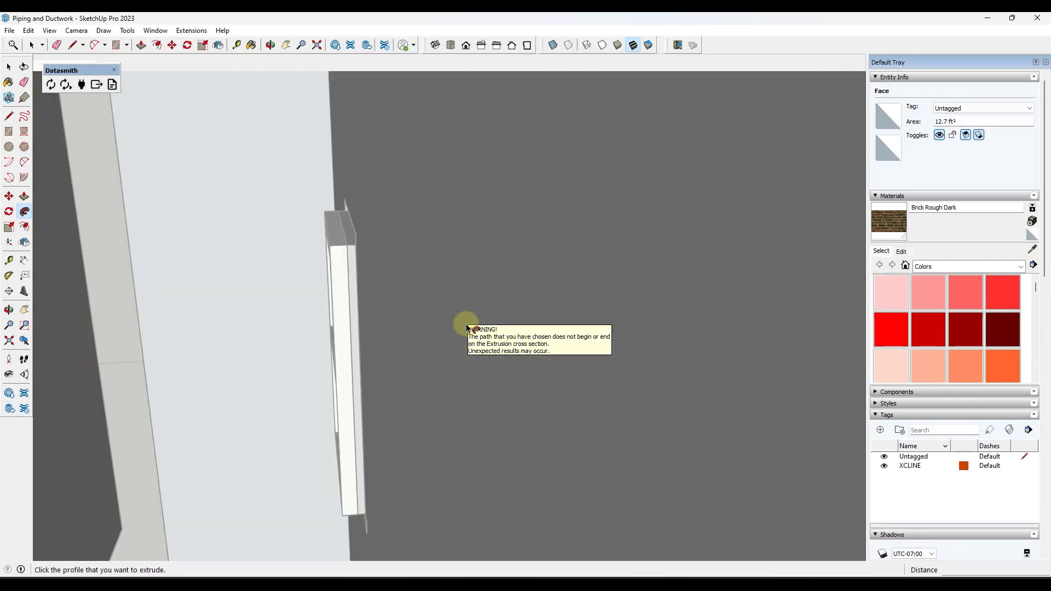
pyautogui.scroll(4, 722, 323)
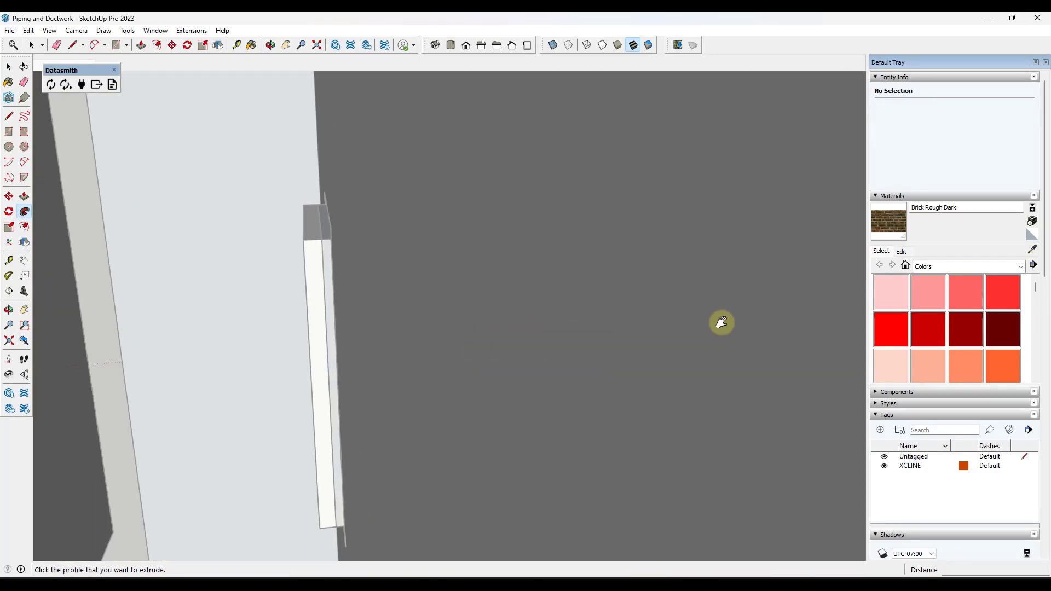
pyautogui.moveTo(722, 323); pyautogui.dragTo(52, 328, button='middle')
pyautogui.moveTo(715, 358); pyautogui.dragTo(615, 353, button='middle')
pyautogui.scroll(-2, 614, 357)
pyautogui.moveTo(725, 368); pyautogui.dragTo(595, 349, button='middle')
pyautogui.hotkey('ctrl', 'z')
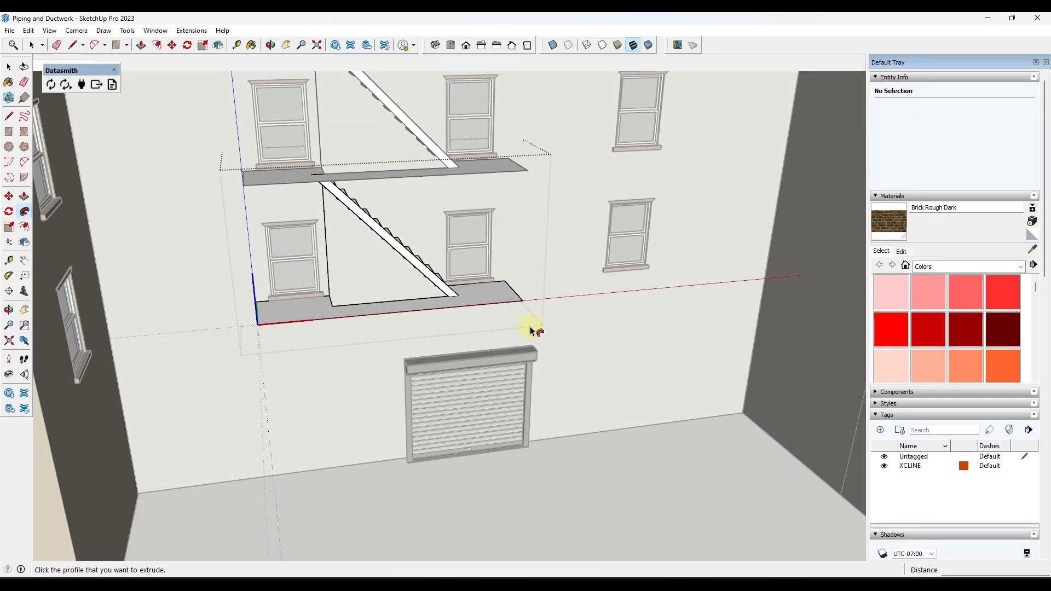
pyautogui.scroll(4, 296, 300)
pyautogui.moveTo(284, 303); pyautogui.dragTo(266, 326, button='middle')
pyautogui.press('space')
pyautogui.moveTo(309, 161); pyautogui.dragTo(553, 369)
pyautogui.moveTo(515, 349); pyautogui.dragTo(491, 292, button='middle')
pyautogui.scroll(2, 368, 349)
pyautogui.keyDown('shift'); pyautogui.click(368, 349); pyautogui.keyUp('shift')
pyautogui.scroll(-3, 492, 292)
pyautogui.click(449, 248)
# Group the treads, stringer and vertical line, leaving the platform's edges out of the group.
pyautogui.scroll(1, 449, 249)
pyautogui.moveTo(329, 145); pyautogui.dragTo(579, 348)
pyautogui.scroll(5, 518, 331)
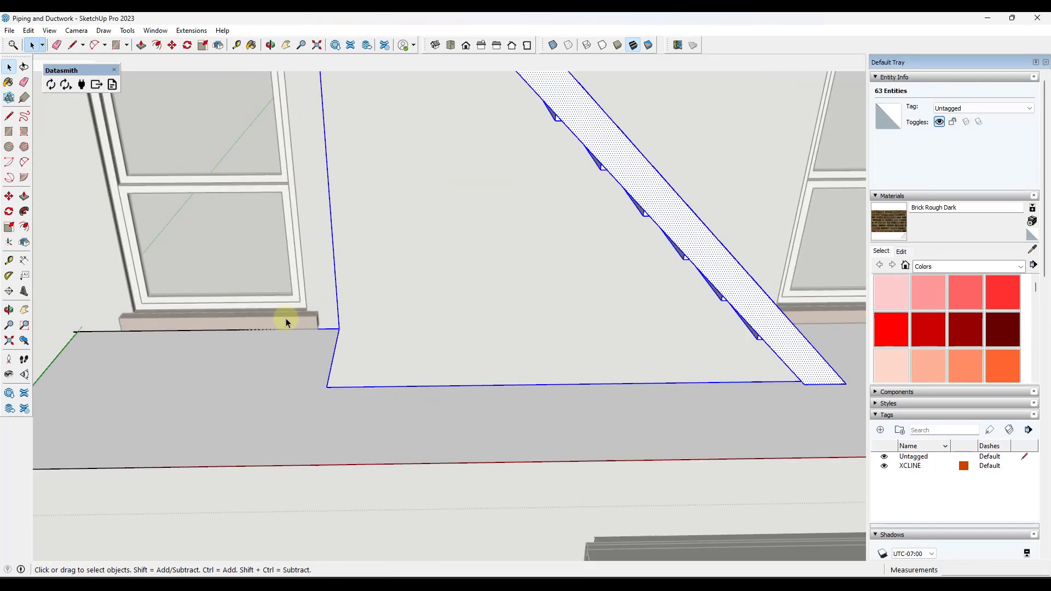
pyautogui.scroll(1, 291, 322)
pyautogui.keyDown('shift'); pyautogui.click(338, 352); pyautogui.keyUp('shift')
pyautogui.keyDown('shift'); pyautogui.click(335, 329); pyautogui.keyUp('shift')
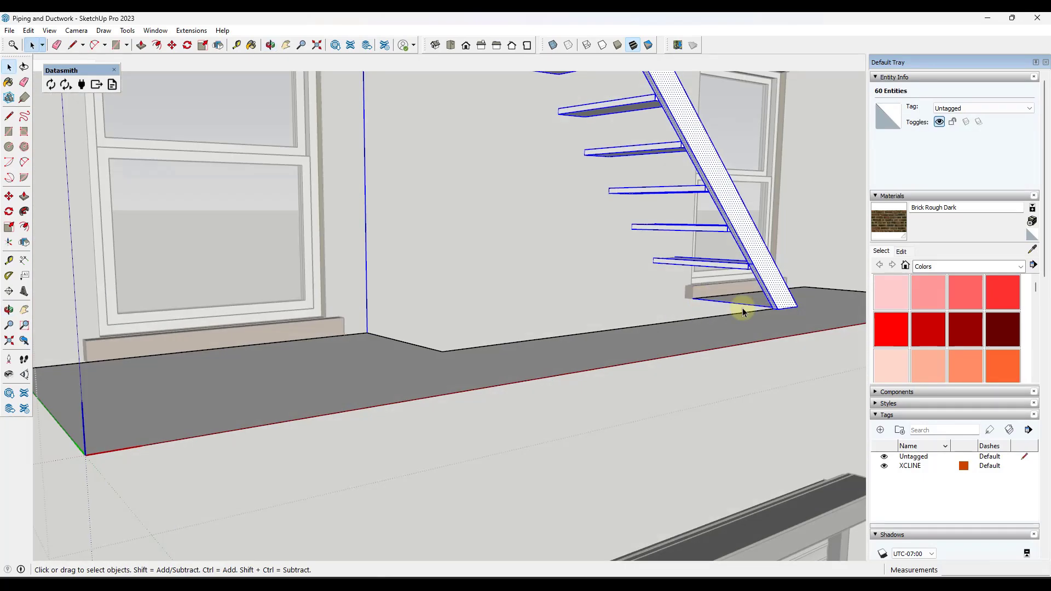
pyautogui.keyDown('shift'); pyautogui.click(742, 309); pyautogui.keyUp('shift')
pyautogui.scroll(3, 742, 308)
pyautogui.moveTo(742, 308); pyautogui.dragTo(450, 264, button='middle')
pyautogui.rightClick(450, 264)
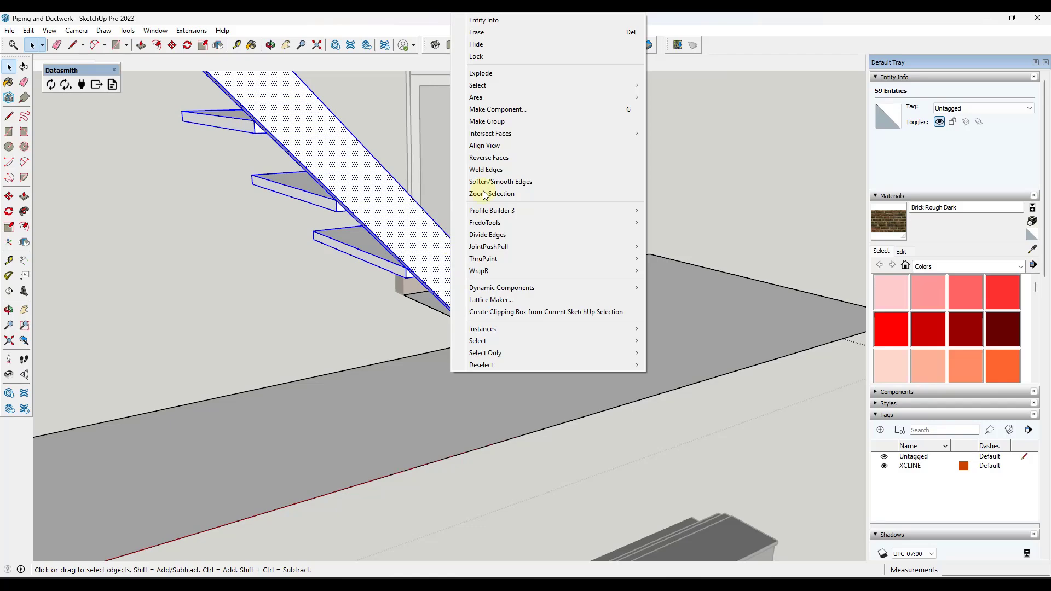
pyautogui.click(502, 122)
# Hide the stair group so that only the platform remains shown inside the component.
pyautogui.rightClick(428, 241)
pyautogui.click(475, 272)
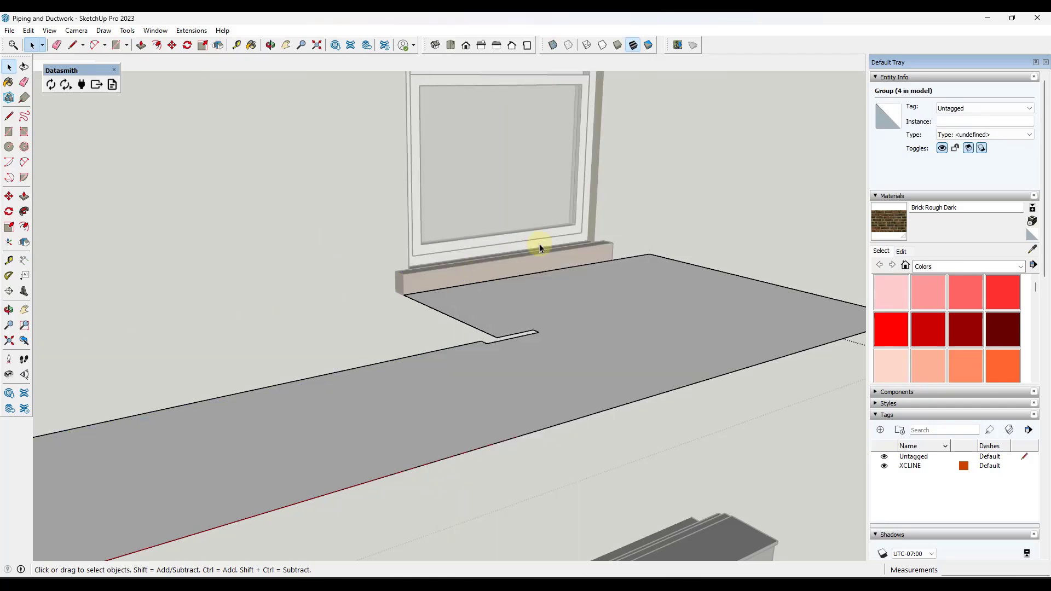
pyautogui.moveTo(519, 372); pyautogui.dragTo(498, 406, button='middle')
pyautogui.scroll(2, 460, 492)
pyautogui.scroll(-2, 476, 486)
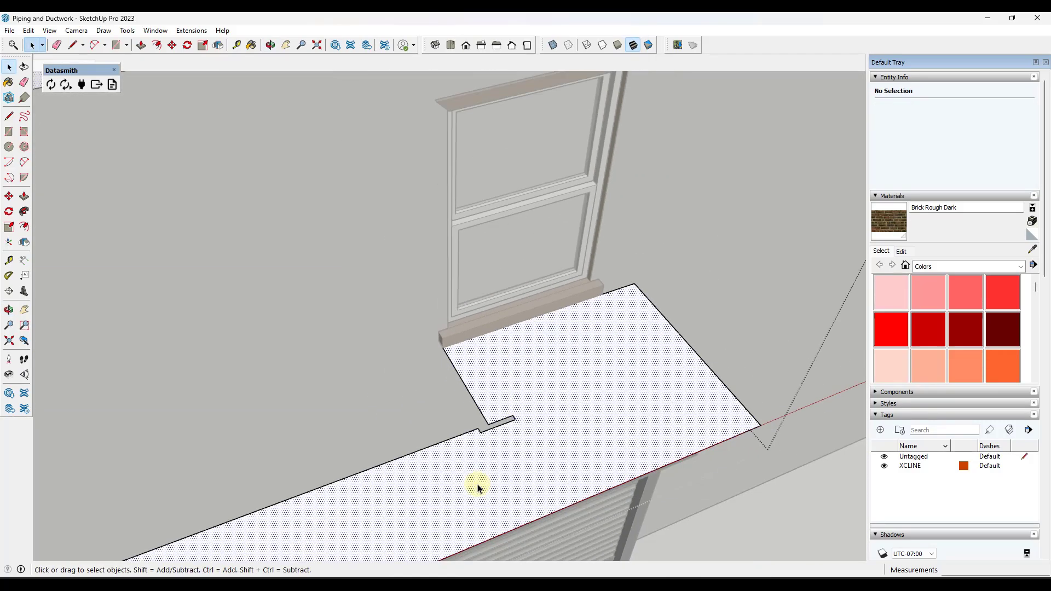
# Close the stringer notch in the platform's inner edge with a line and erase the notch's leftover edges.
pyautogui.scroll(2, 491, 388)
pyautogui.click(490, 389)
pyautogui.press('l')
pyautogui.click(474, 397)
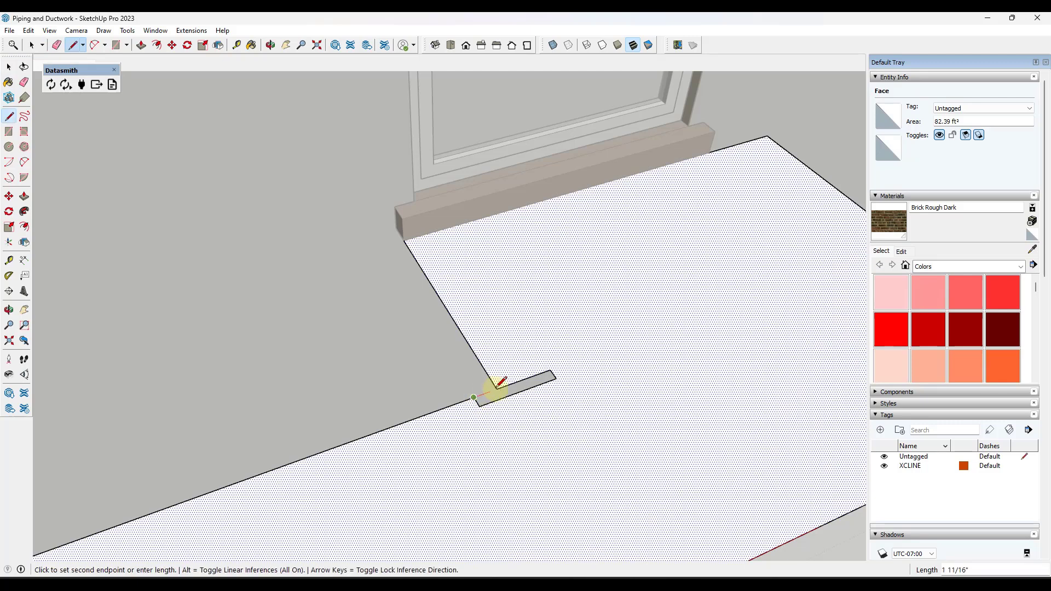
pyautogui.press('e')
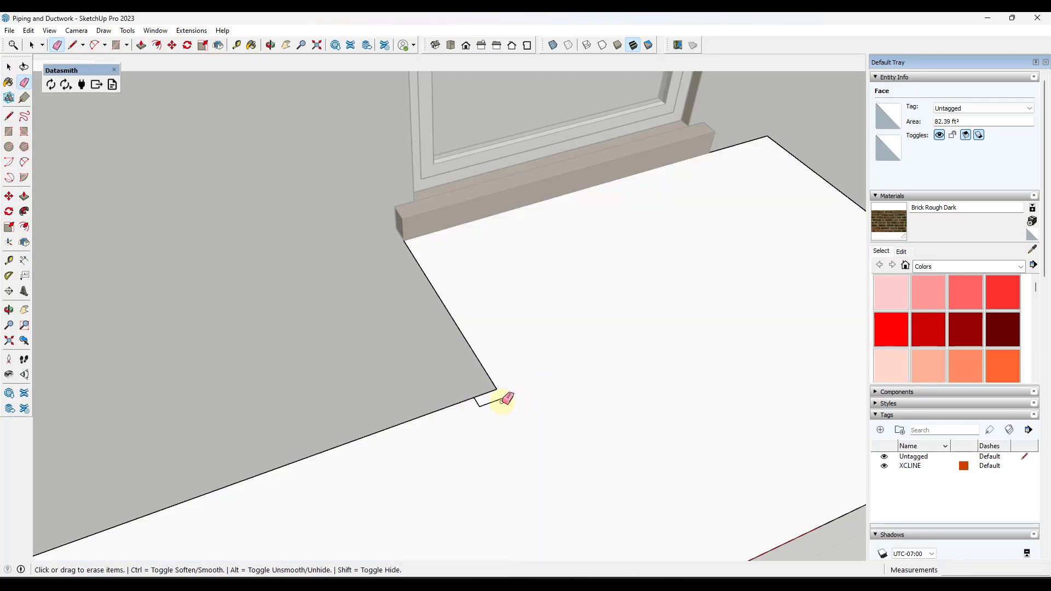
pyautogui.press('space')
# Sweep the C-channel profile around the repaired platform face with Follow Me to form the perimeter frame.
pyautogui.scroll(-6, 573, 331)
pyautogui.click(606, 342)
pyautogui.scroll(5, 479, 377)
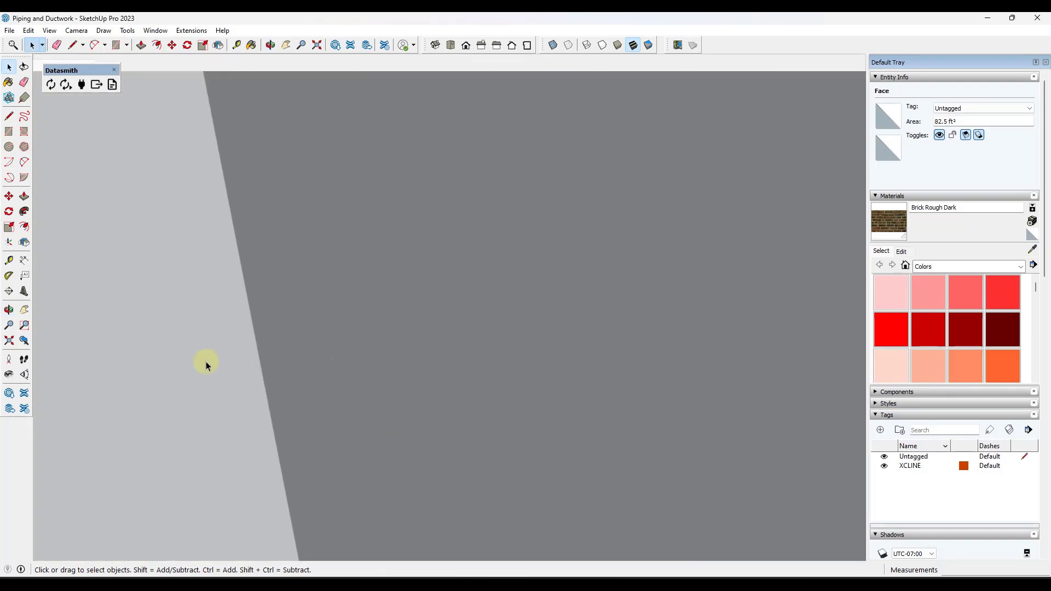
pyautogui.scroll(-5, 575, 252)
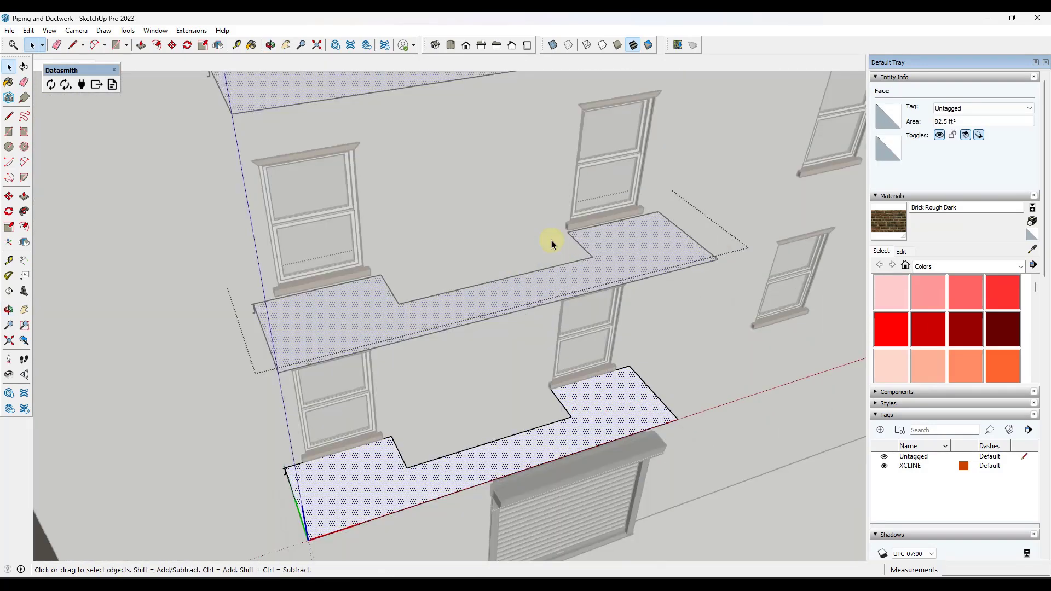
pyautogui.scroll(8, 411, 234)
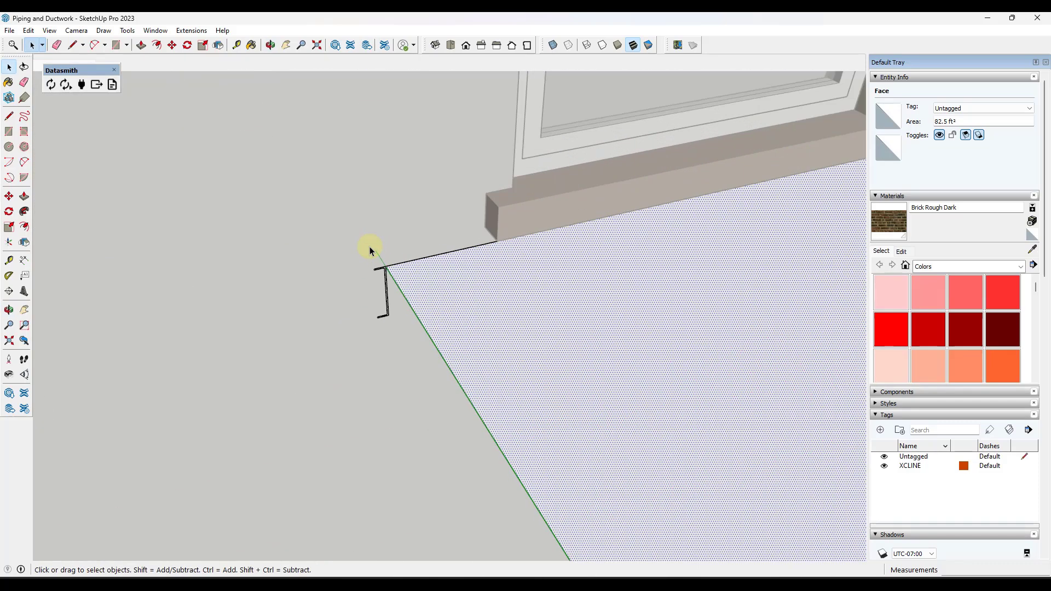
pyautogui.scroll(1, 370, 250)
pyautogui.click(25, 211)
pyautogui.click(395, 280)
pyautogui.scroll(-4, 298, 262)
pyautogui.scroll(-5, 287, 250)
pyautogui.moveTo(452, 305); pyautogui.dragTo(315, 241, button='middle')
pyautogui.moveTo(471, 264); pyautogui.dragTo(421, 271, button='middle')
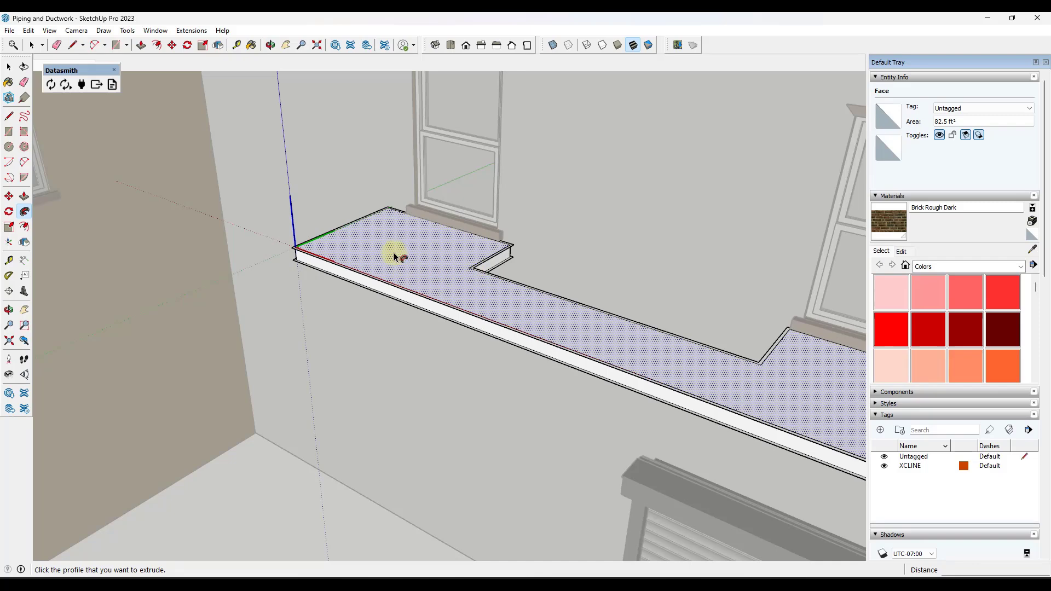
pyautogui.scroll(-3, 392, 255)
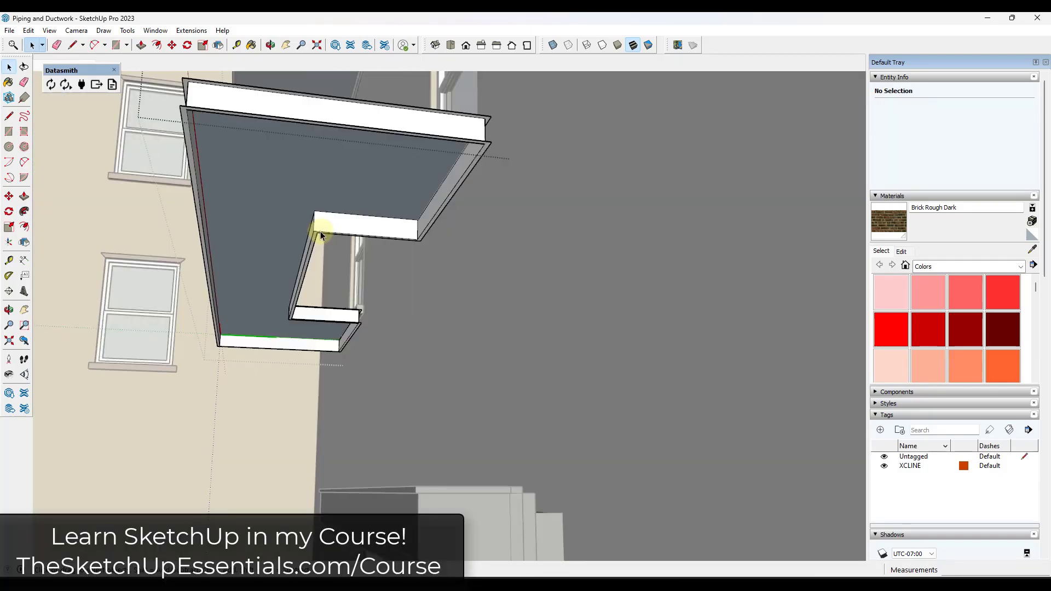
# Split a narrow strip off the channel wall at the platform's inner corner with a vertical line.
pyautogui.press('l')
pyautogui.scroll(1, 317, 232)
pyautogui.scroll(3, 315, 232)
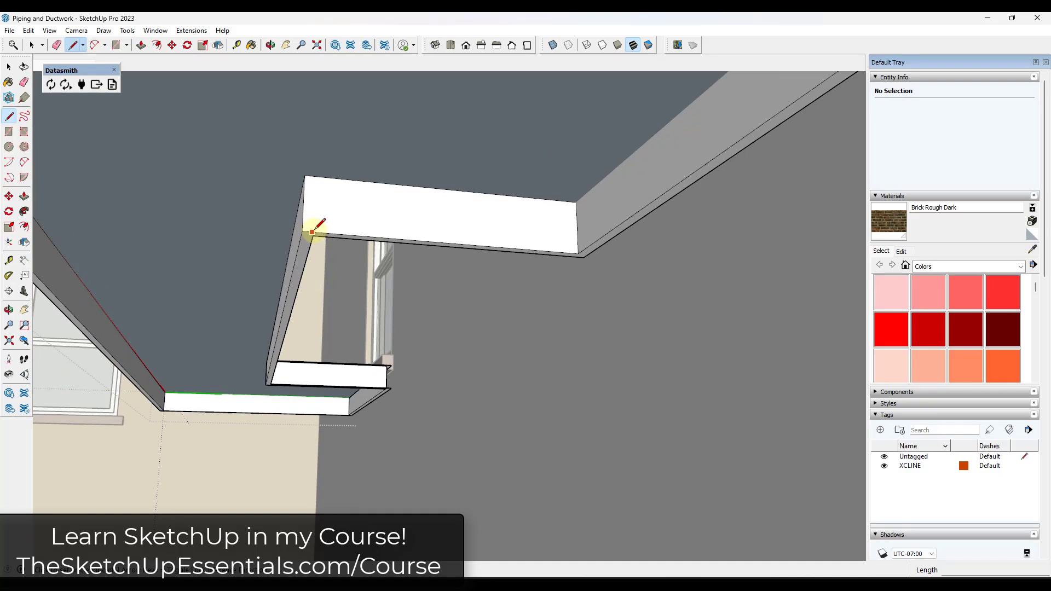
pyautogui.press('r')
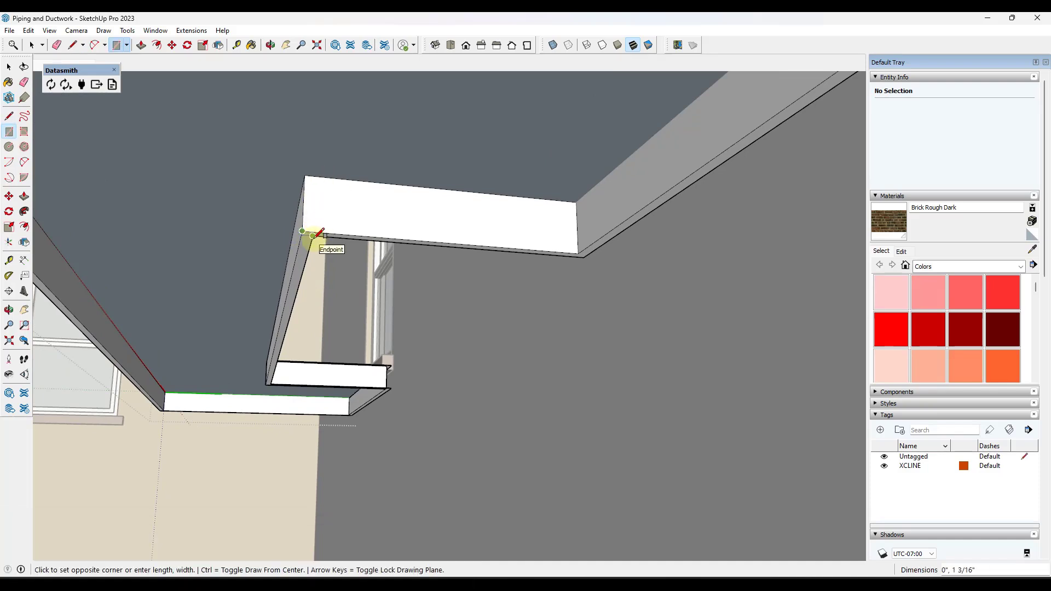
pyautogui.scroll(3, 324, 171)
pyautogui.press('l')
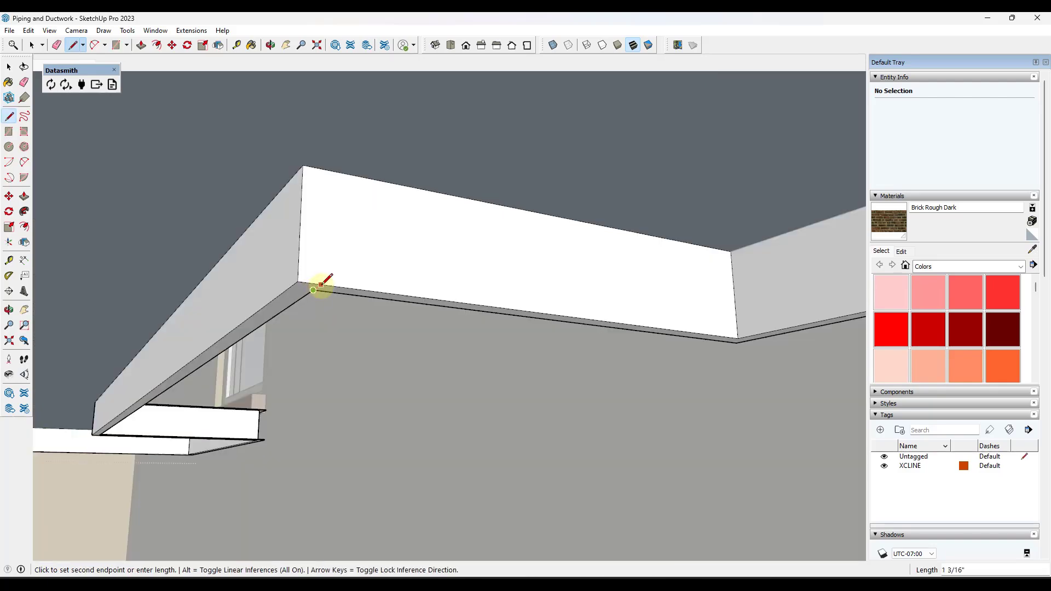
pyautogui.click(321, 284)
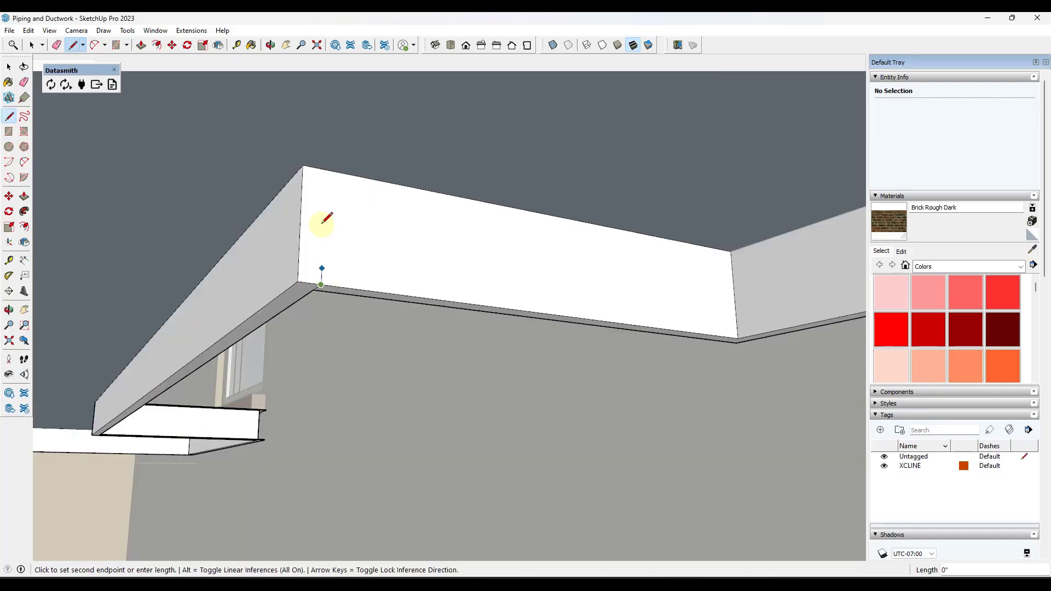
pyautogui.click(331, 164)
pyautogui.press('space')
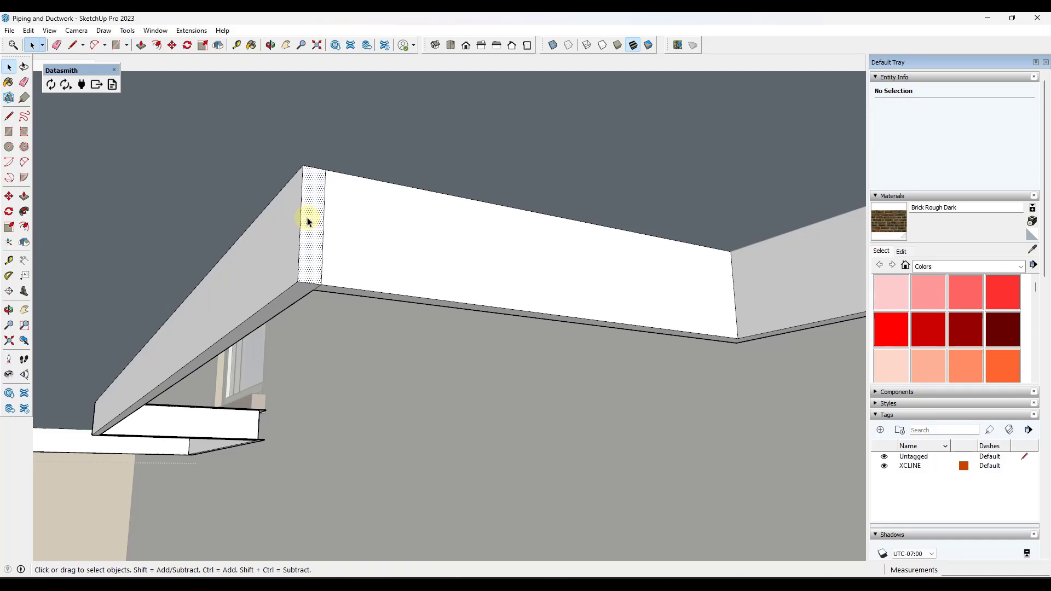
# Try to extend the corner strip with Push/Pull across the window landing to the end channel as a beam.
pyautogui.click(308, 222)
pyautogui.scroll(-5, 307, 222)
pyautogui.press('p')
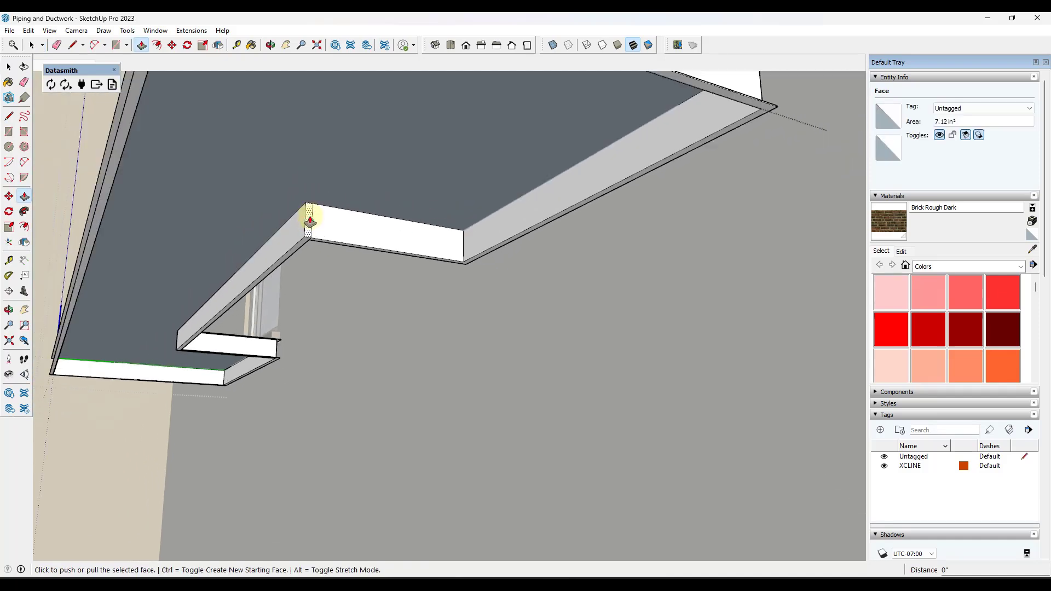
pyautogui.click(310, 220)
pyautogui.scroll(-3, 347, 198)
pyautogui.click(432, 134)
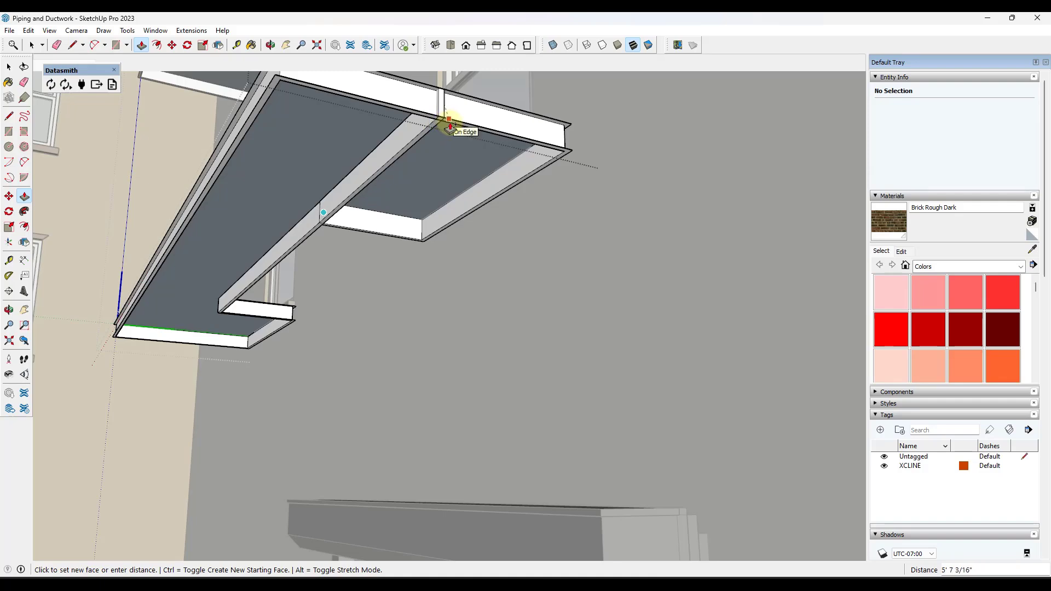
pyautogui.scroll(2, 553, 155)
pyautogui.scroll(5, 567, 155)
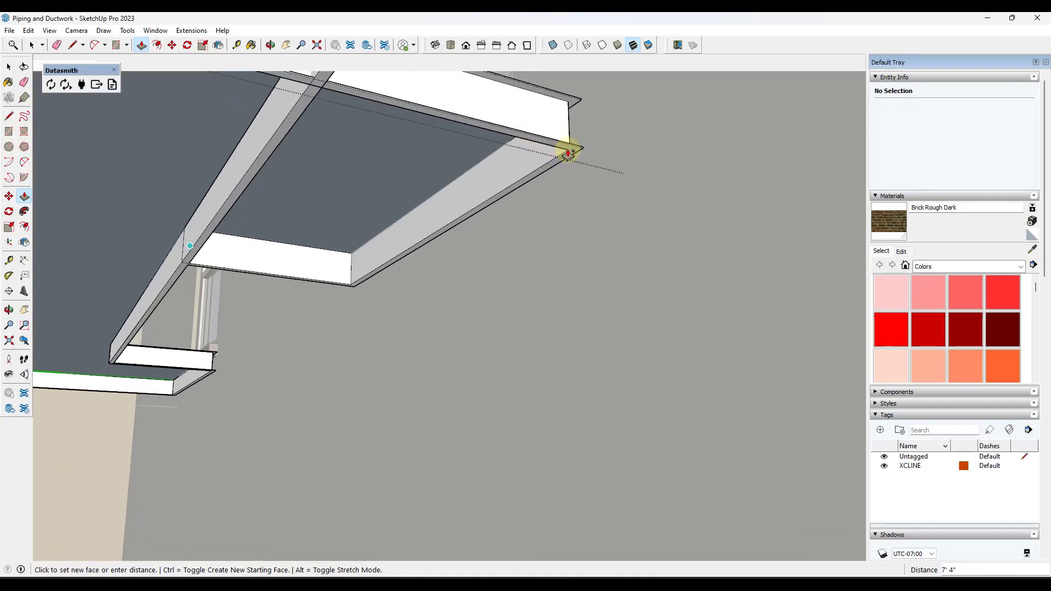
pyautogui.click(602, 153)
pyautogui.scroll(-3, 547, 162)
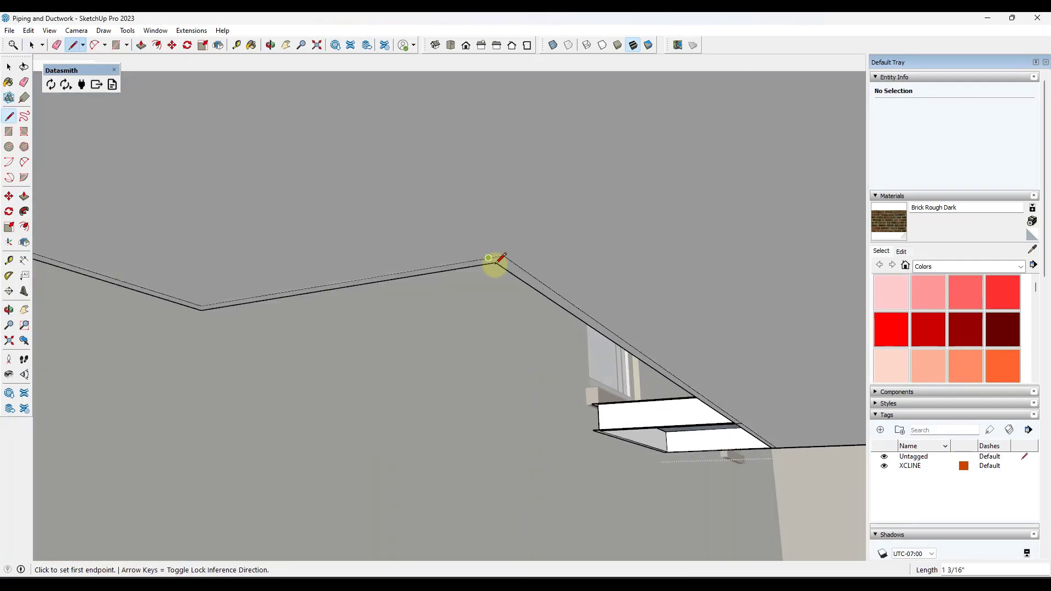
# Delete the platform face over the far window landing.
pyautogui.press('space')
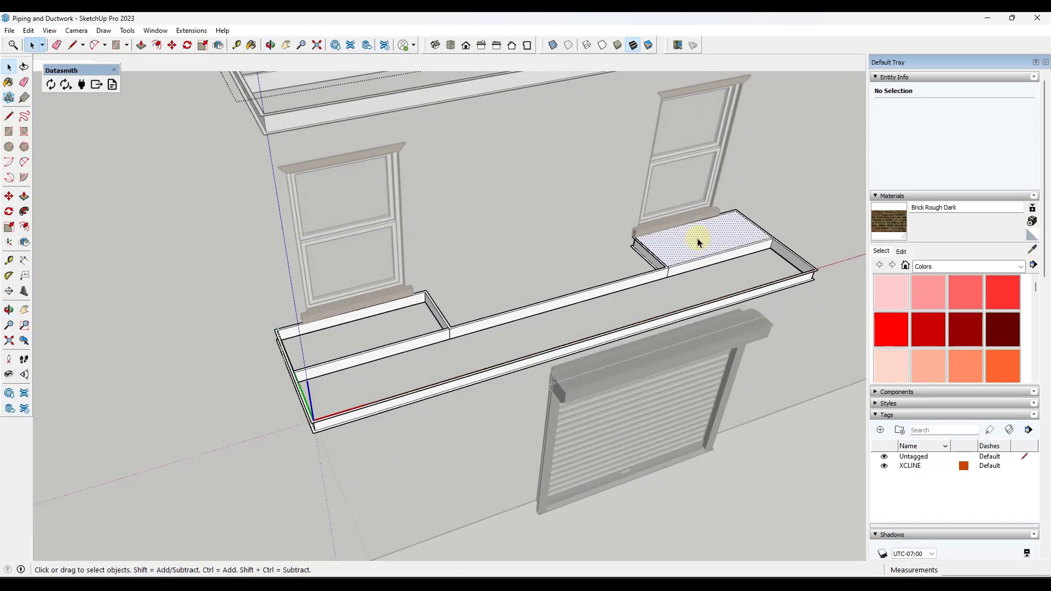
pyautogui.press('Delete')
pyautogui.scroll(4, 401, 352)
pyautogui.moveTo(350, 342); pyautogui.dragTo(516, 331, button='middle')
pyautogui.scroll(-4, 516, 332)
pyautogui.scroll(2, 446, 331)
# Delete the whole platform face, leaving only the C-channel frame.
pyautogui.moveTo(291, 360); pyautogui.dragTo(390, 415, button='middle')
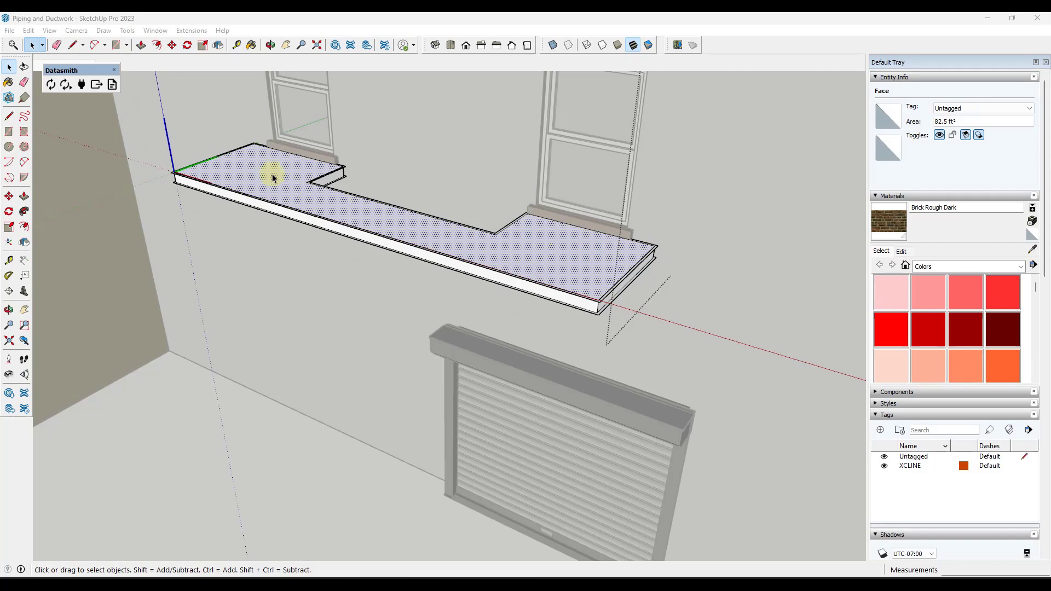
pyautogui.press('Delete')
pyautogui.moveTo(544, 263); pyautogui.dragTo(420, 274, button='middle')
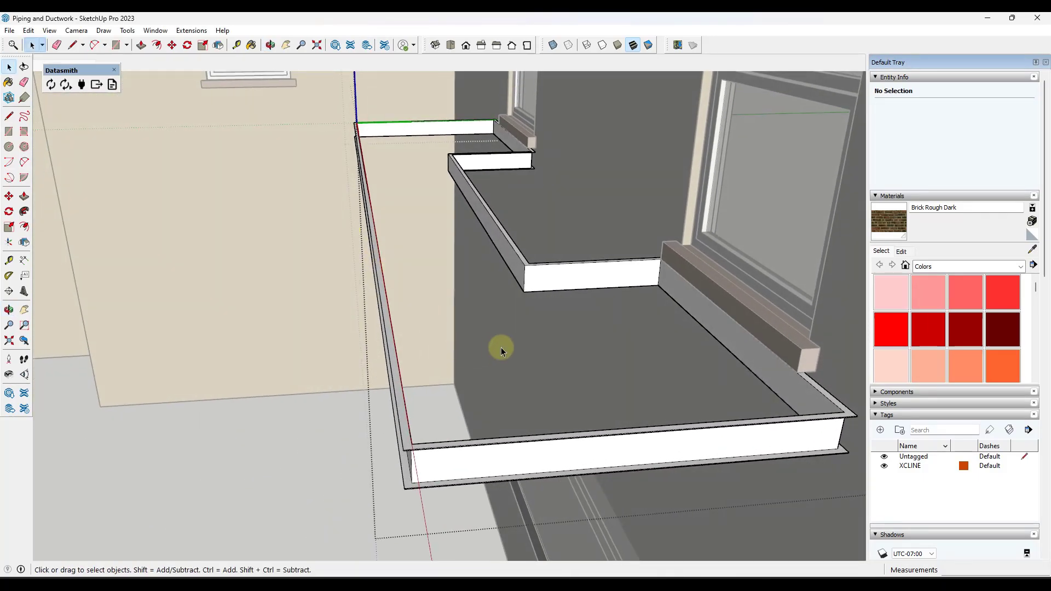
# Select all connected geometry of the C-channel frame and make it a group.
pyautogui.click(374, 235)
pyautogui.moveTo(376, 236); pyautogui.dragTo(487, 248, button='middle')
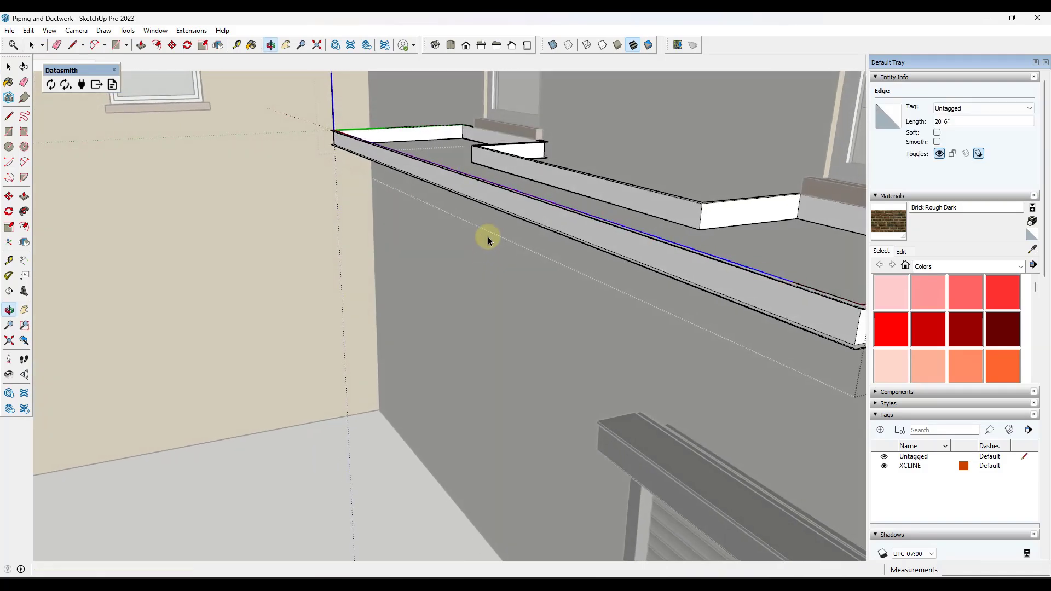
pyautogui.tripleClick(501, 198)
pyautogui.rightClick(501, 199)
pyautogui.click(539, 293)
# Draw a 5' line along the inside of the end channel and divide it into 29 segments.
pyautogui.moveTo(539, 293); pyautogui.dragTo(374, 102, button='middle')
pyautogui.press('l')
pyautogui.scroll(3, 320, 112)
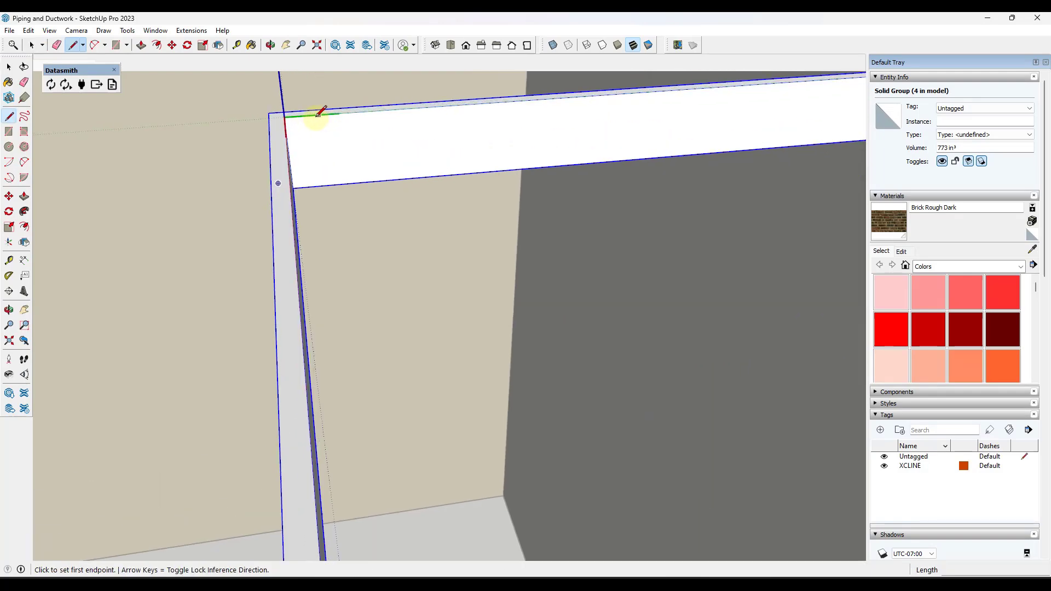
pyautogui.click(284, 116)
pyautogui.scroll(-4, 284, 116)
pyautogui.click(584, 96)
pyautogui.press('space')
pyautogui.rightClick(573, 96)
pyautogui.click(594, 169)
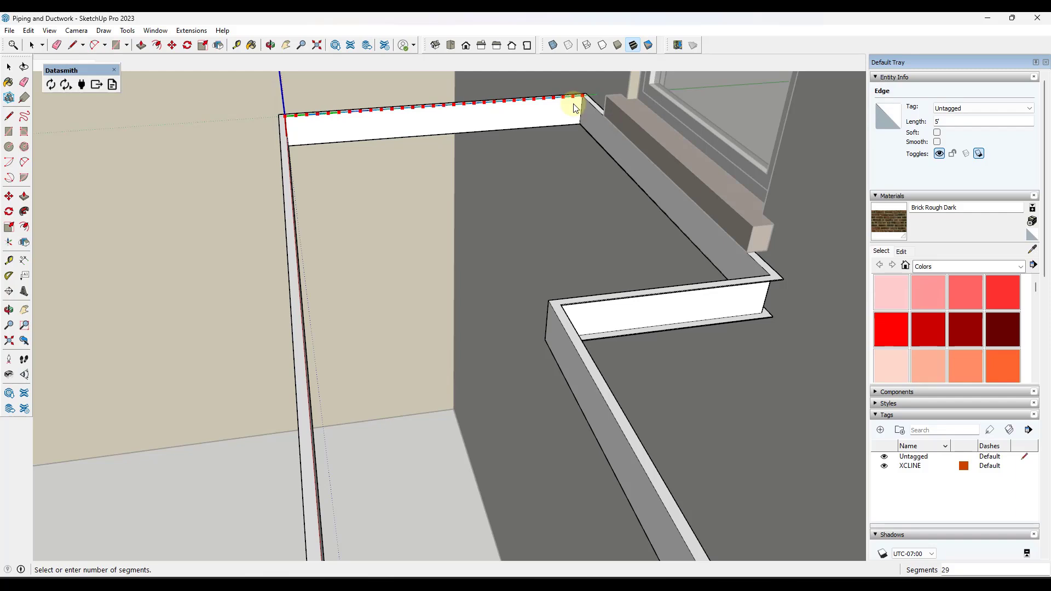
pyautogui.click(574, 108)
# Draw a 6' long strip, one segment wide, from the end channel to the opposite channel beside the window.
pyautogui.moveTo(573, 108); pyautogui.dragTo(574, 130, button='middle')
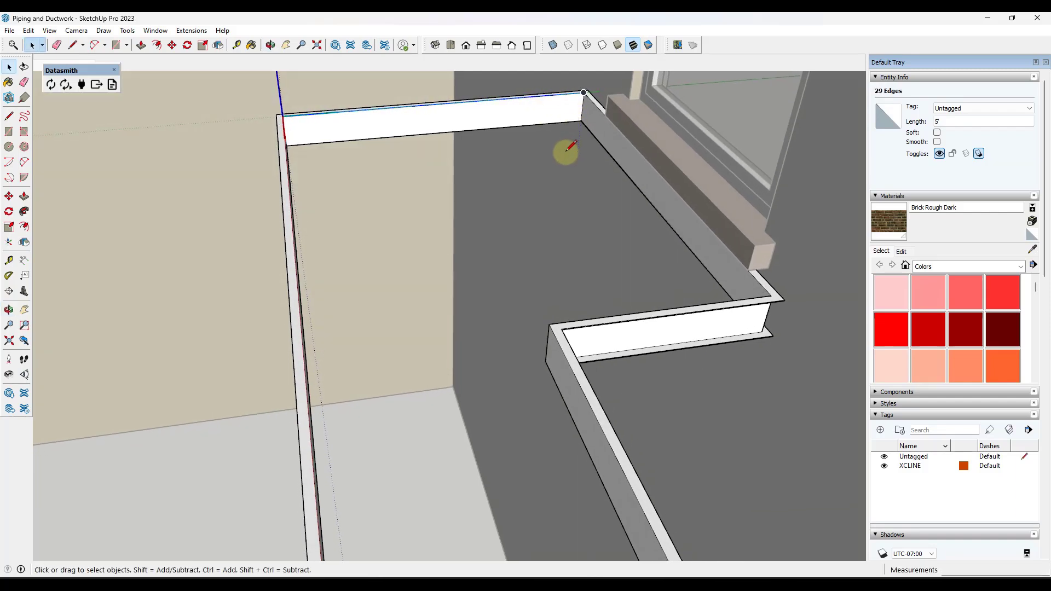
pyautogui.press('l')
pyautogui.click(575, 92)
pyautogui.moveTo(575, 92); pyautogui.dragTo(600, 116, button='middle')
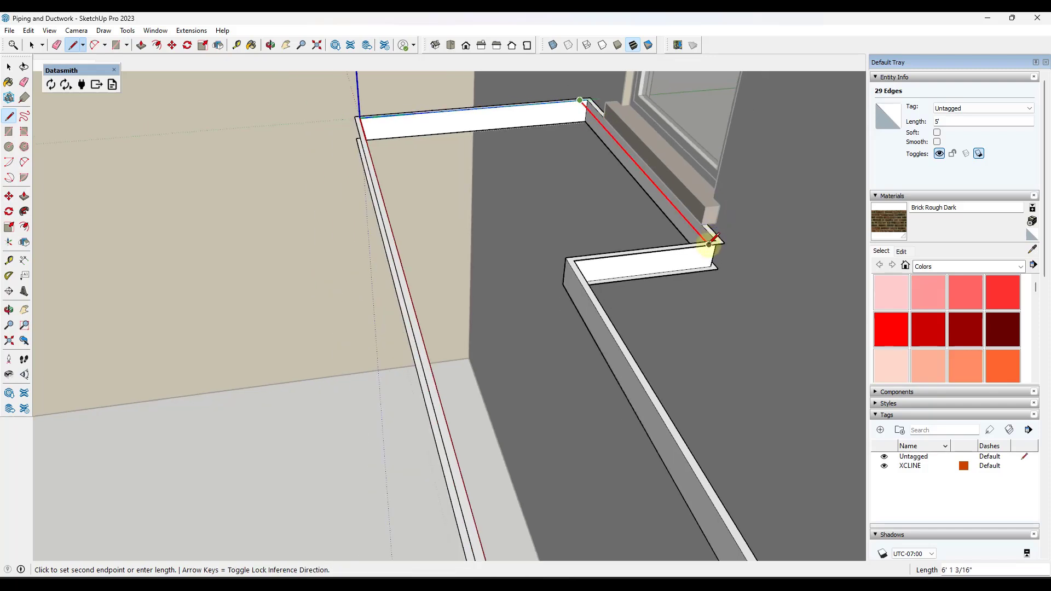
pyautogui.scroll(3, 709, 244)
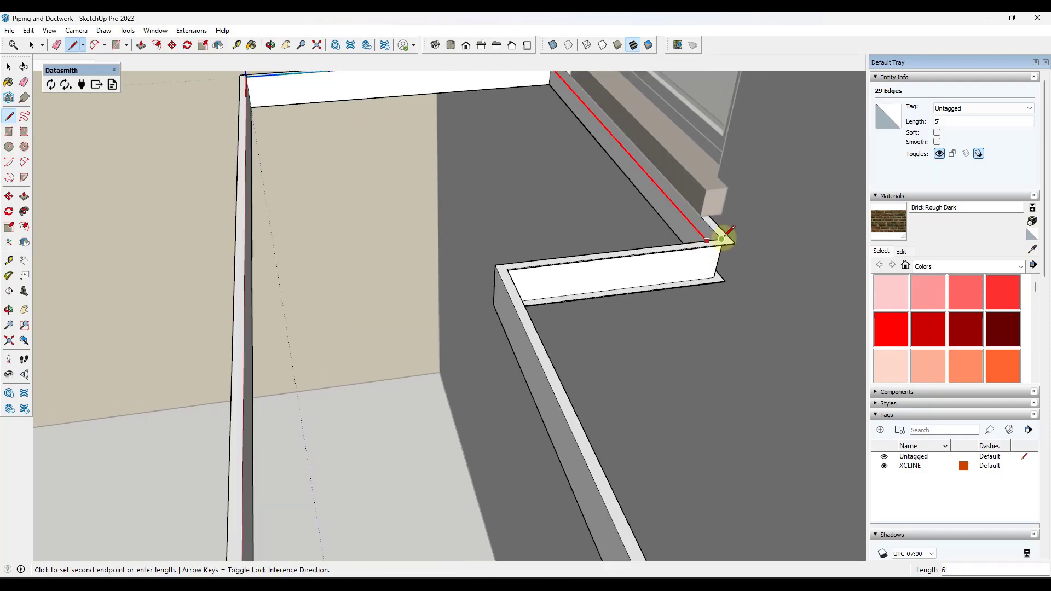
pyautogui.click(705, 238)
pyautogui.moveTo(706, 238); pyautogui.dragTo(542, 159, button='middle')
pyautogui.scroll(-3, 539, 160)
pyautogui.click(662, 352)
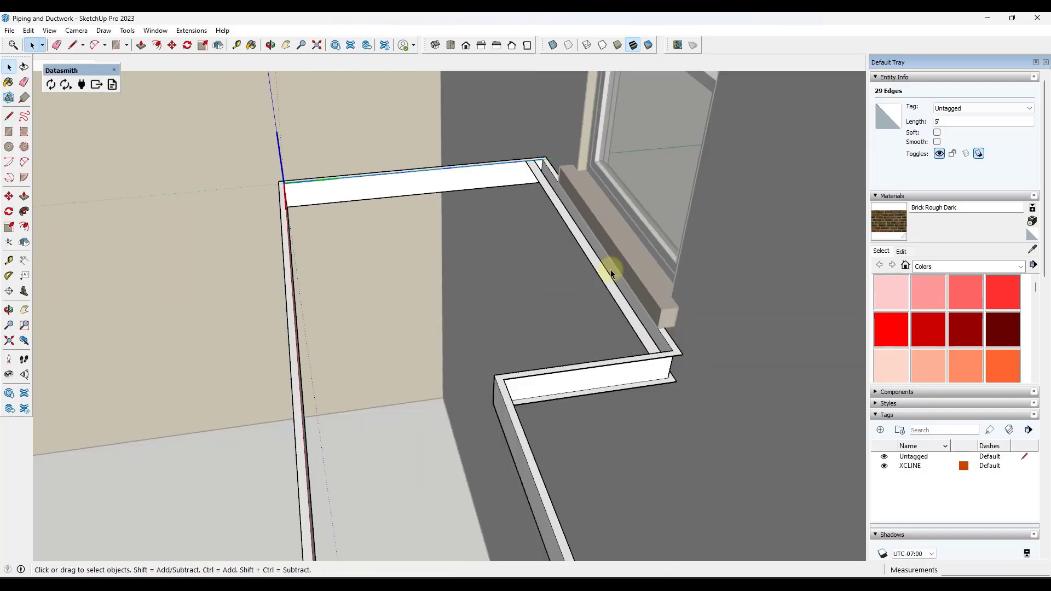
# Give the floor strip a thickness of 3/8" with Push/Pull.
pyautogui.press('p')
pyautogui.scroll(3, 530, 178)
pyautogui.click(536, 175)
pyautogui.click(537, 180)
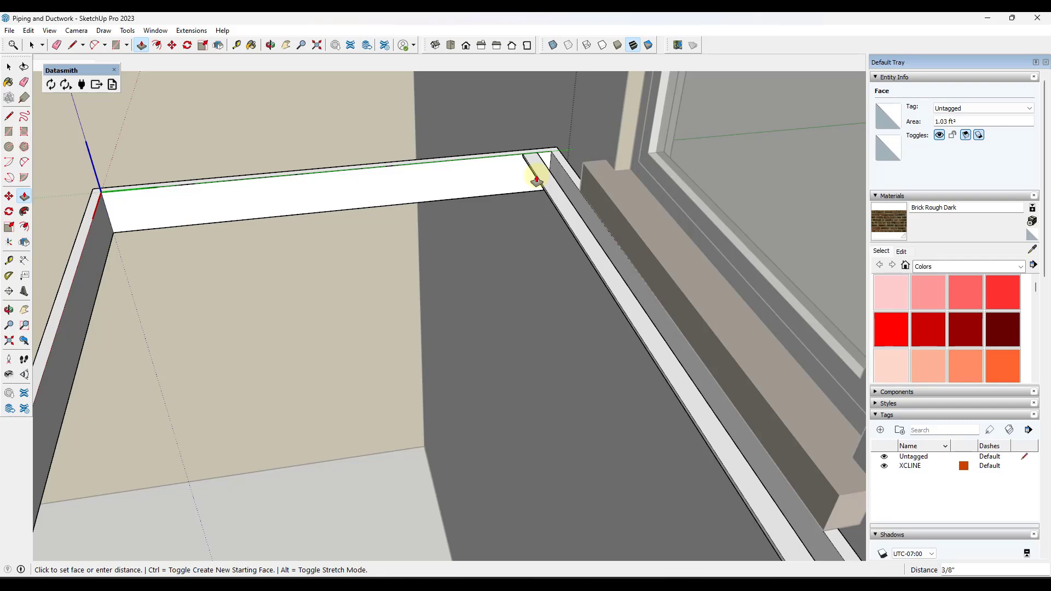
# Select the complete floor slat without the divided line and make it a component named Steel Floor Short.
pyautogui.press('space')
pyautogui.scroll(-4, 538, 184)
pyautogui.moveTo(568, 373); pyautogui.dragTo(568, 374)
pyautogui.scroll(5, 569, 229)
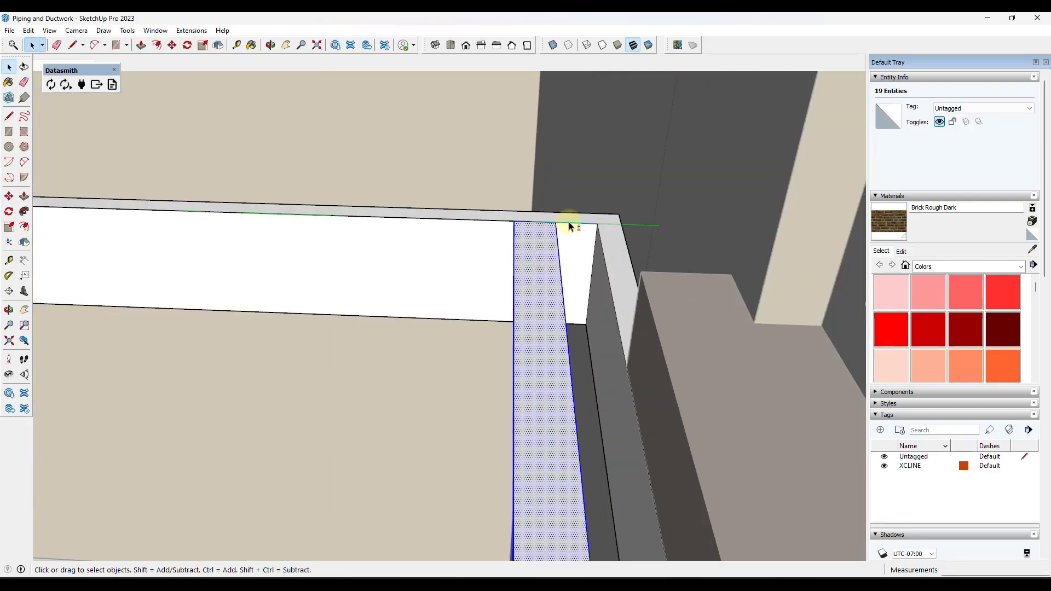
pyautogui.rightClick(542, 241)
pyautogui.click(573, 318)
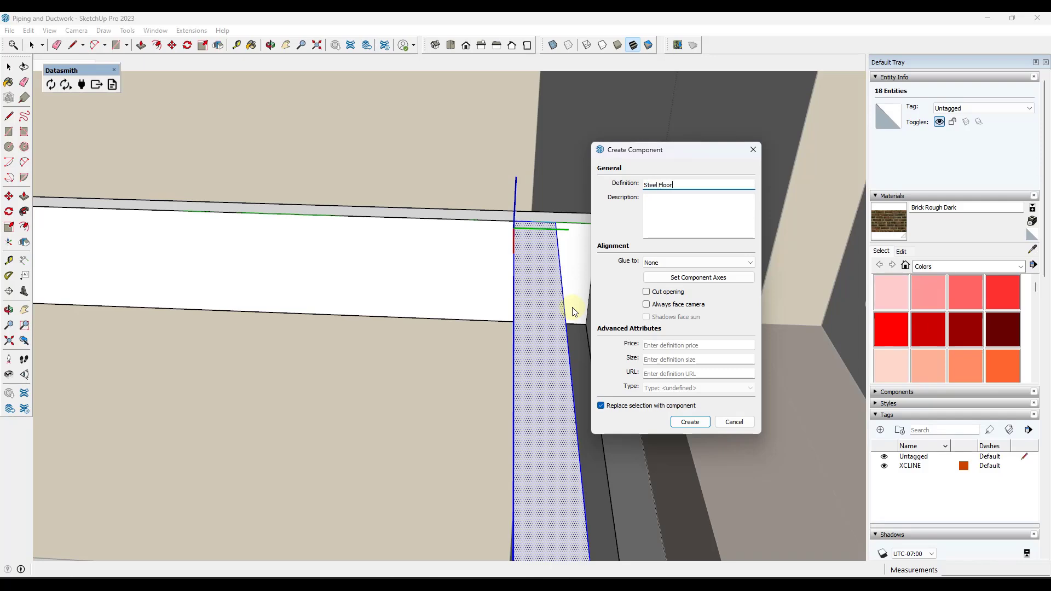
pyautogui.press('Return')
# Copy the slat along the end channel as an evenly spaced array, giving seven slats on the window landing.
pyautogui.scroll(-5, 547, 284)
pyautogui.moveTo(546, 284); pyautogui.dragTo(663, 219, button='middle')
pyautogui.press('m')
pyautogui.click(679, 196)
pyautogui.press('ctrl')
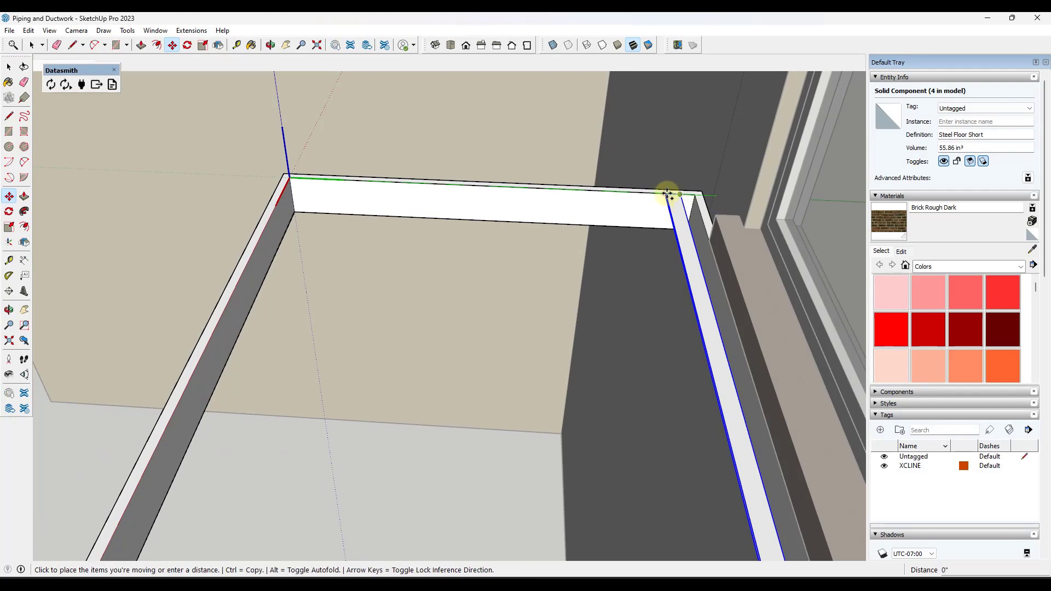
pyautogui.click(653, 192)
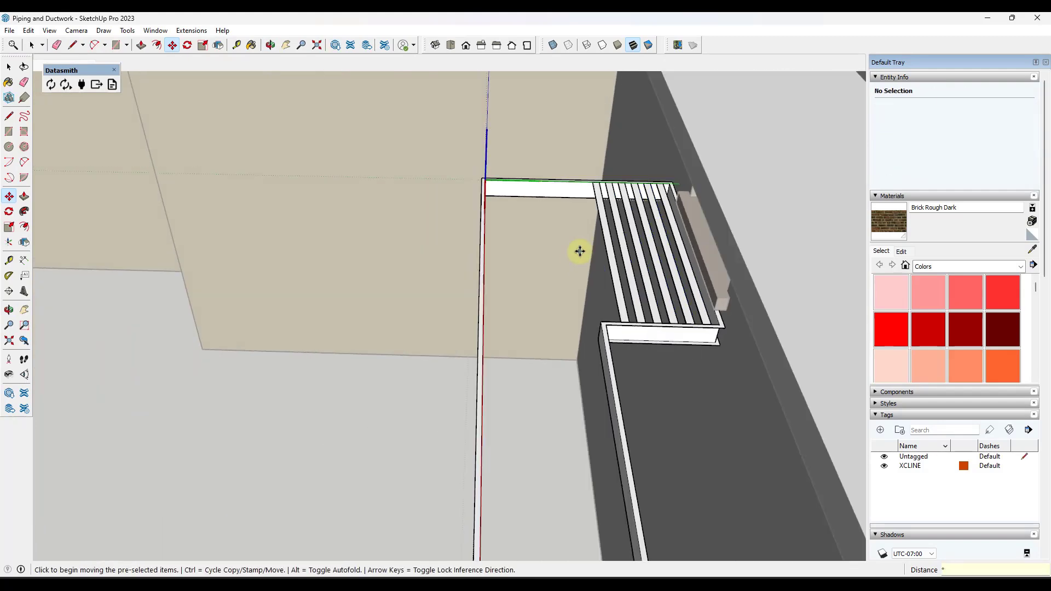
# Select all seven short floor slats and copy them 16' along the platform to the other window landing.
pyautogui.press('space')
pyautogui.keyDown('shift'); pyautogui.click(629, 277); pyautogui.keyUp('shift')
pyautogui.keyDown('shift'); pyautogui.click(646, 278); pyautogui.keyUp('shift')
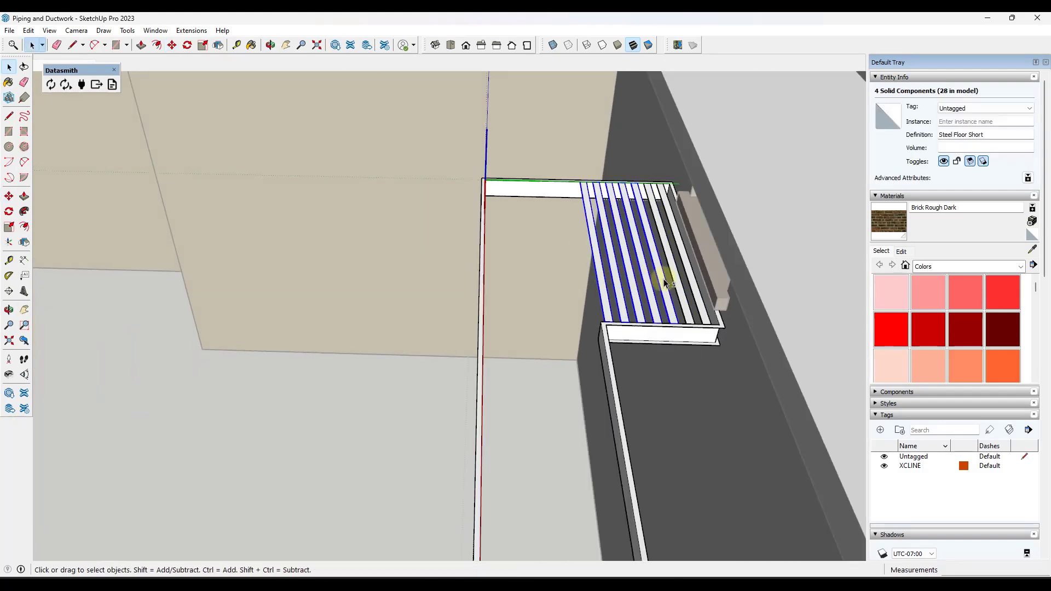
pyautogui.keyDown('shift'); pyautogui.click(661, 278); pyautogui.keyUp('shift')
pyautogui.keyDown('shift'); pyautogui.click(676, 280); pyautogui.keyUp('shift')
pyautogui.keyDown('shift'); pyautogui.click(692, 280); pyautogui.keyUp('shift')
pyautogui.moveTo(646, 339); pyautogui.dragTo(729, 291, button='middle')
pyautogui.press('m')
pyautogui.click(476, 235)
pyautogui.scroll(-2, 558, 271)
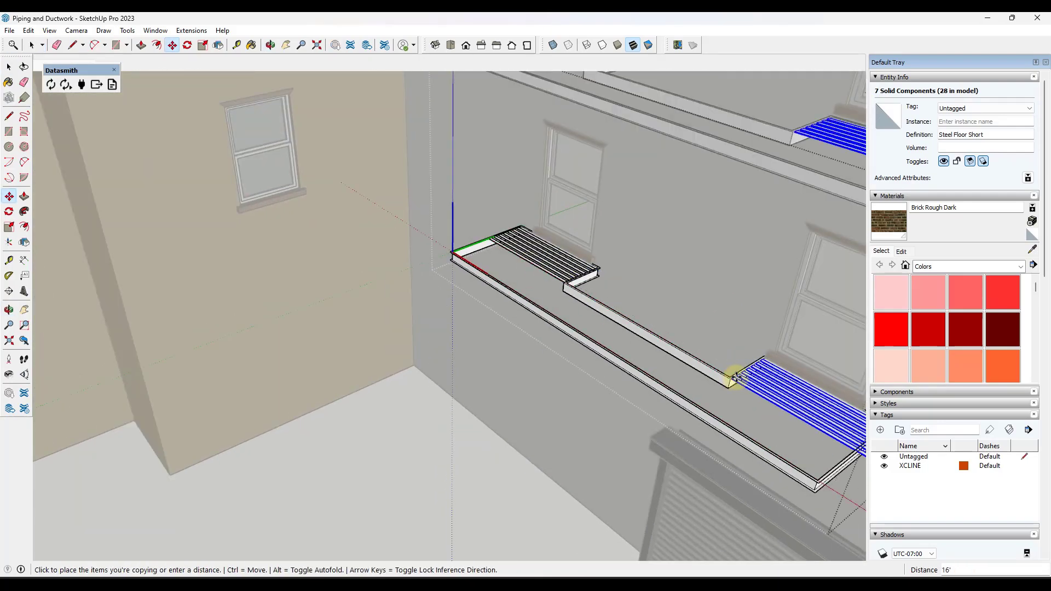
pyautogui.click(733, 378)
# Make the seven copied slats on the far landing unique from the original Steel Floor Short component.
pyautogui.scroll(-2, 734, 378)
pyautogui.scroll(6, 736, 372)
pyautogui.press('space')
pyautogui.moveTo(661, 357); pyautogui.dragTo(627, 340, button='middle')
pyautogui.rightClick(626, 324)
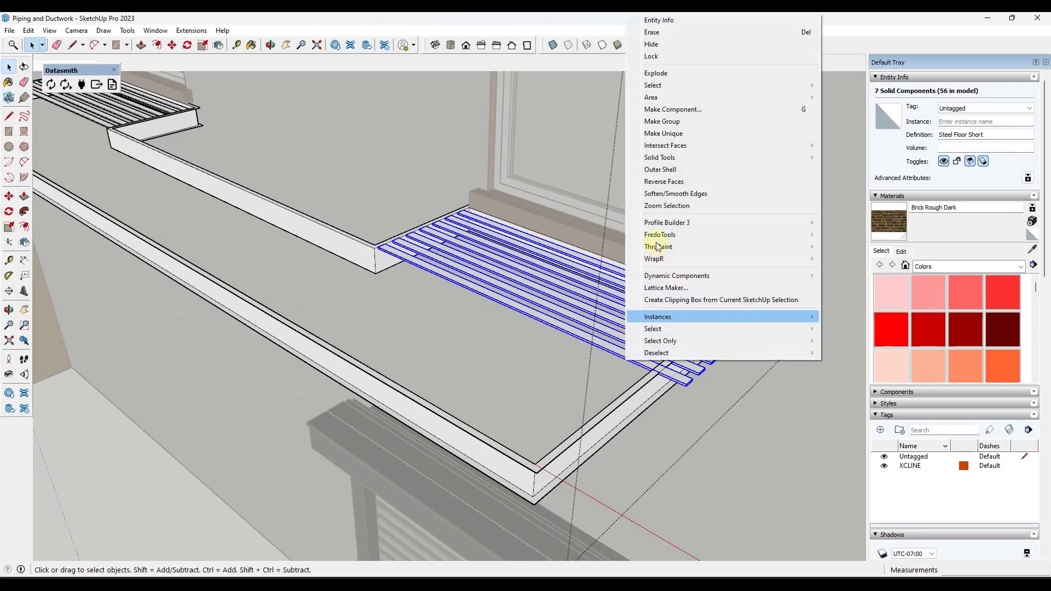
pyautogui.click(691, 134)
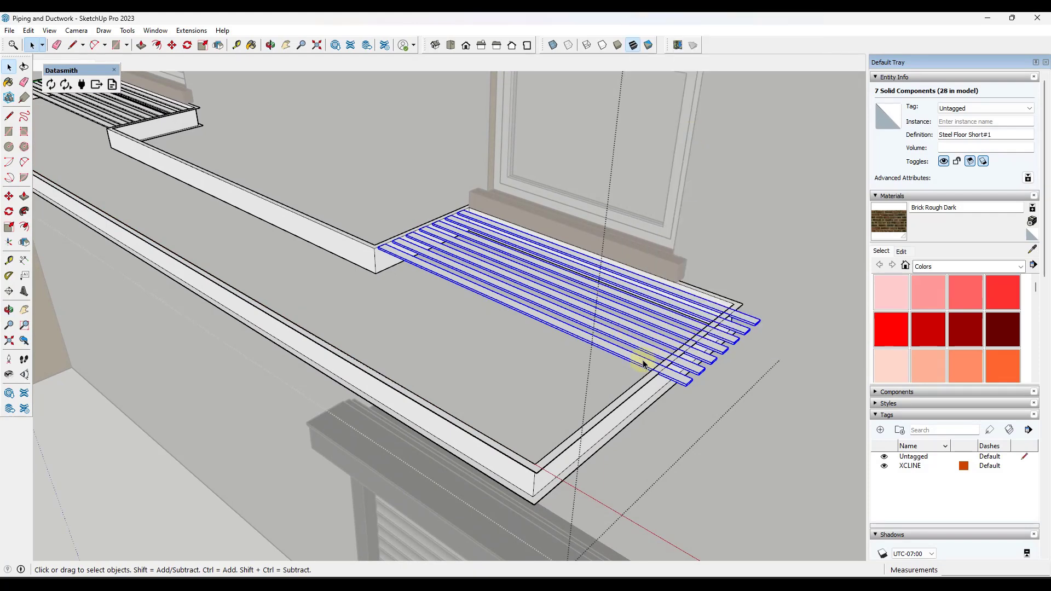
# Shorten the unique slats on the far window landing so that they end at the end channel of the frame.
pyautogui.scroll(3, 640, 363)
pyautogui.scroll(4, 688, 377)
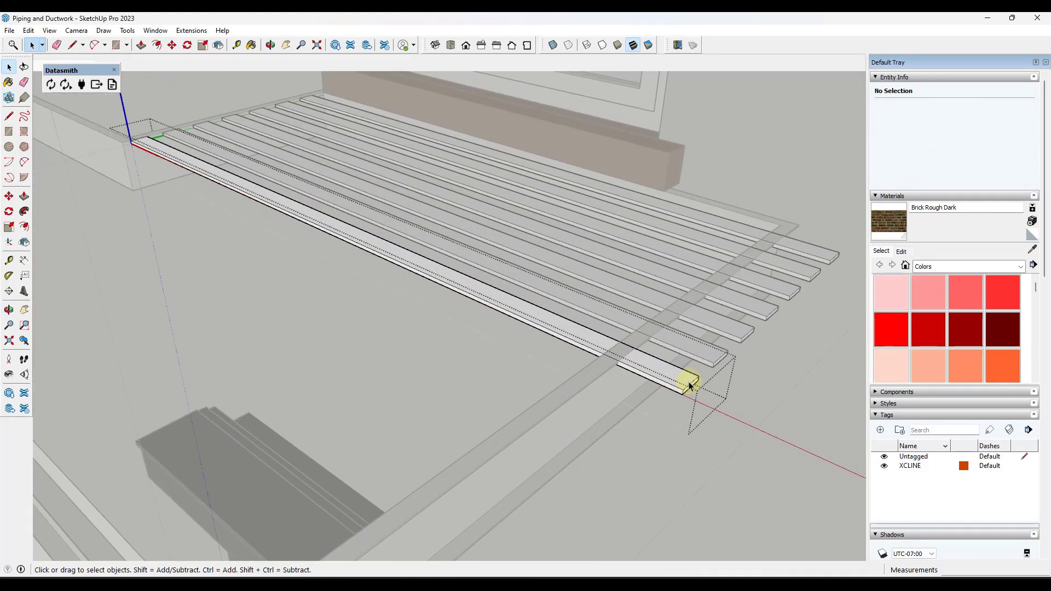
pyautogui.press('p')
pyautogui.click(691, 391)
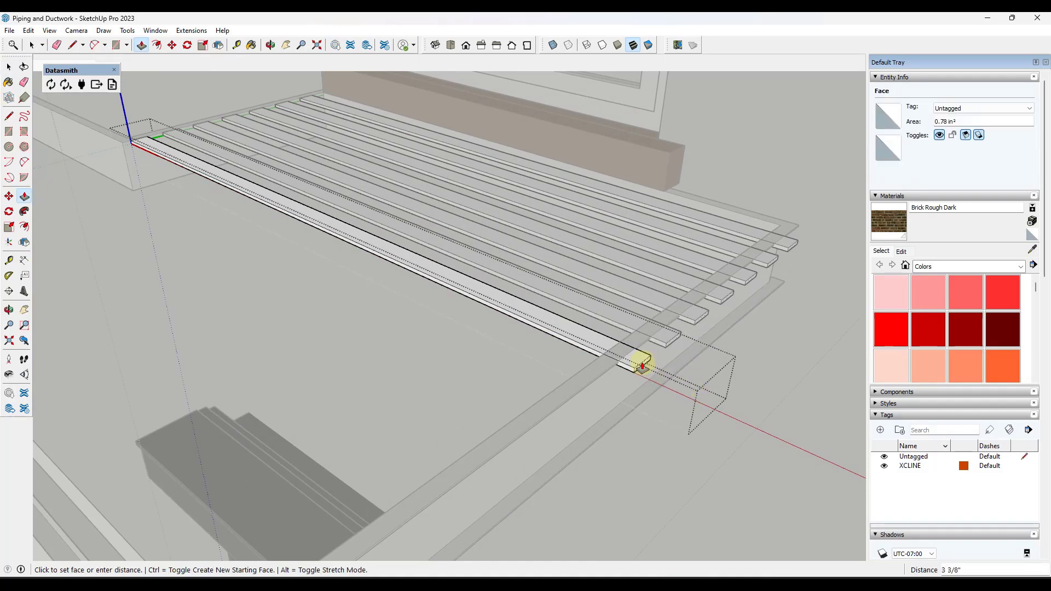
pyautogui.click(599, 362)
pyautogui.press('space')
pyautogui.scroll(-8, 669, 383)
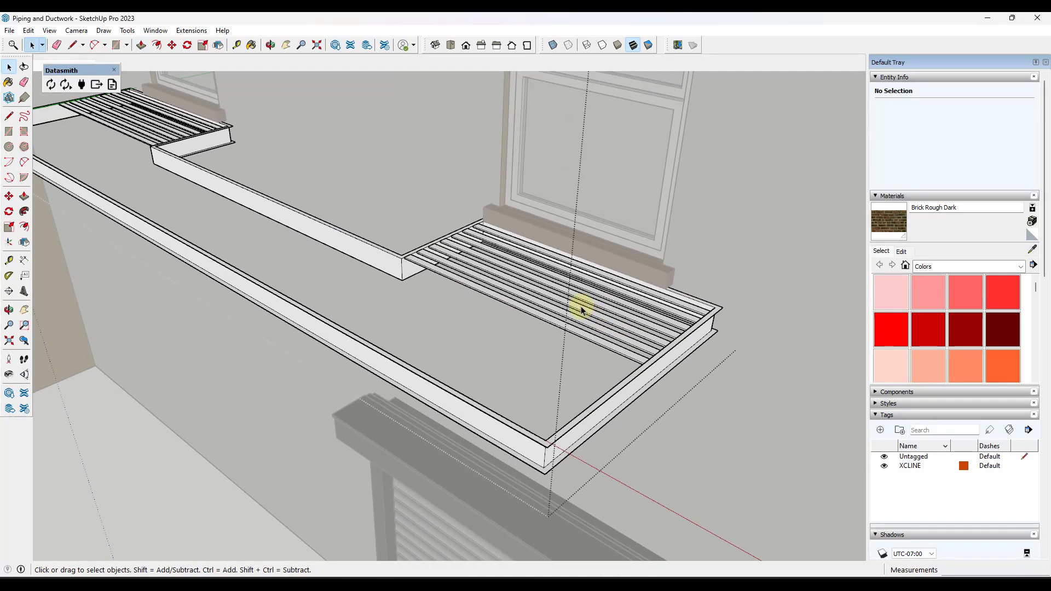
# Copy the outermost Steel Floor Short slat one slat spacing further along the end channel, clear of the landing's inner corner.
pyautogui.scroll(5, 165, 149)
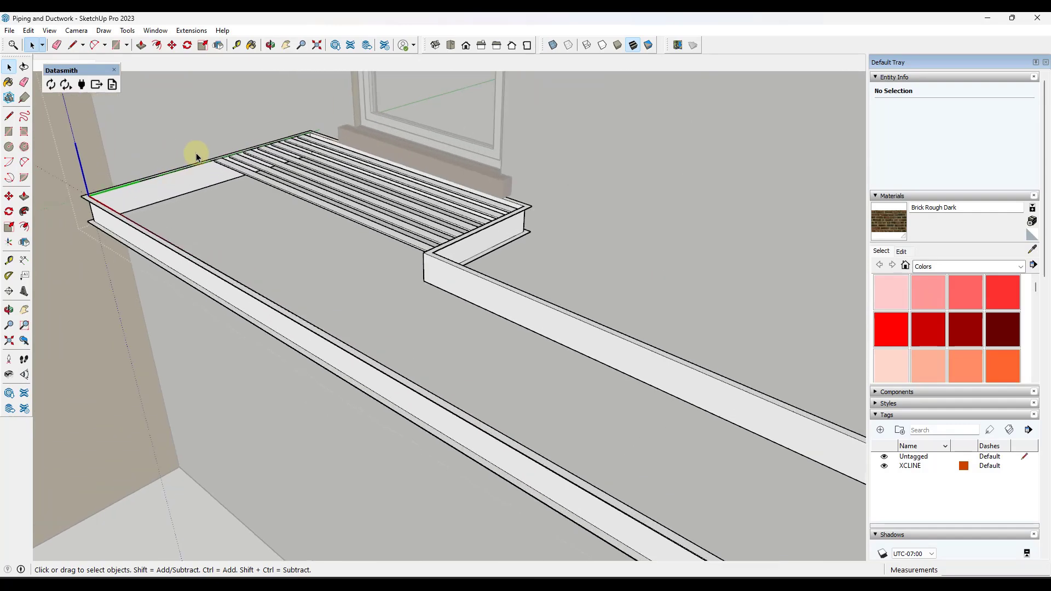
pyautogui.click(236, 169)
pyautogui.scroll(5, 228, 159)
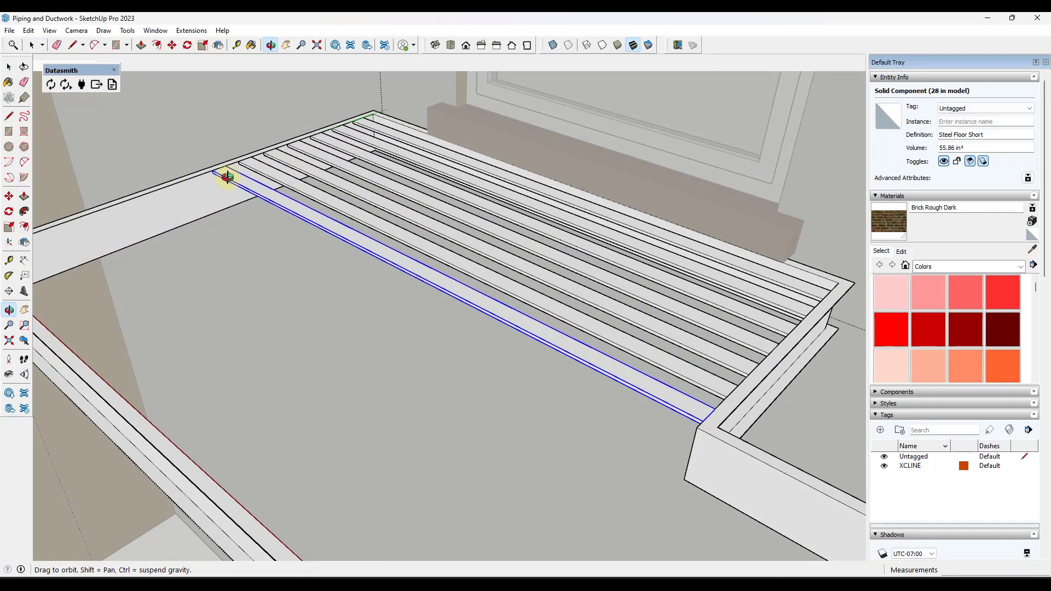
pyautogui.press('m')
pyautogui.click(225, 161)
pyautogui.press('ctrl')
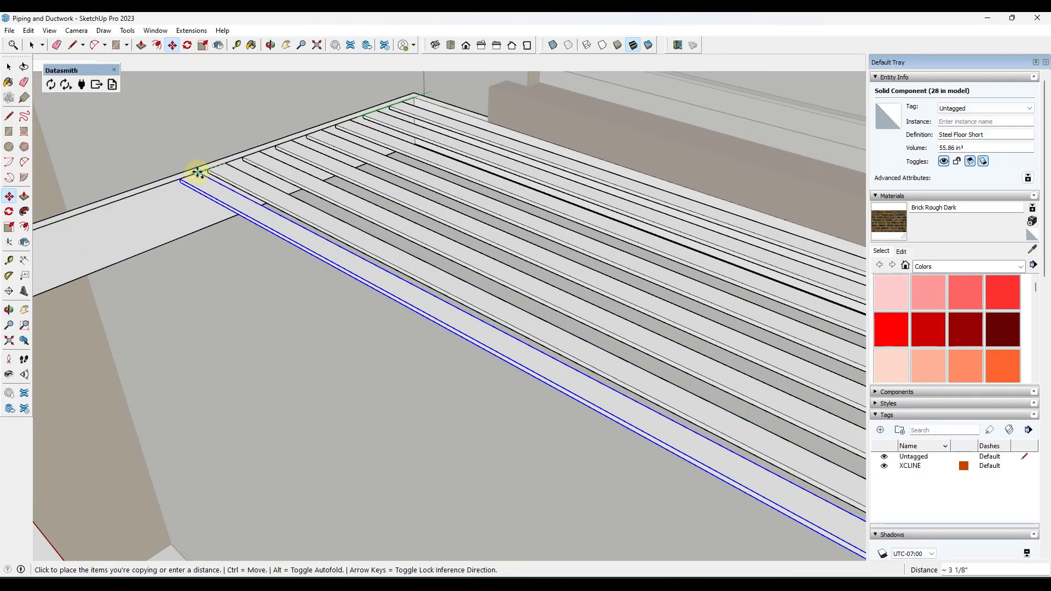
pyautogui.click(185, 177)
pyautogui.press('space')
pyautogui.scroll(-4, 177, 170)
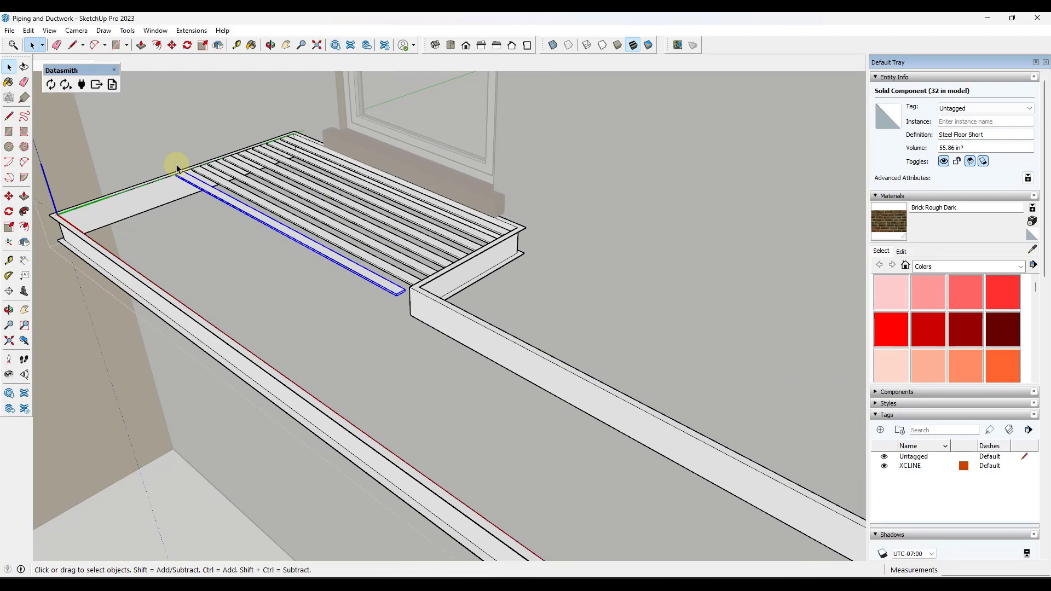
# Make the copied slat unique and extend it along the walkway to the platform's far end channel.
pyautogui.scroll(-2, 384, 291)
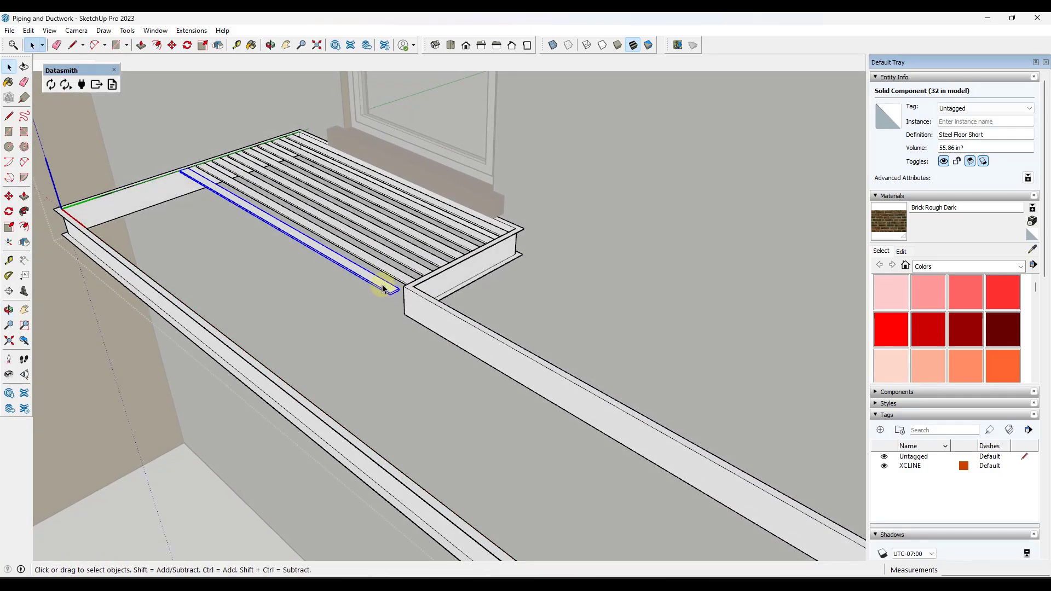
pyautogui.rightClick(384, 289)
pyautogui.click(371, 337)
pyautogui.doubleClick(383, 285)
pyautogui.press('p')
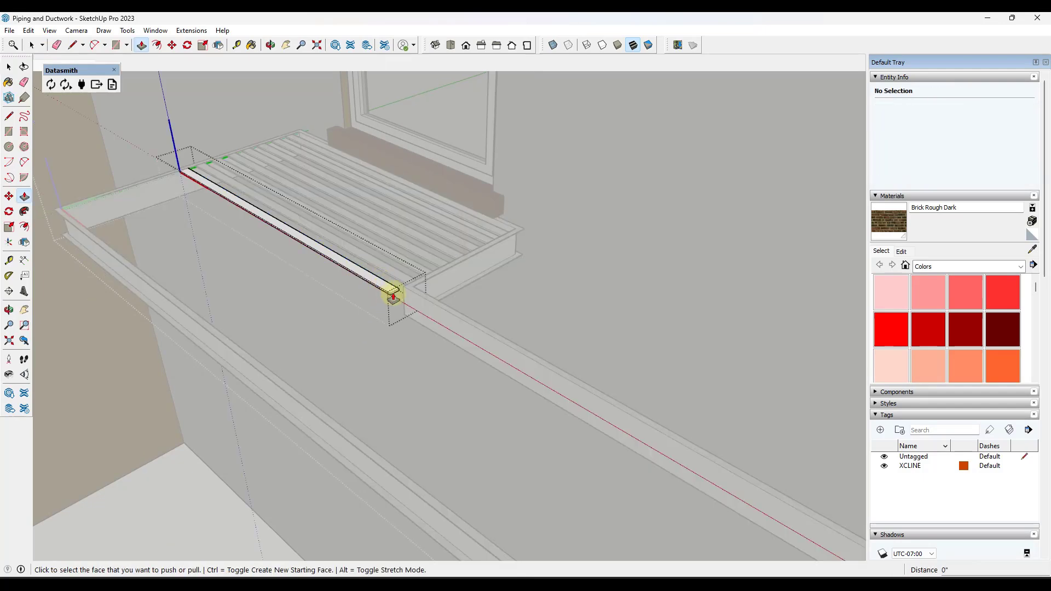
pyautogui.click(393, 294)
pyautogui.scroll(-5, 453, 318)
pyautogui.keyDown('shift'); pyautogui.moveTo(659, 458); pyautogui.dragTo(396, 341, button='middle'); pyautogui.keyUp('shift')
pyautogui.click(502, 407)
pyautogui.press('space')
pyautogui.click(319, 267)
pyautogui.scroll(-2, 319, 267)
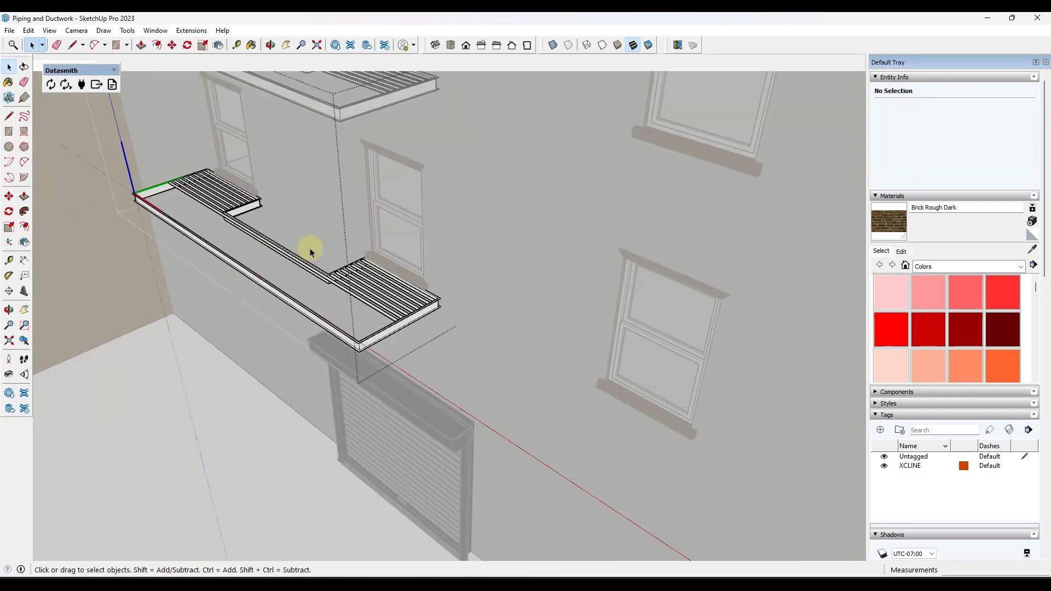
# Copy the full-length slat one spacing towards the outer channel and multiply it by 6 to fill the walkway.
pyautogui.click(320, 267)
pyautogui.scroll(5, 319, 267)
pyautogui.press('m')
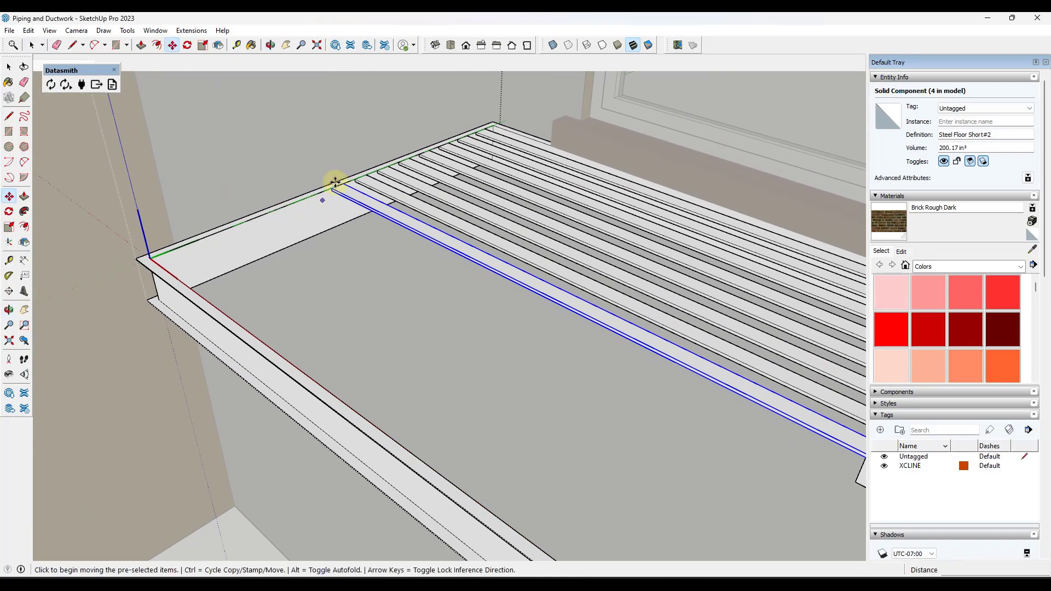
pyautogui.press('ctrl')
pyautogui.click(344, 183)
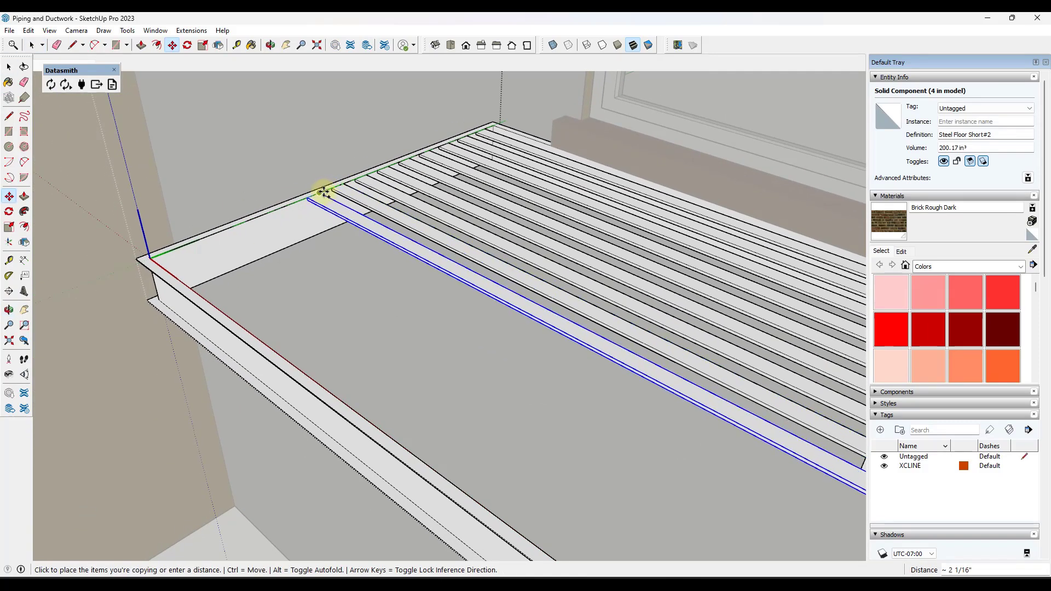
pyautogui.click(321, 193)
pyautogui.scroll(-5, 305, 183)
pyautogui.write('*5')
pyautogui.press('Return')
pyautogui.write('*6')
pyautogui.press('Return')
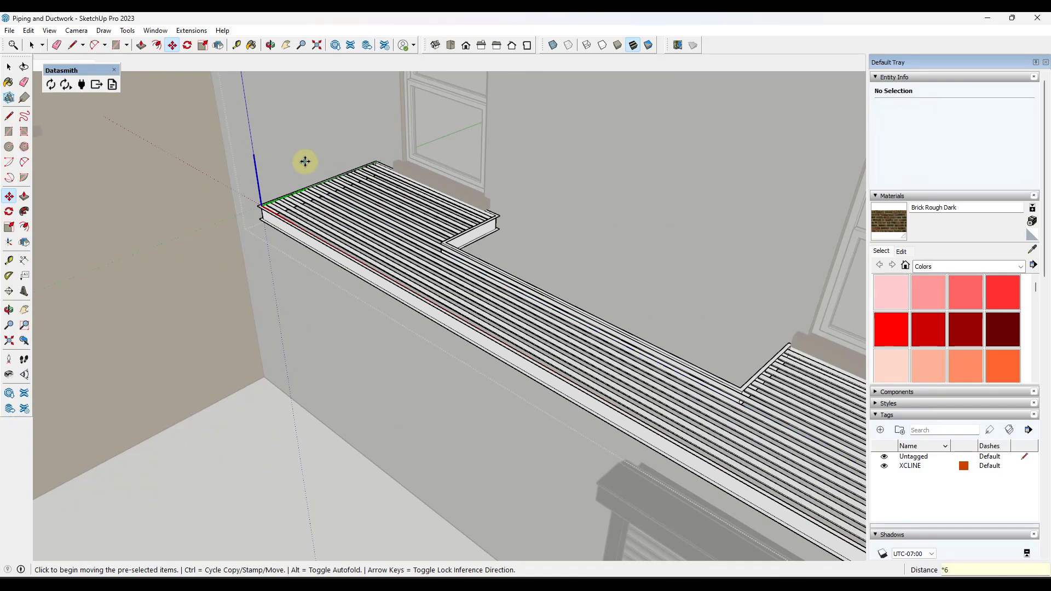
pyautogui.press('space')
# From underneath, draw a line along the lower edge of the first window landing's wall-side channel.
pyautogui.scroll(-4, 307, 166)
pyautogui.moveTo(433, 258); pyautogui.dragTo(461, 210, button='middle')
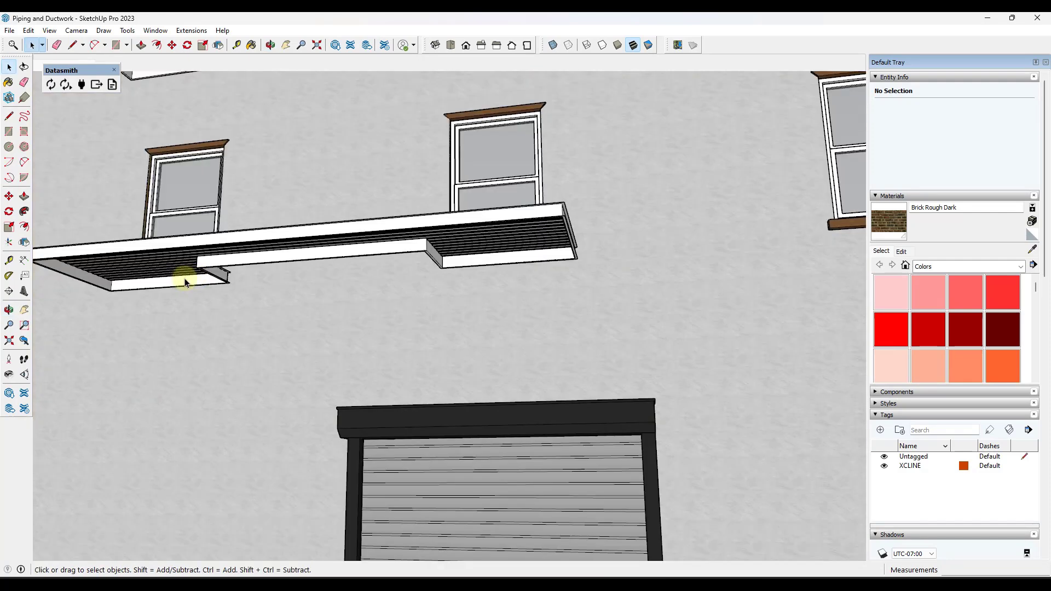
pyautogui.keyDown('shift'); pyautogui.moveTo(188, 282); pyautogui.dragTo(452, 301, button='middle'); pyautogui.keyUp('shift')
pyautogui.scroll(5, 339, 291)
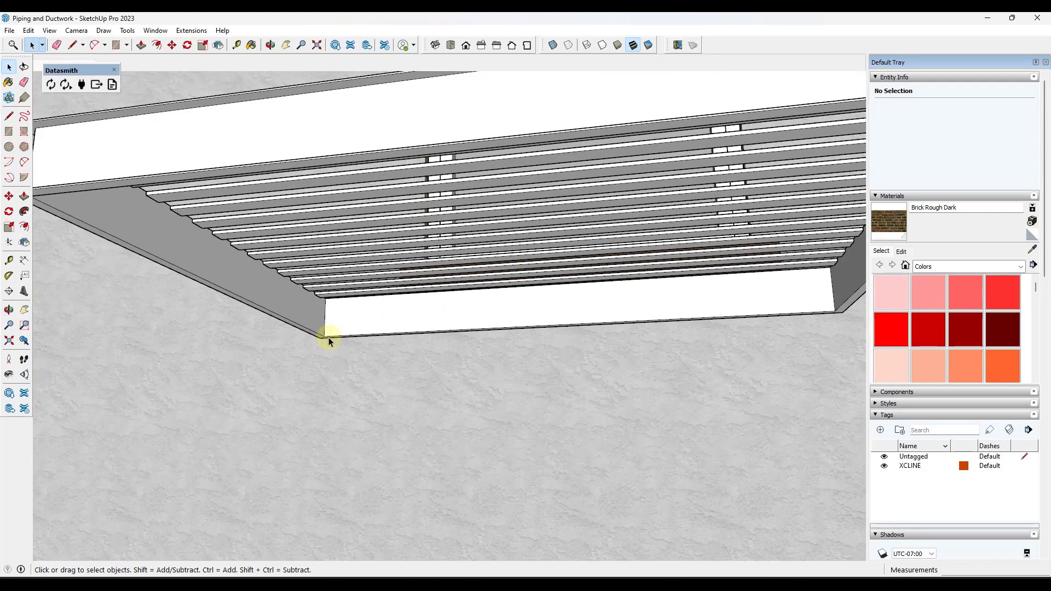
pyautogui.scroll(-1, 328, 336)
pyautogui.press('l')
pyautogui.click(325, 337)
pyautogui.click(737, 316)
pyautogui.press('space')
# Divide the line along the landing's wall-side channel into 3 equal segments.
pyautogui.click(721, 322)
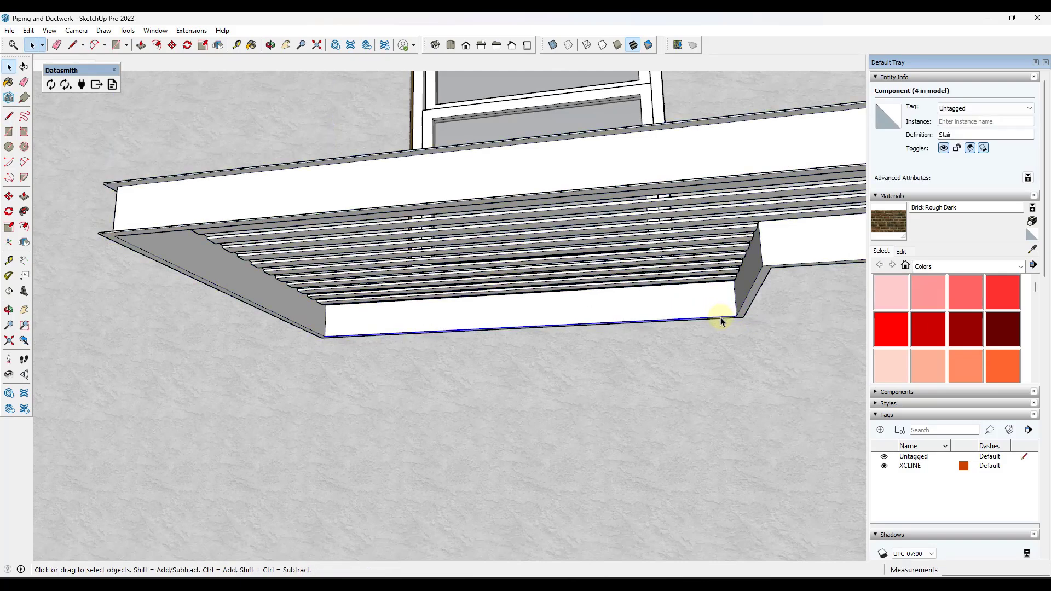
pyautogui.rightClick(722, 322)
pyautogui.click(750, 391)
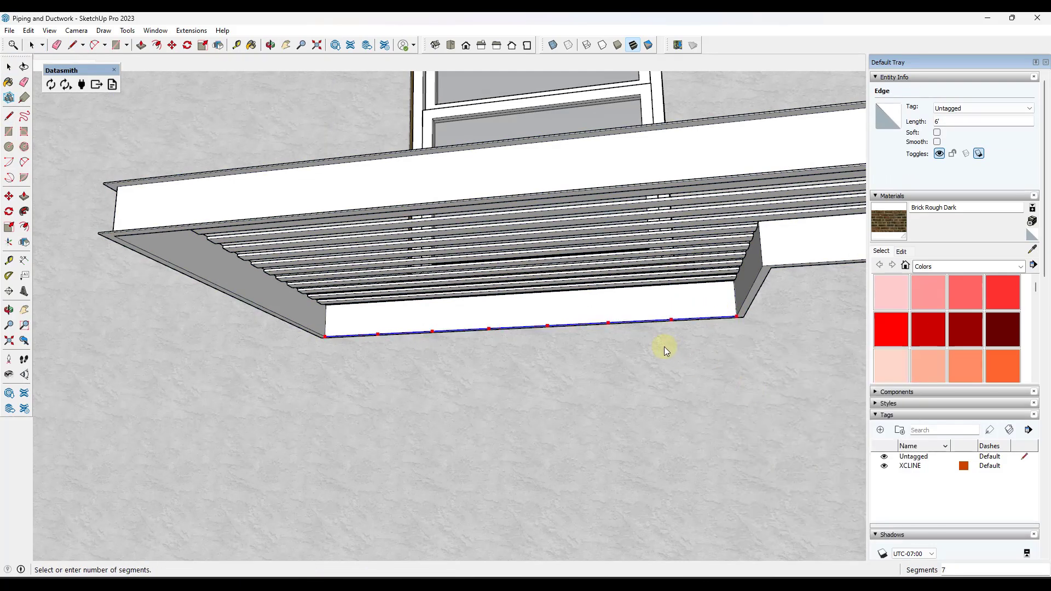
pyautogui.click(606, 331)
# Draw the support profile at a division point on the wall-side channel and make it a component named Short Support.
pyautogui.press('l')
pyautogui.click(589, 324)
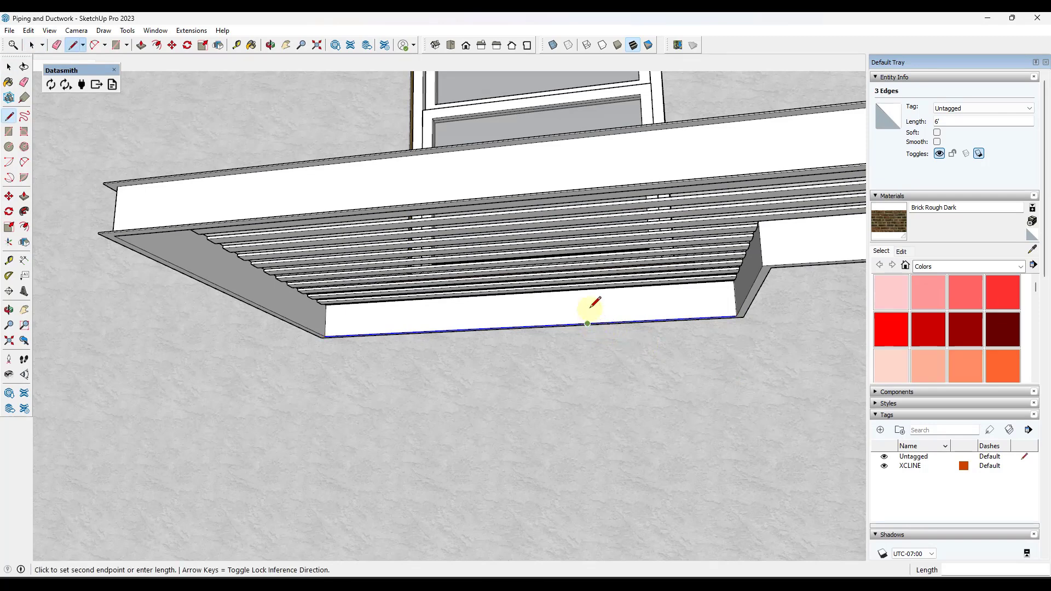
pyautogui.scroll(5, 587, 287)
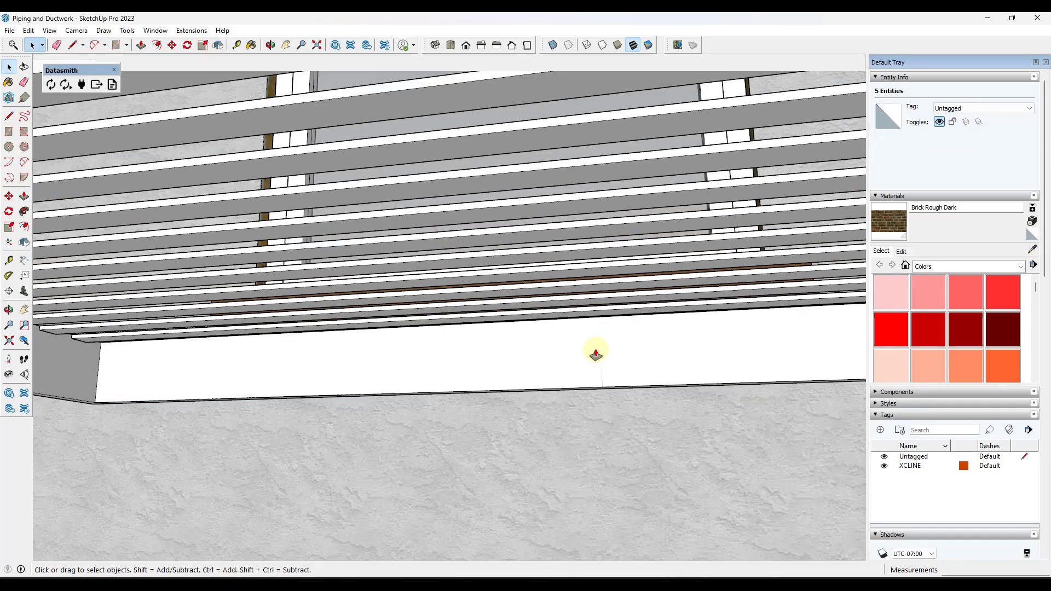
pyautogui.scroll(5, 596, 354)
pyautogui.rightClick(597, 353)
pyautogui.click(643, 128)
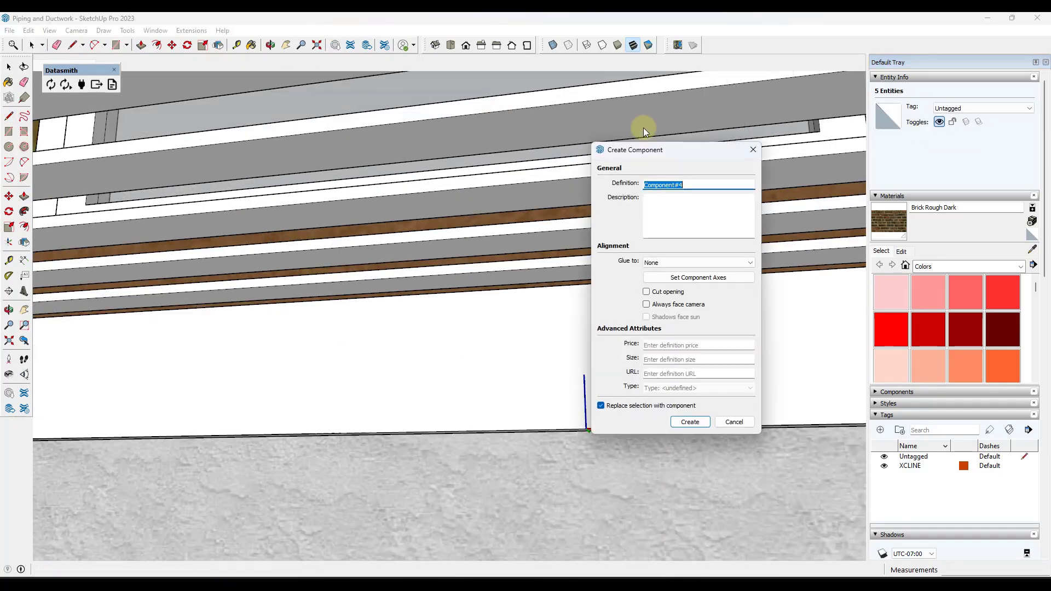
pyautogui.press('Return')
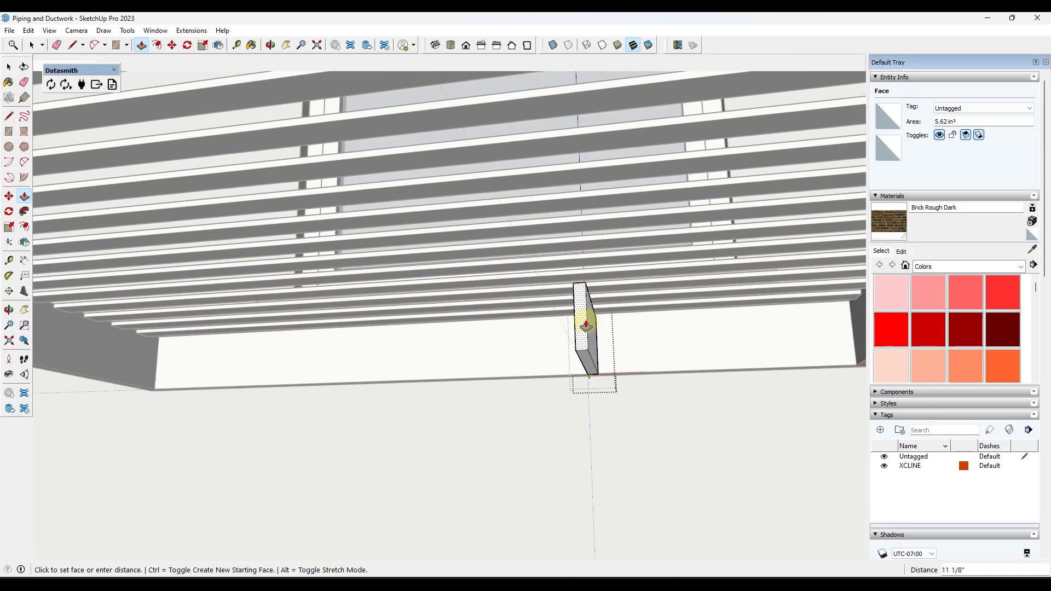
# Extrude the Short Support profile under the slats to the platform's outer channel.
pyautogui.scroll(-3, 586, 324)
pyautogui.scroll(1, 123, 279)
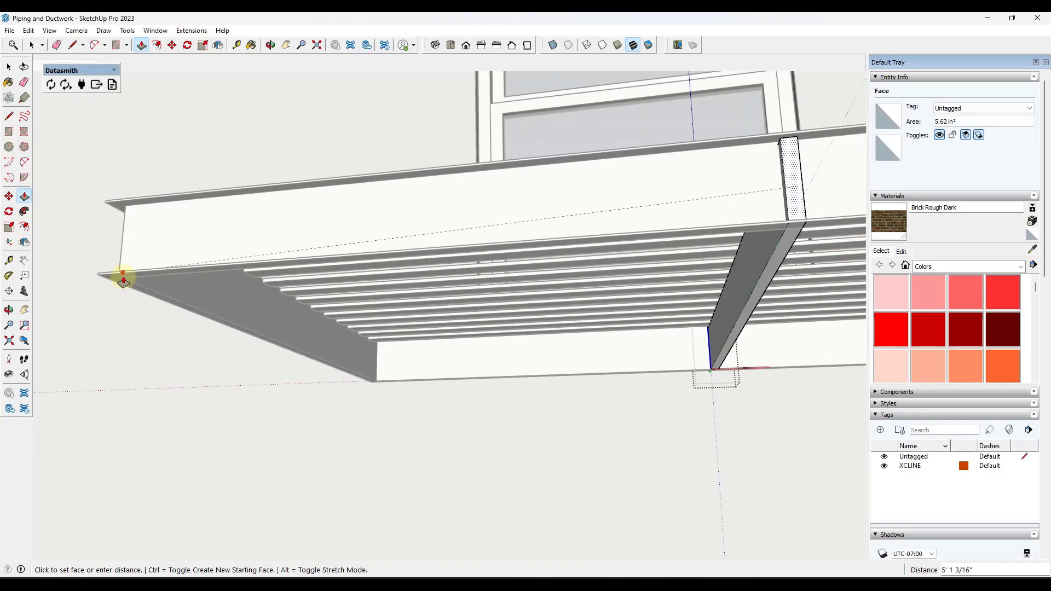
pyautogui.press('Escape')
pyautogui.press('space')
# Copy the Short Support to the other division point under the same landing.
pyautogui.click(720, 372)
pyautogui.scroll(5, 720, 373)
pyautogui.press('m')
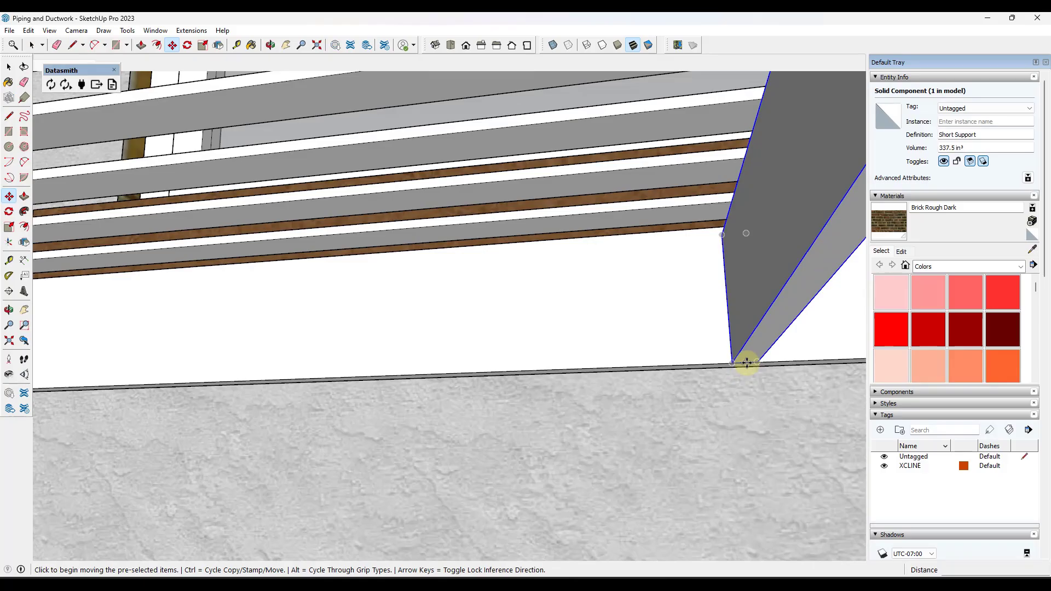
pyautogui.click(746, 363)
pyautogui.press('ctrl')
pyautogui.scroll(-3, 745, 363)
pyautogui.click(520, 371)
pyautogui.scroll(-3, 520, 370)
# Copy the two Short Supports to the matching positions under the other window landing.
pyautogui.moveTo(563, 364); pyautogui.dragTo(451, 345, button='middle')
pyautogui.scroll(2, 307, 265)
pyautogui.scroll(-4, 308, 265)
pyautogui.scroll(-2, 450, 345)
pyautogui.scroll(4, 550, 357)
pyautogui.press('l')
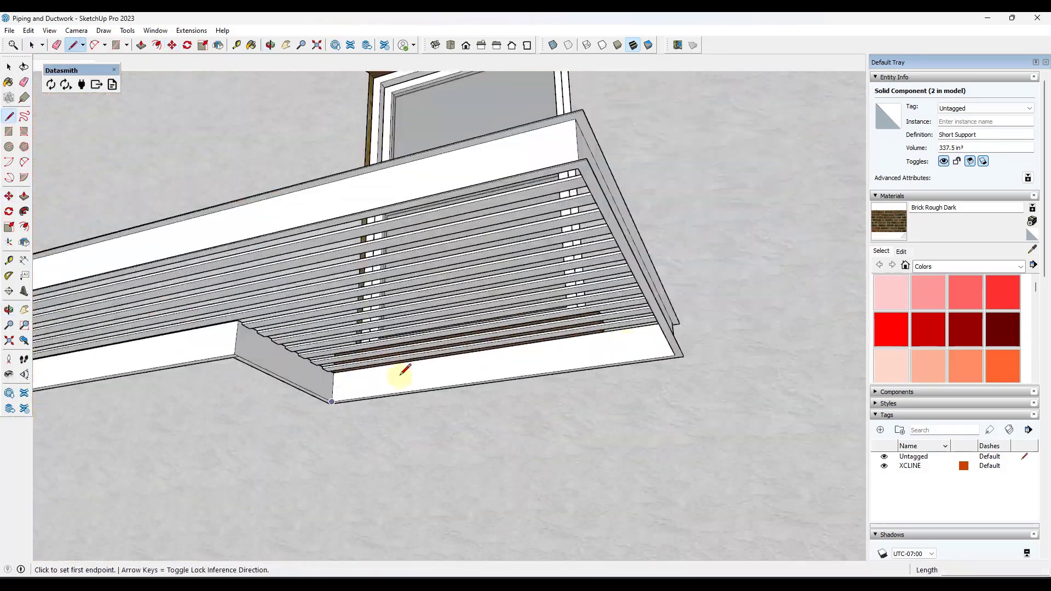
pyautogui.press('space')
pyautogui.click(298, 372)
pyautogui.scroll(5, 324, 402)
pyautogui.press('m')
pyautogui.click(368, 387)
pyautogui.press('ctrl')
pyautogui.click(658, 347)
# Copy a Short Support from the far landing to the corner where the walkway's inner channel meets the landing.
pyautogui.press('m')
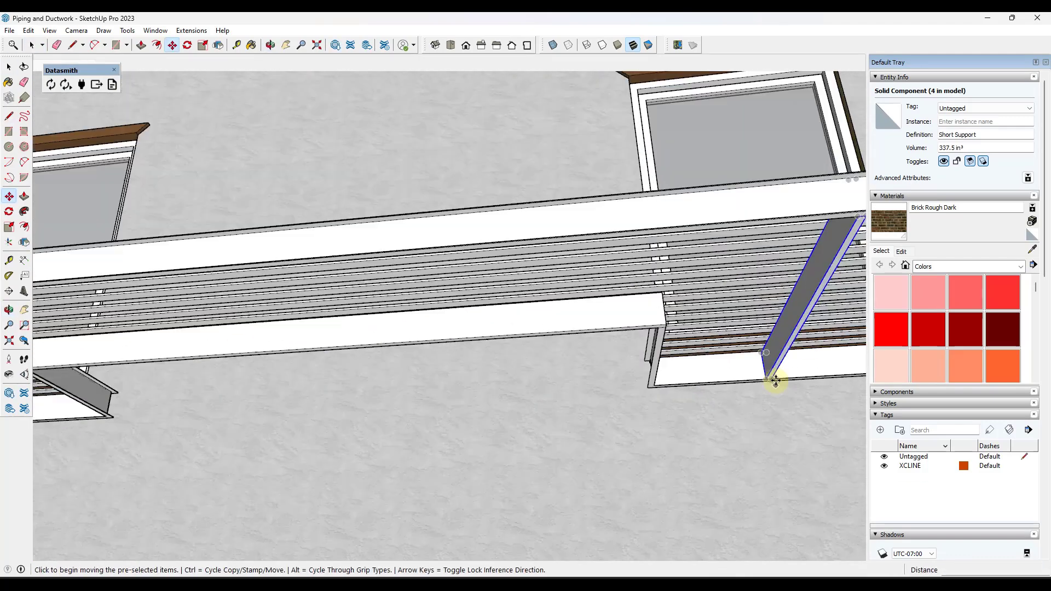
pyautogui.scroll(1, 776, 381)
pyautogui.click(776, 381)
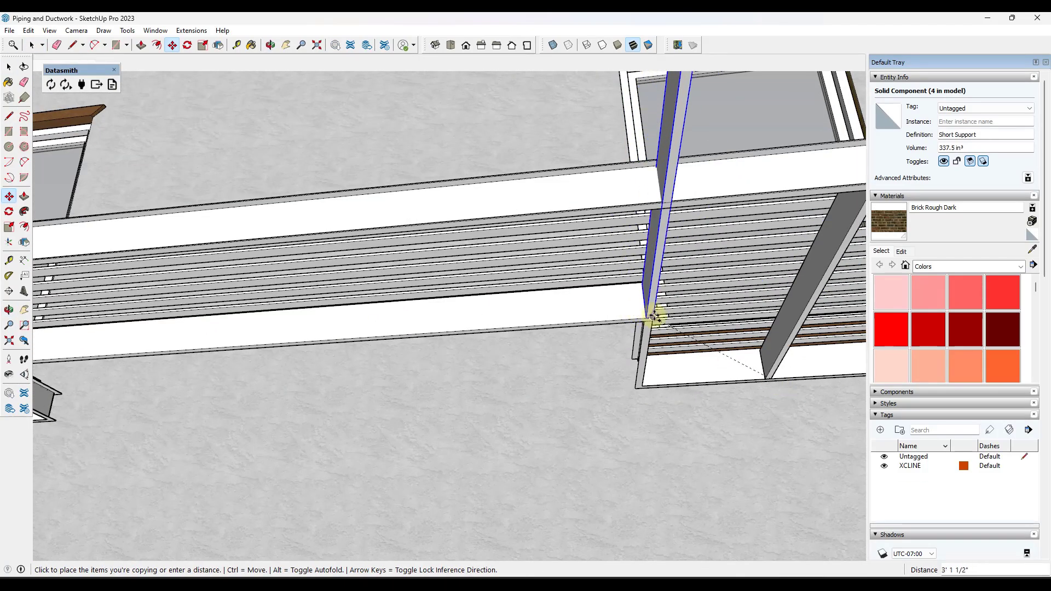
pyautogui.click(653, 309)
# Make the walkway support unique and shorten it to fit between the inner and outer channels.
pyautogui.press('space')
pyautogui.rightClick(652, 304)
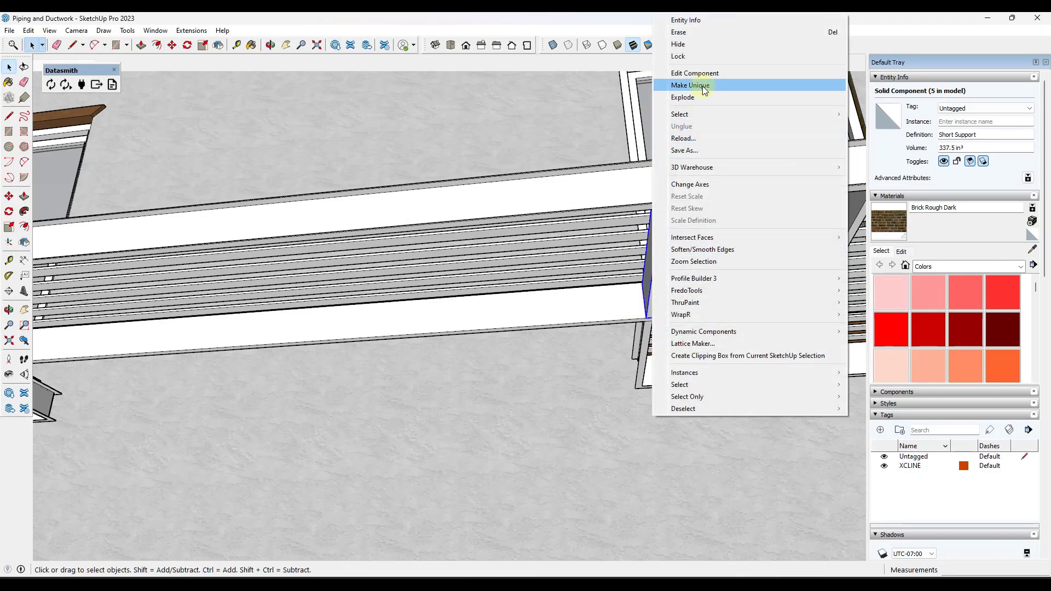
pyautogui.press('Escape')
pyautogui.scroll(-3, 661, 226)
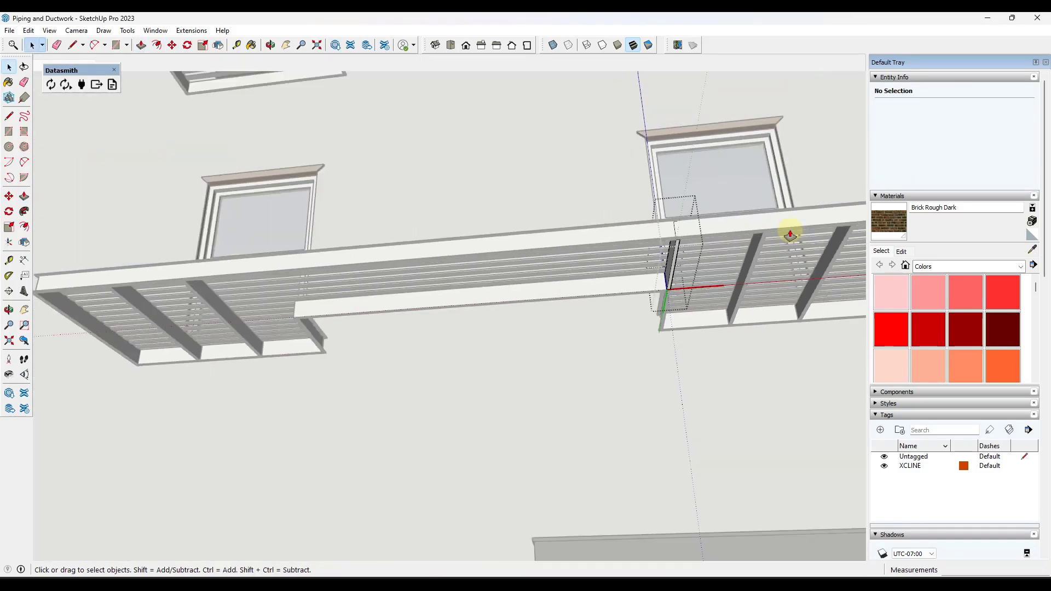
pyautogui.scroll(3, 669, 277)
# Copy the walkway support to the opposite corner of the inner channel and divide the distance into 4 equal spacings.
pyautogui.click(669, 278)
pyautogui.press('m')
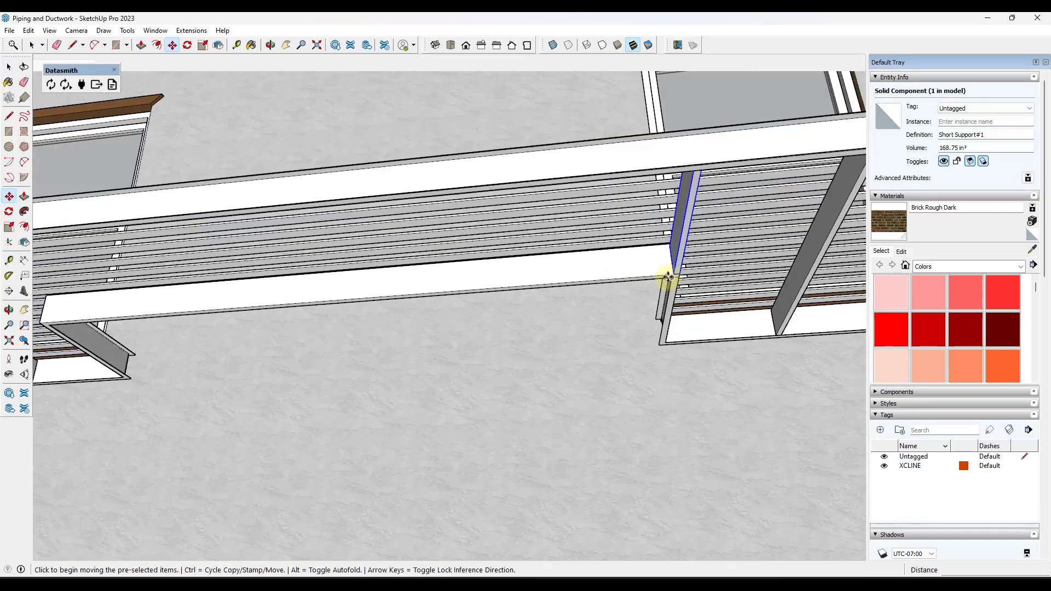
pyautogui.click(671, 274)
pyautogui.press('ctrl')
pyautogui.scroll(-3, 668, 275)
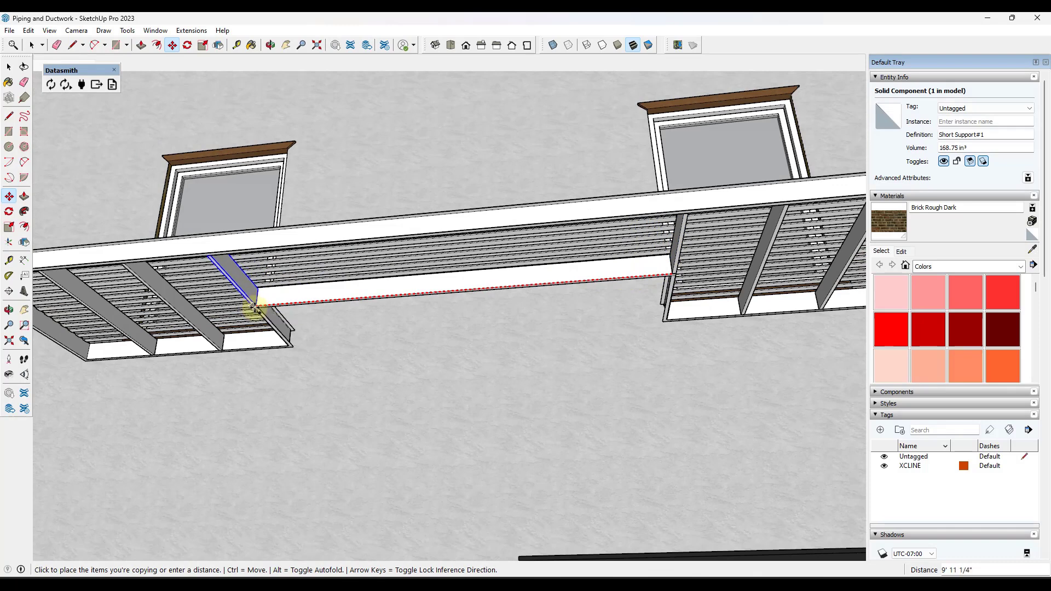
pyautogui.click(253, 306)
pyautogui.write('/3')
pyautogui.press('Return')
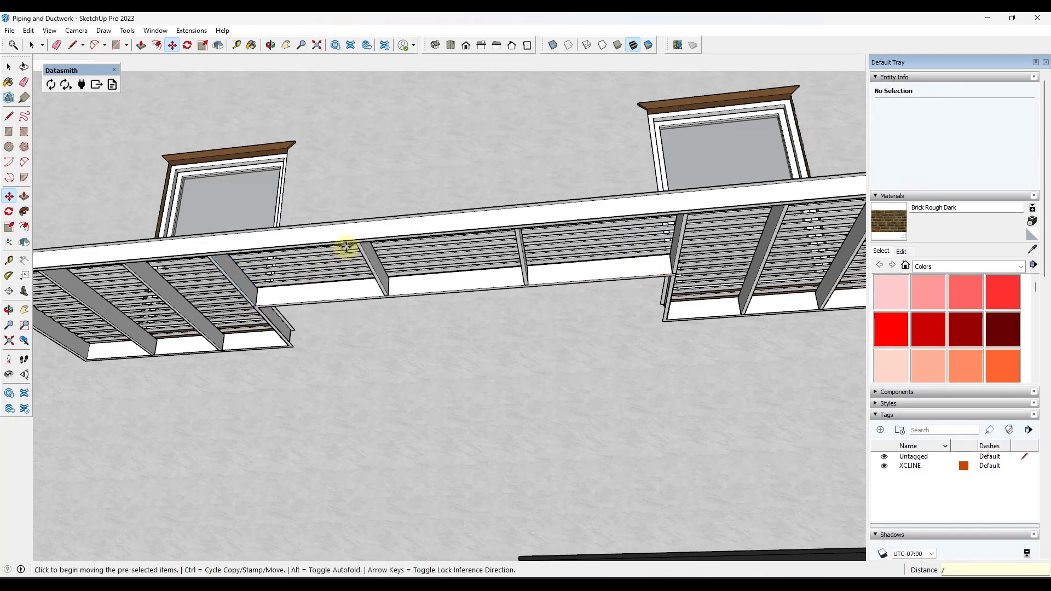
pyautogui.write('/4')
pyautogui.press('Return')
pyautogui.press('space')
# Try to unhide the hidden objects while a support component is open for editing.
pyautogui.moveTo(327, 291); pyautogui.dragTo(488, 350, button='middle')
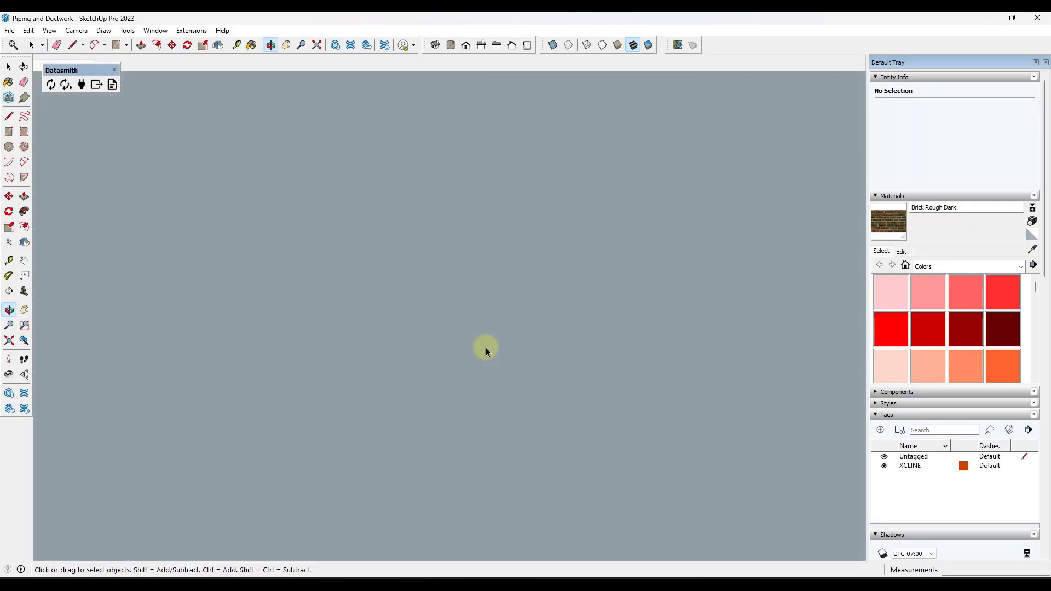
pyautogui.scroll(-4, 345, 280)
pyautogui.keyDown('shift'); pyautogui.moveTo(265, 401); pyautogui.dragTo(641, 303, button='middle'); pyautogui.keyUp('shift')
pyautogui.scroll(2, 551, 244)
pyautogui.click(31, 31)
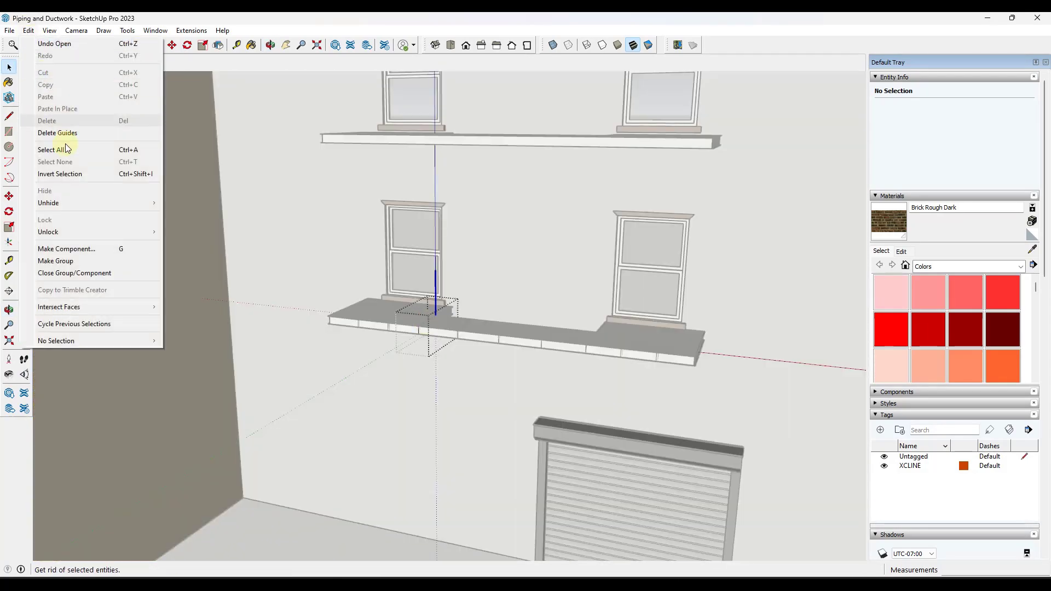
pyautogui.moveTo(61, 203)
pyautogui.click(198, 227)
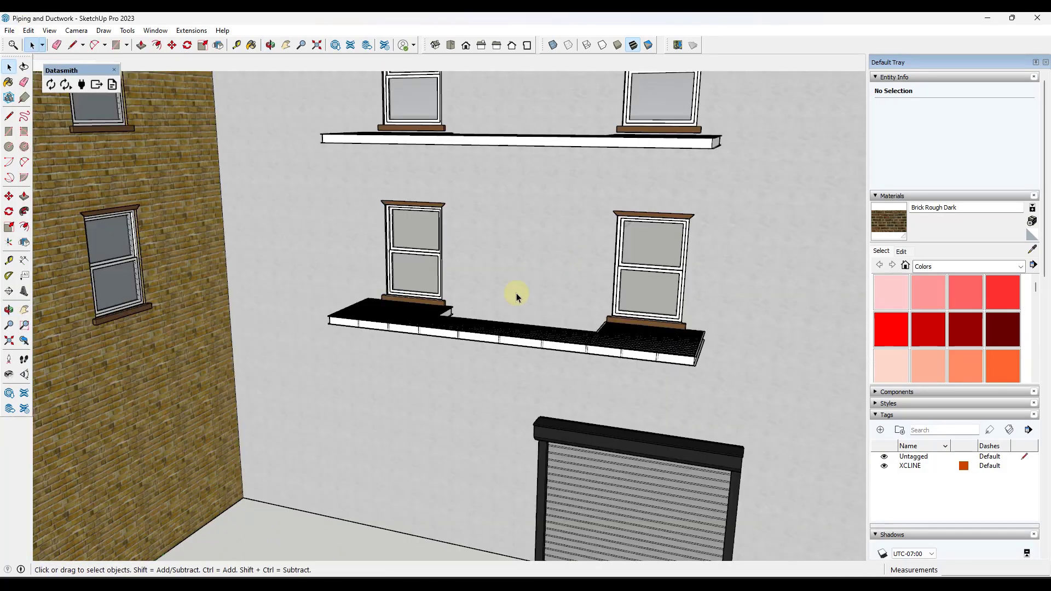
# Open the Stair component for editing, unhide all of its hidden objects, and close it again.
pyautogui.click(460, 335)
pyautogui.doubleClick(474, 336)
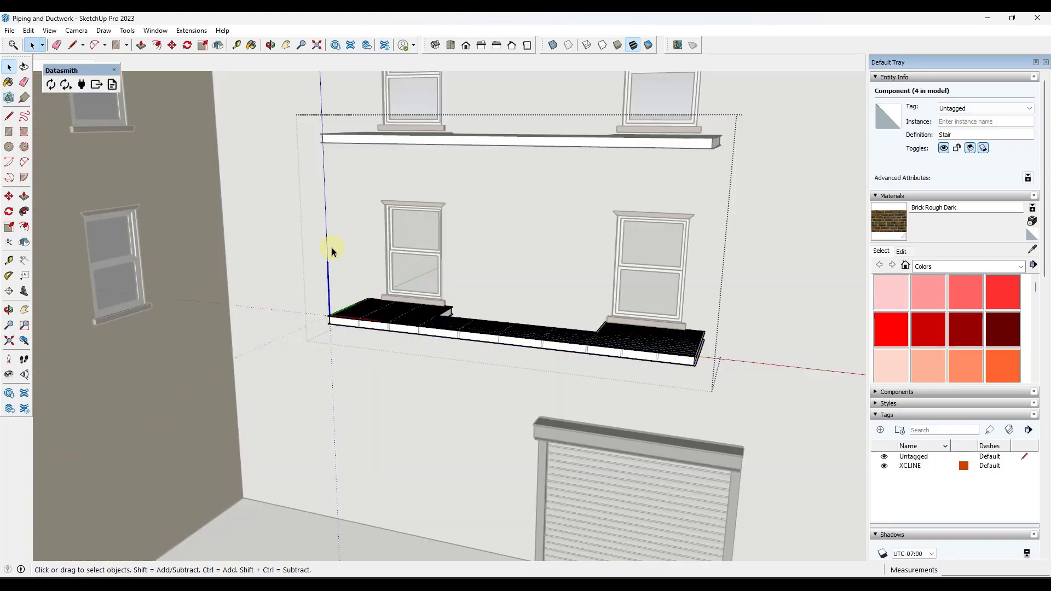
pyautogui.click(28, 30)
pyautogui.moveTo(100, 204)
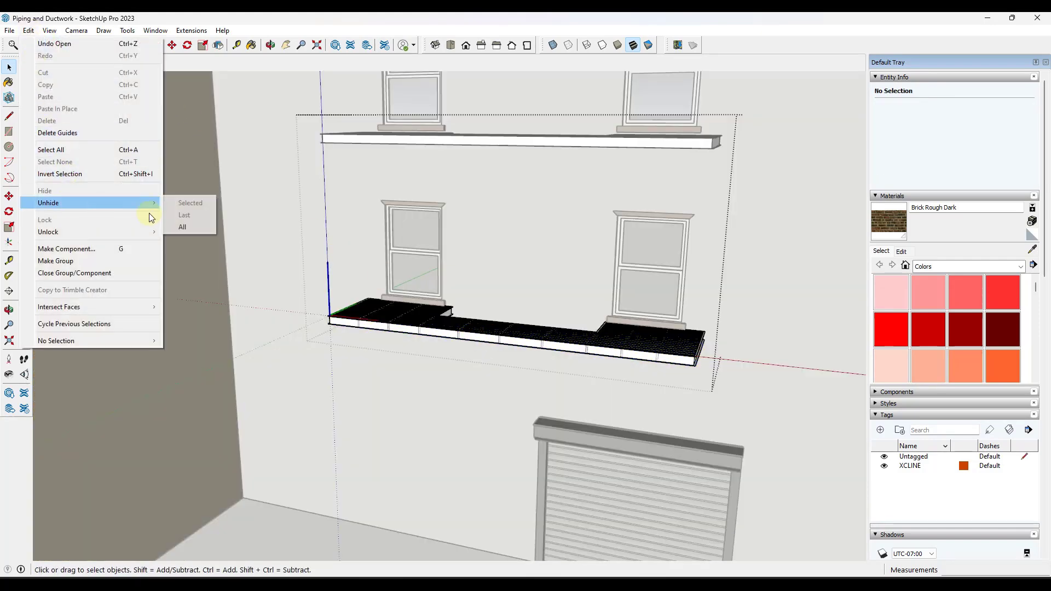
pyautogui.click(180, 227)
pyautogui.moveTo(582, 215); pyautogui.dragTo(765, 217, button='middle')
pyautogui.click(765, 217)
# Draw a vertical line 4' high from the corner of the platform frame where the near landing meets the wall.
pyautogui.moveTo(657, 210); pyautogui.dragTo(554, 265, button='middle')
pyautogui.scroll(-3, 655, 252)
pyautogui.scroll(3, 673, 263)
pyautogui.scroll(6, 697, 351)
pyautogui.scroll(-4, 706, 331)
pyautogui.scroll(4, 701, 326)
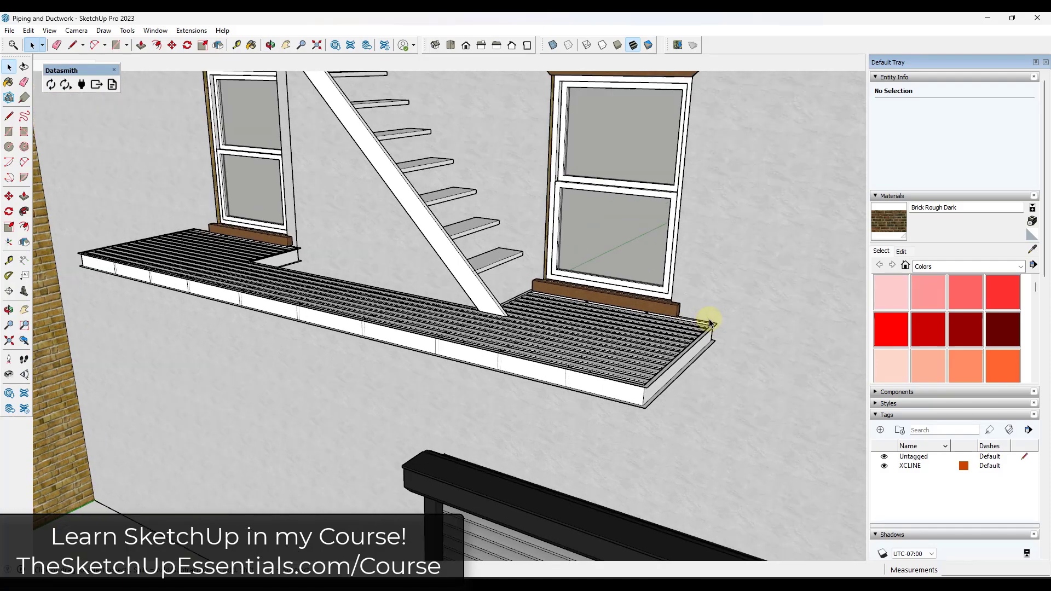
pyautogui.press('l')
pyautogui.scroll(2, 718, 316)
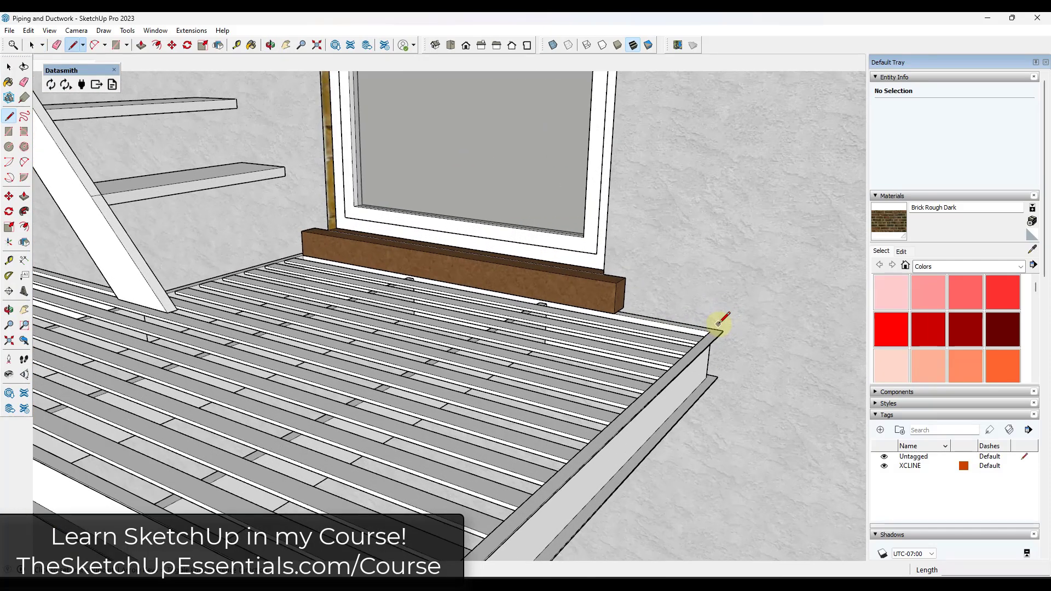
pyautogui.scroll(2, 716, 329)
pyautogui.scroll(3, 718, 333)
pyautogui.click(710, 331)
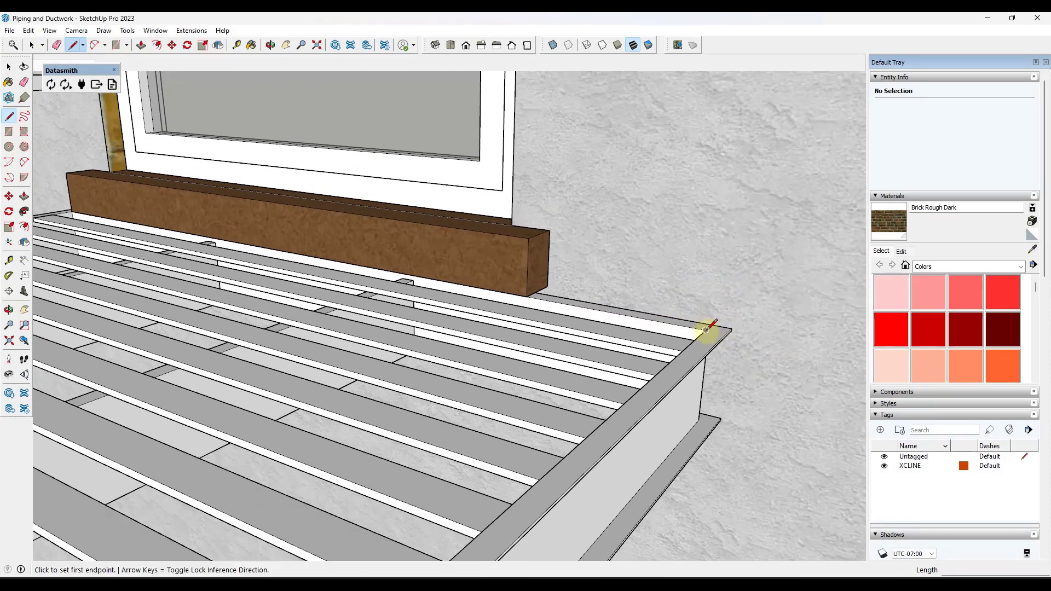
pyautogui.press('space')
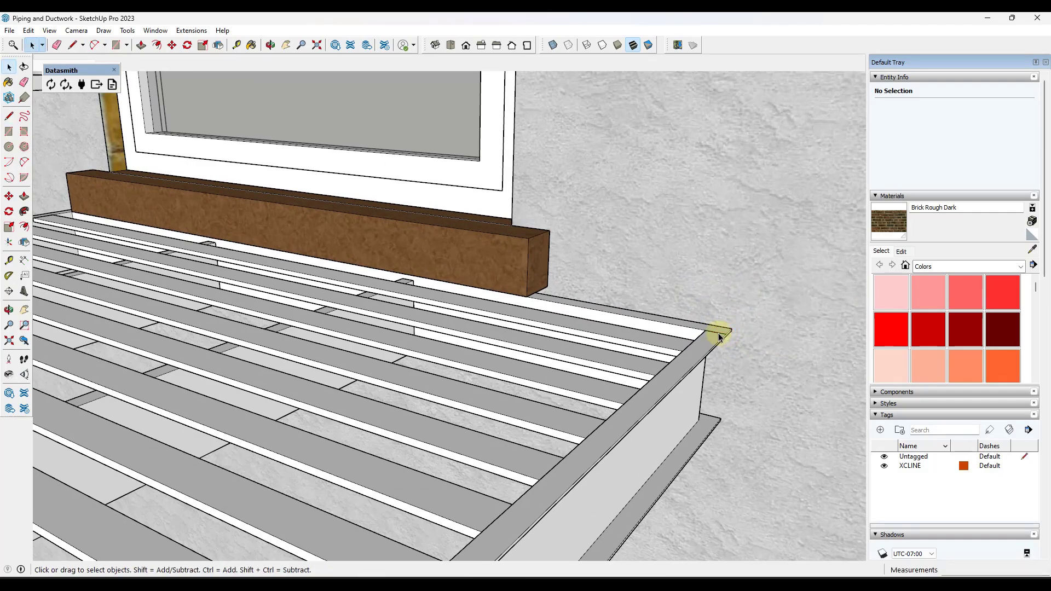
pyautogui.press('l')
pyautogui.click(715, 330)
pyautogui.scroll(-5, 716, 323)
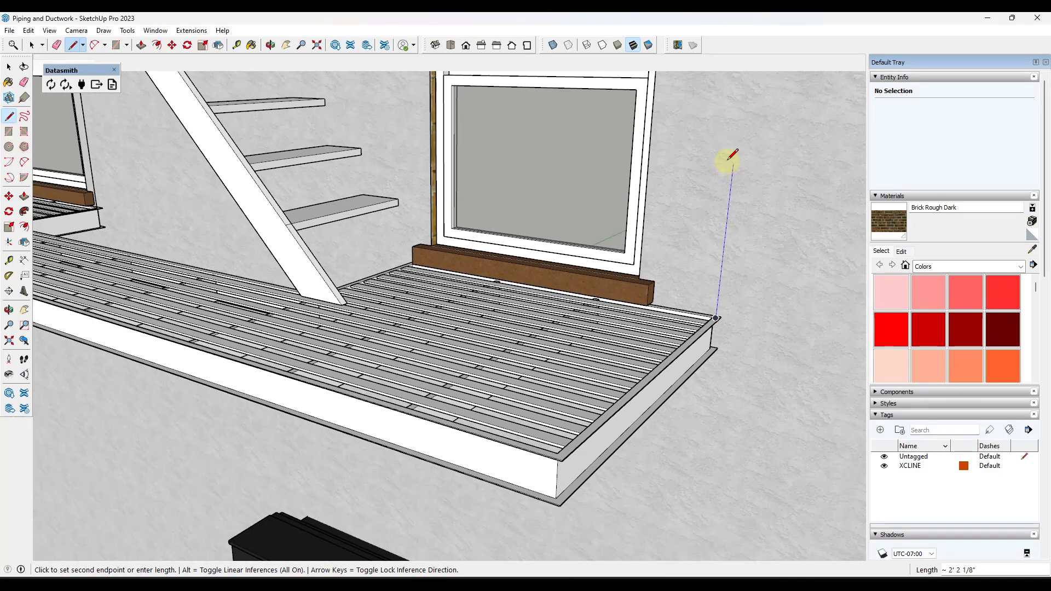
pyautogui.scroll(-5, 733, 155)
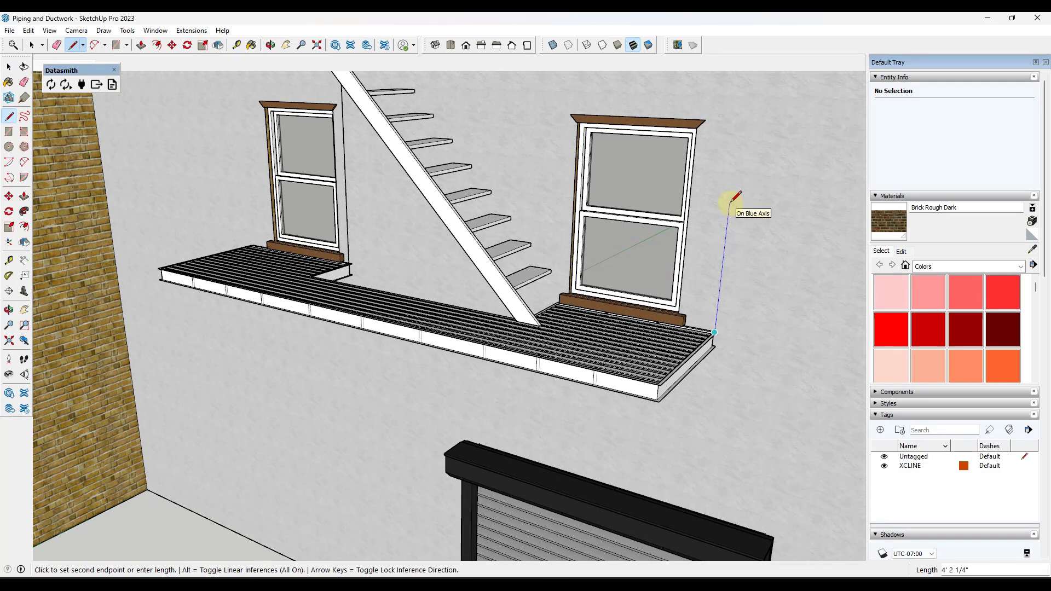
pyautogui.write("4'")
pyautogui.press('Return')
# Continue the line as a handrail path above the platform, following its near end, long front edge and far end back to the wall.
pyautogui.scroll(3, 729, 207)
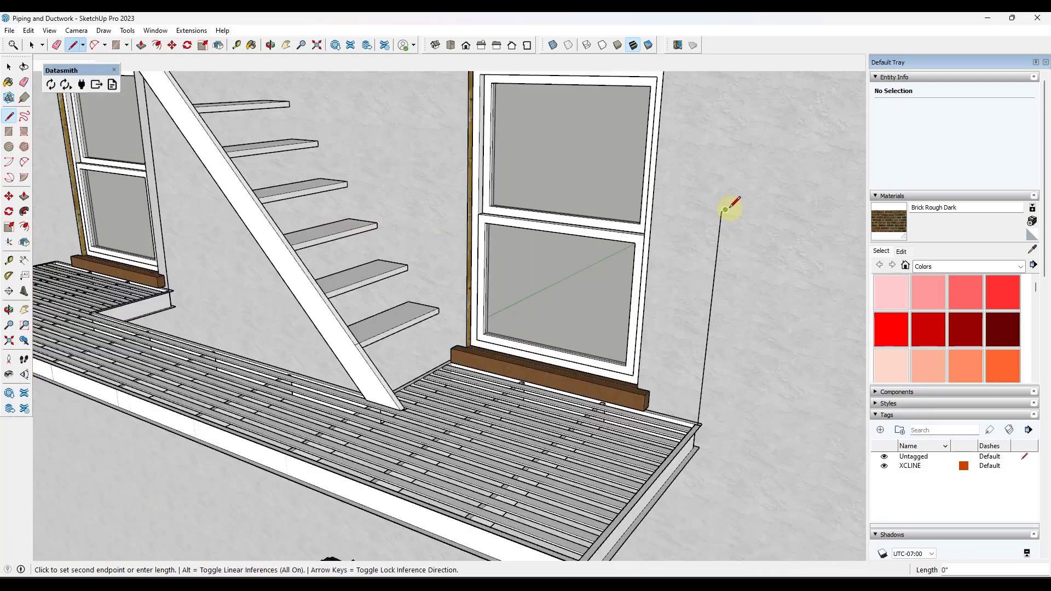
pyautogui.scroll(-1, 718, 214)
pyautogui.press('Left')
pyautogui.click(642, 415)
pyautogui.scroll(8, 716, 223)
pyautogui.press('Right')
pyautogui.scroll(-10, 509, 330)
pyautogui.click(522, 265)
# Draw a circle profile at the wall end of the handrail path and sweep it along the path with Follow Me.
pyautogui.press('c')
pyautogui.scroll(10, 761, 248)
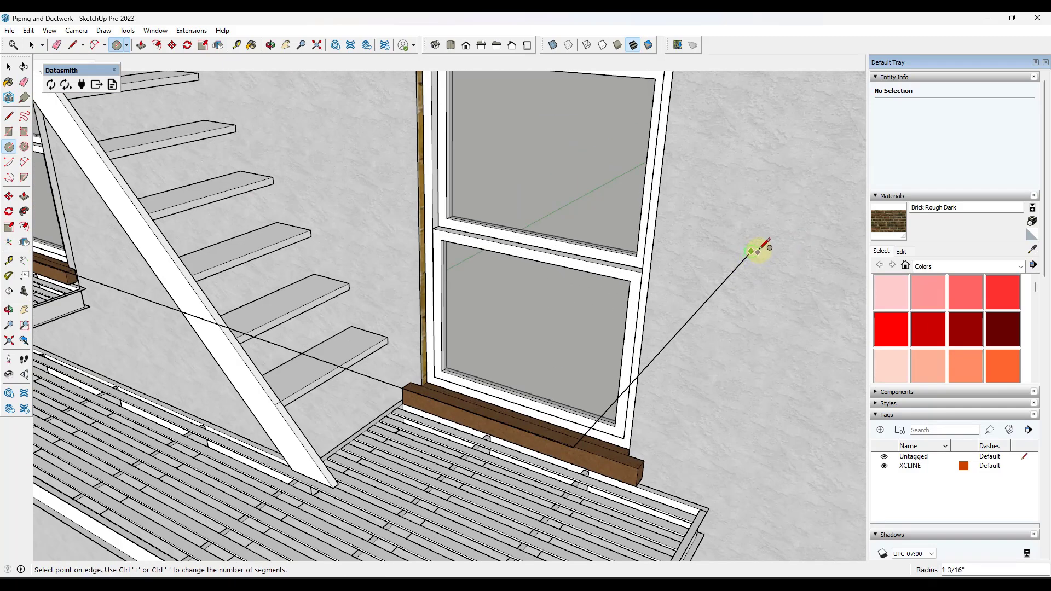
pyautogui.scroll(3, 758, 250)
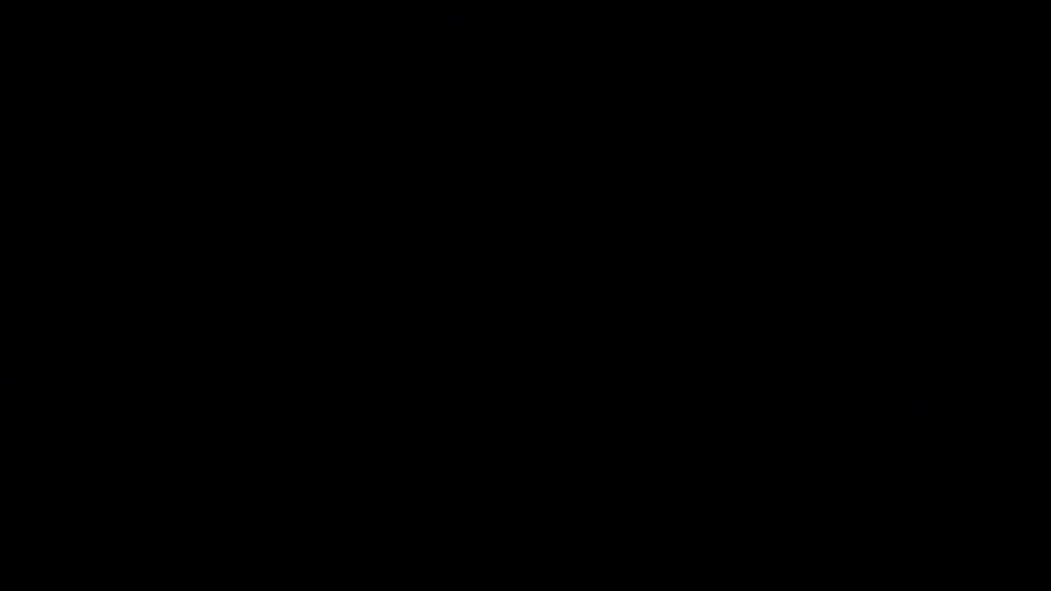
pyautogui.press('space')
pyautogui.scroll(-2, 744, 257)
pyautogui.click(744, 259)
pyautogui.scroll(-5, 746, 254)
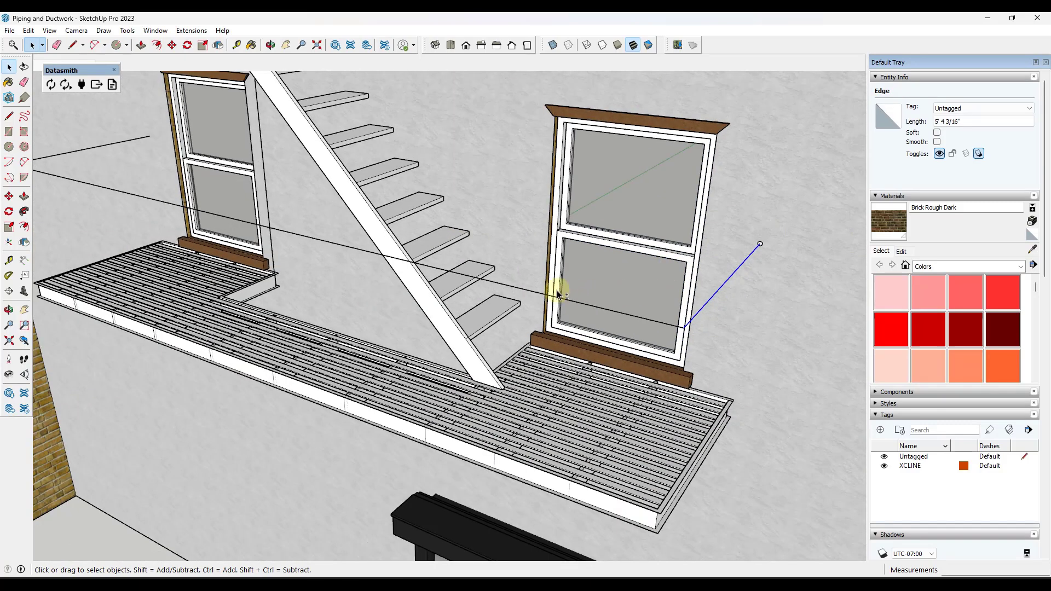
pyautogui.press('f')
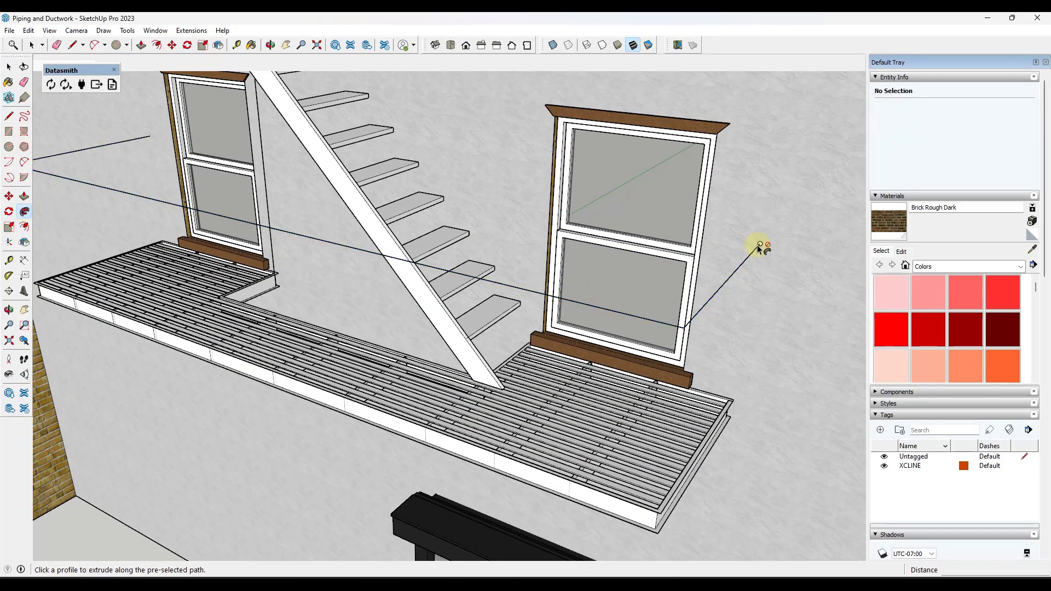
pyautogui.click(760, 244)
# Select all the geometry of the swept handrail and make it a group.
pyautogui.press('space')
pyautogui.tripleClick(735, 271)
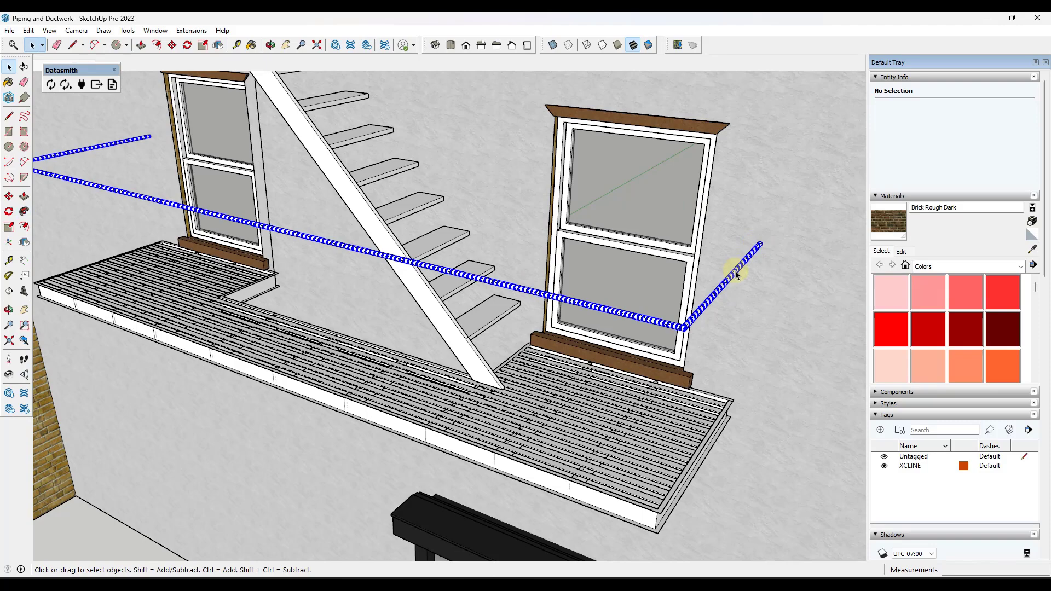
pyautogui.rightClick(735, 272)
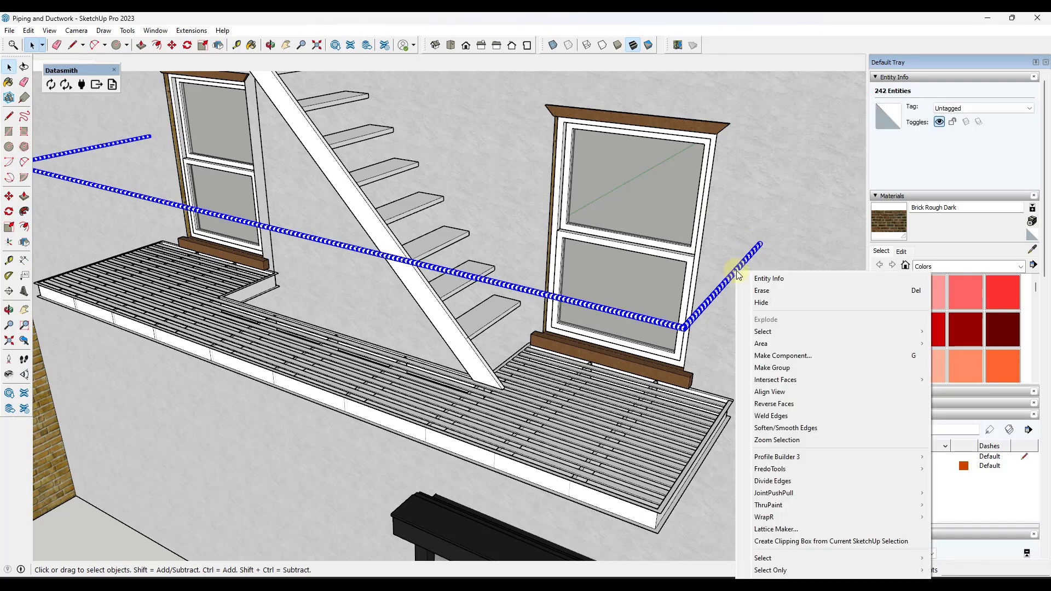
pyautogui.click(781, 367)
# Draw a small circle on the frame's corner flange beneath the handrail end and extrude it up to the handrail.
pyautogui.scroll(10, 739, 406)
pyautogui.press('c')
pyautogui.click(718, 399)
pyautogui.press('e')
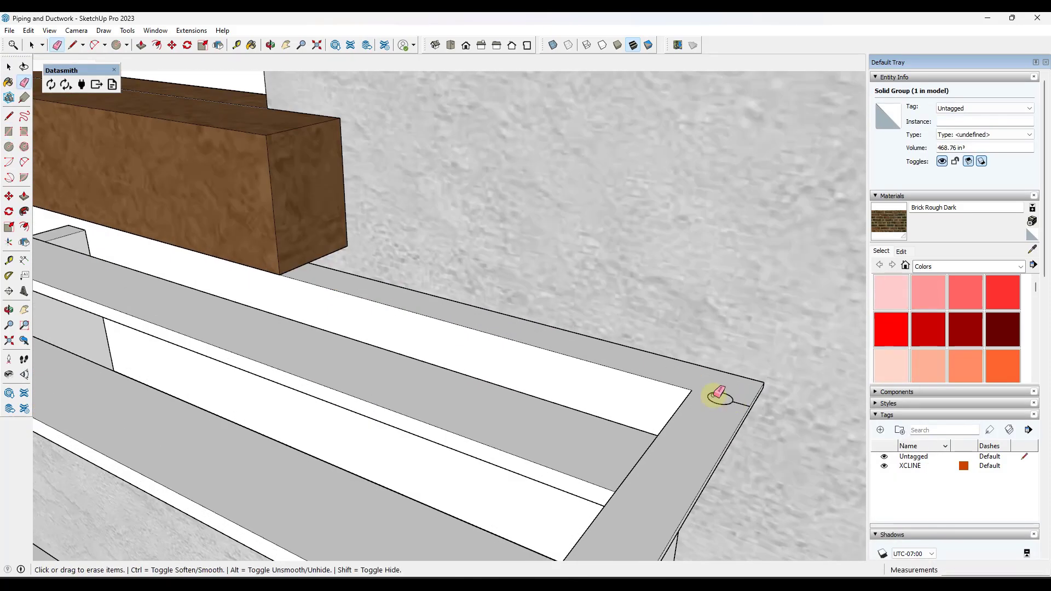
pyautogui.press('p')
pyautogui.click(717, 399)
pyautogui.scroll(-10, 712, 378)
pyautogui.moveTo(702, 331); pyautogui.dragTo(715, 296, button='middle')
pyautogui.scroll(6, 720, 276)
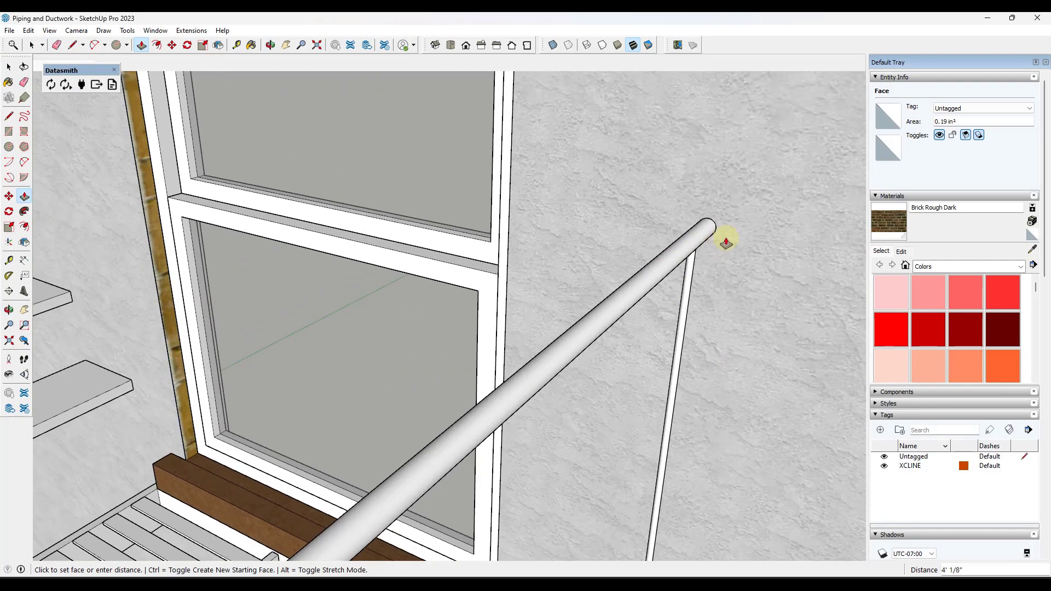
pyautogui.click(738, 240)
# Make the extruded post a component named Vertical Support.
pyautogui.press('space')
pyautogui.scroll(-8, 772, 232)
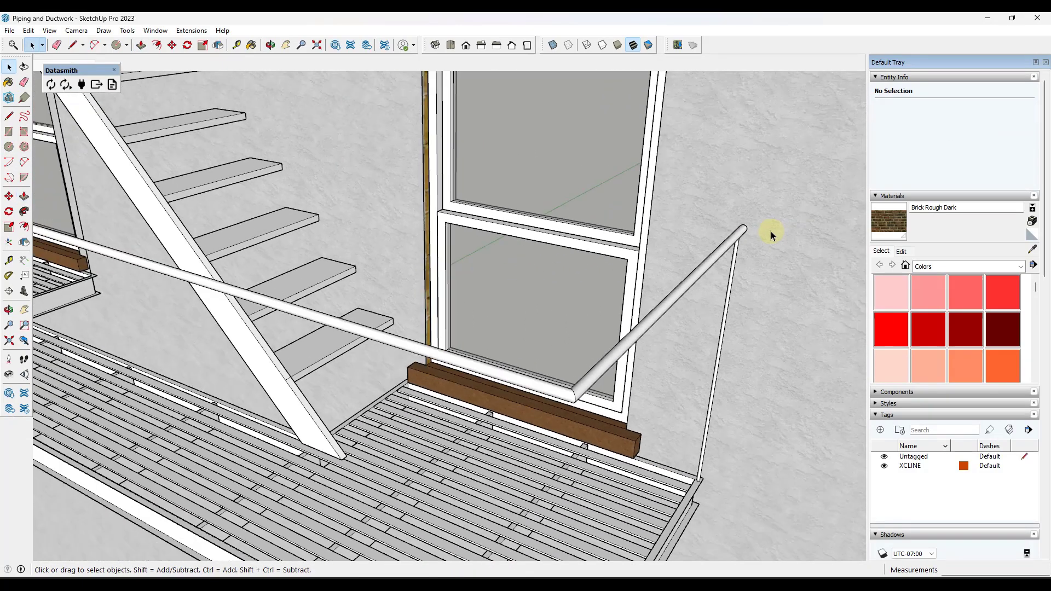
pyautogui.tripleClick(734, 295)
pyautogui.rightClick(735, 294)
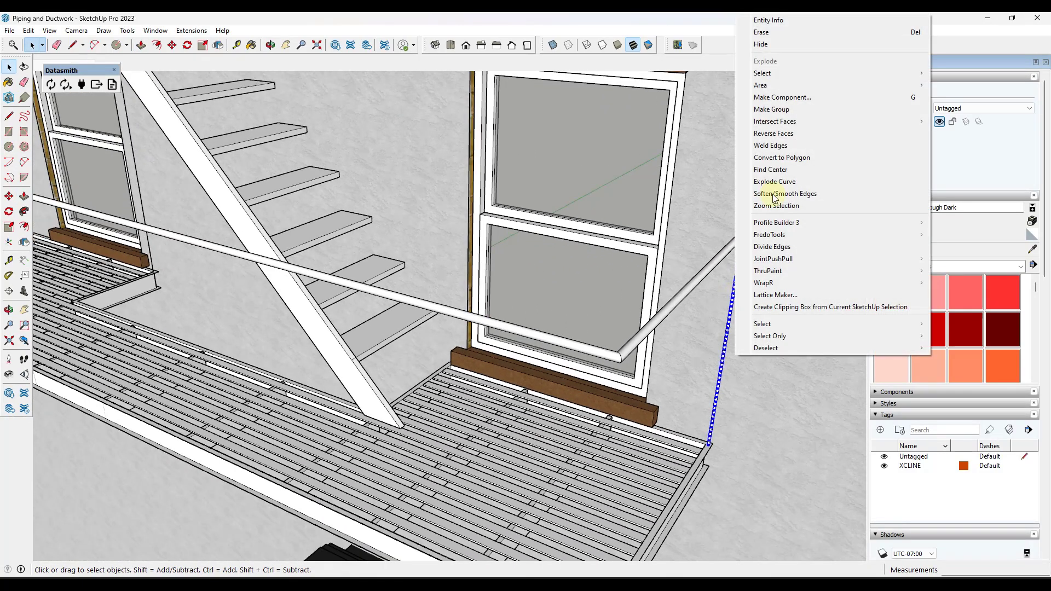
pyautogui.click(790, 94)
pyautogui.write('Ver')
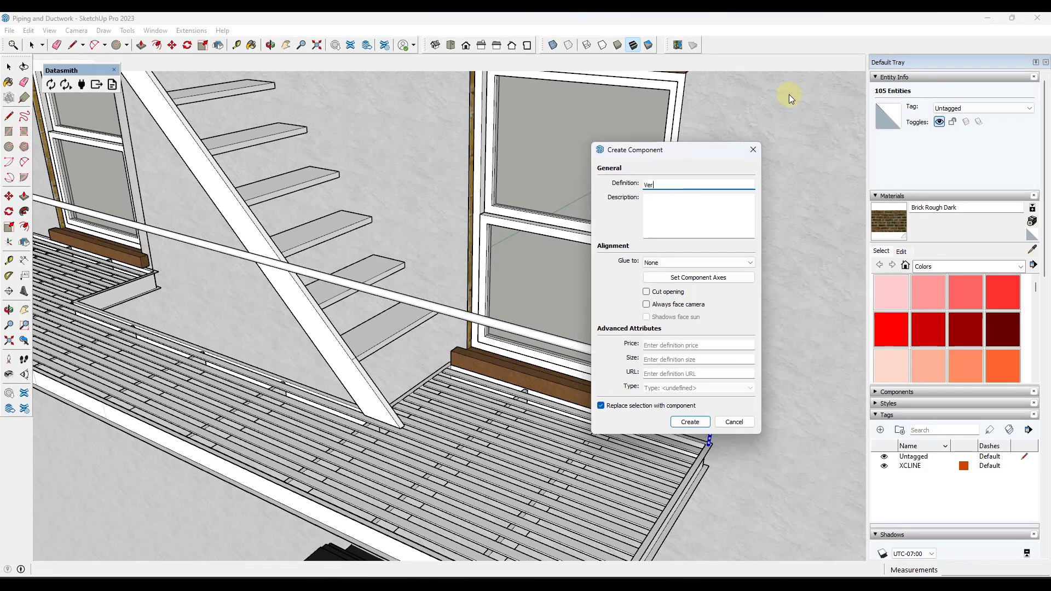
pyautogui.write('tical Support')
pyautogui.press('Return')
# Turn on X-ray, place the Vertical Support's axes at the centre of its base circle, and update the component axes to match.
pyautogui.scroll(-1, 737, 306)
pyautogui.doubleClick(737, 302)
pyautogui.scroll(-4, 728, 328)
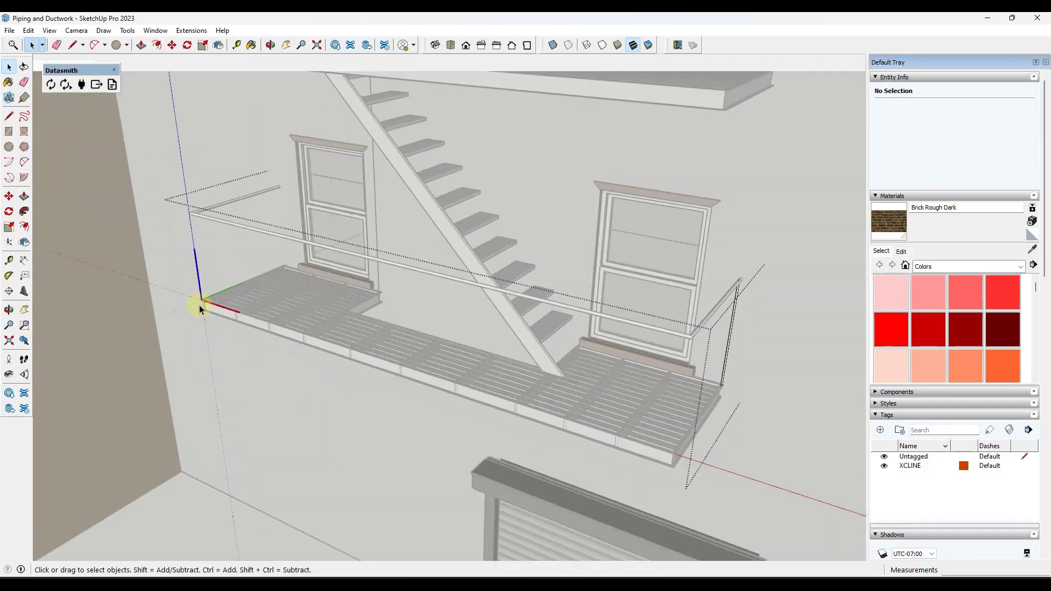
pyautogui.scroll(10, 726, 383)
pyautogui.click(553, 45)
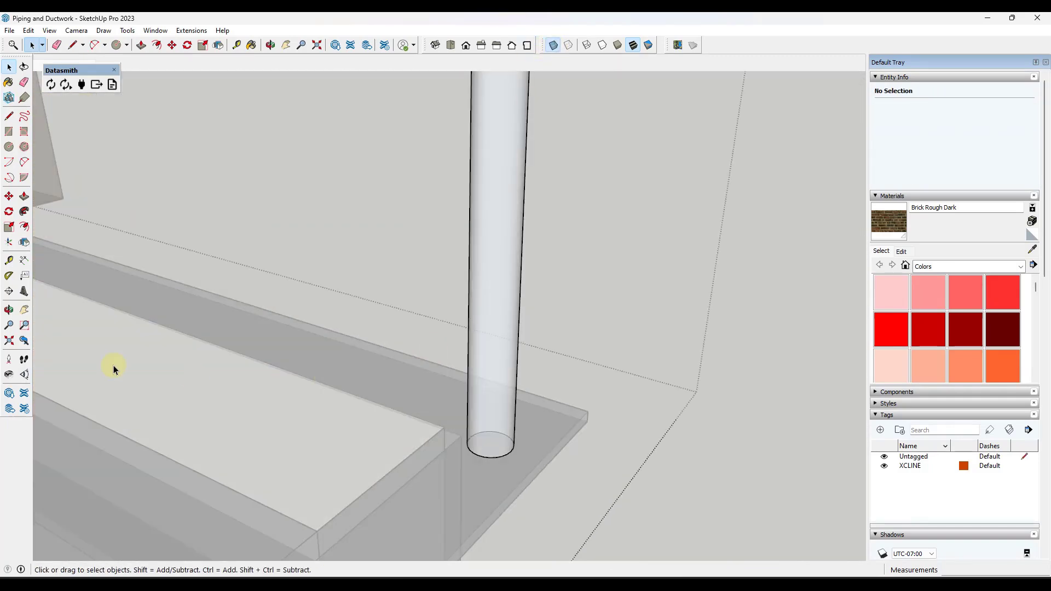
pyautogui.click(9, 242)
pyautogui.scroll(3, 469, 434)
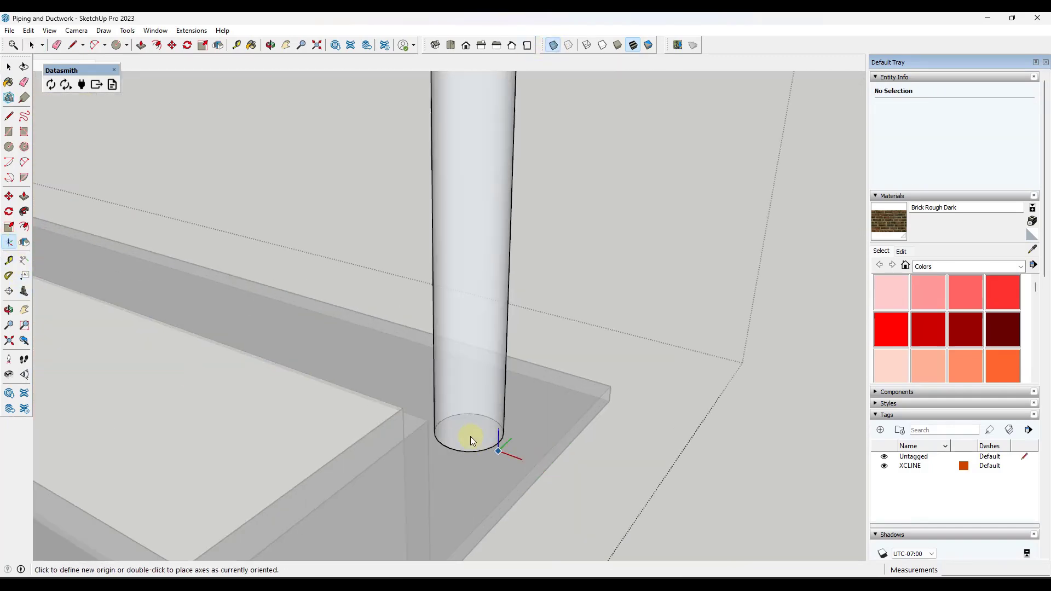
pyautogui.doubleClick(467, 431)
pyautogui.click(655, 393)
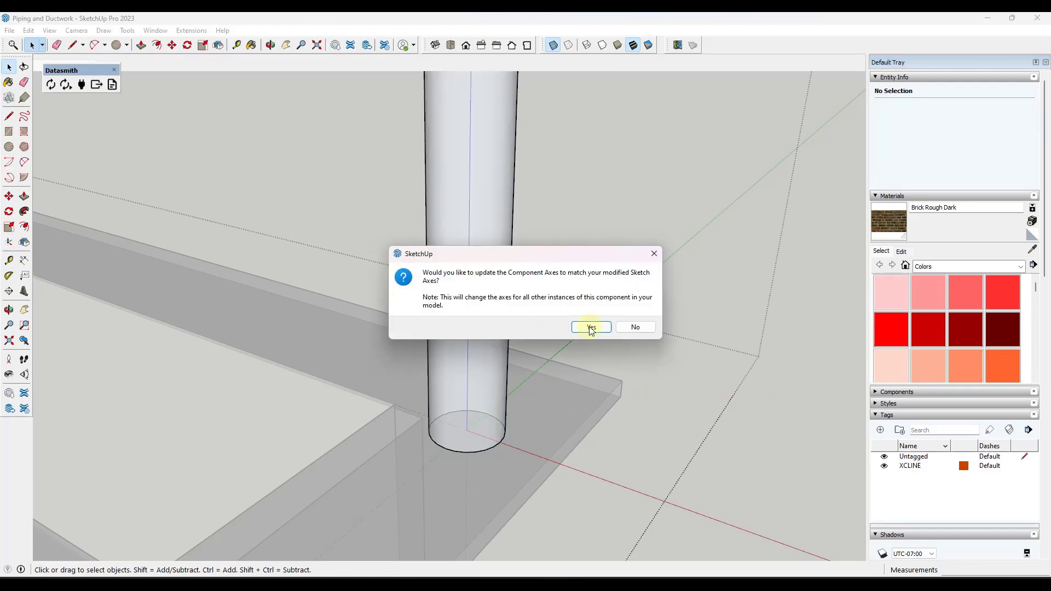
pyautogui.click(591, 328)
# Close the Vertical Support component and turn off X-ray.
pyautogui.scroll(-10, 657, 375)
pyautogui.click(593, 350)
pyautogui.scroll(-5, 593, 349)
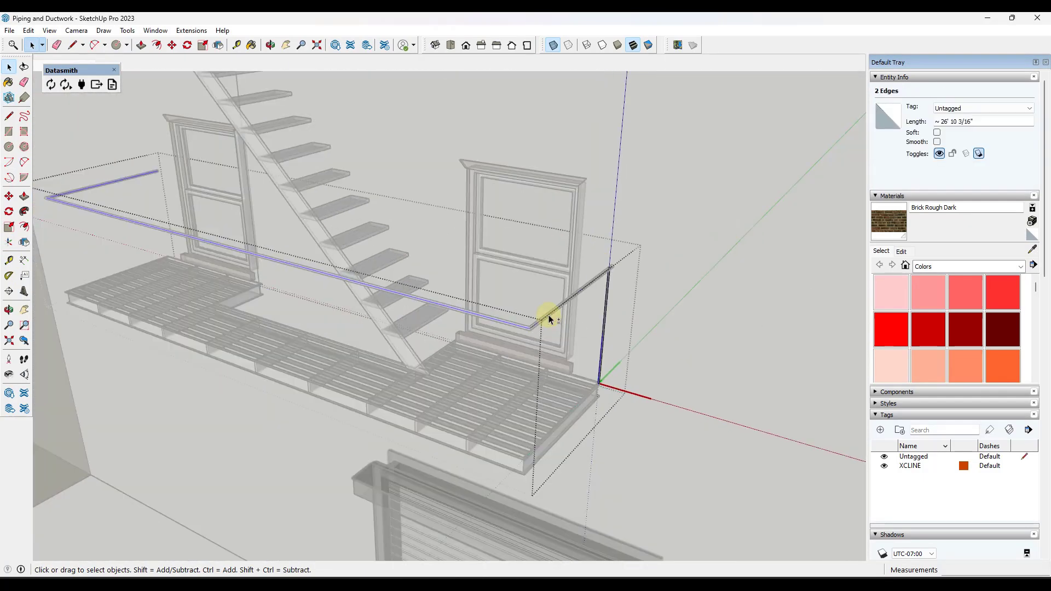
pyautogui.click(656, 318)
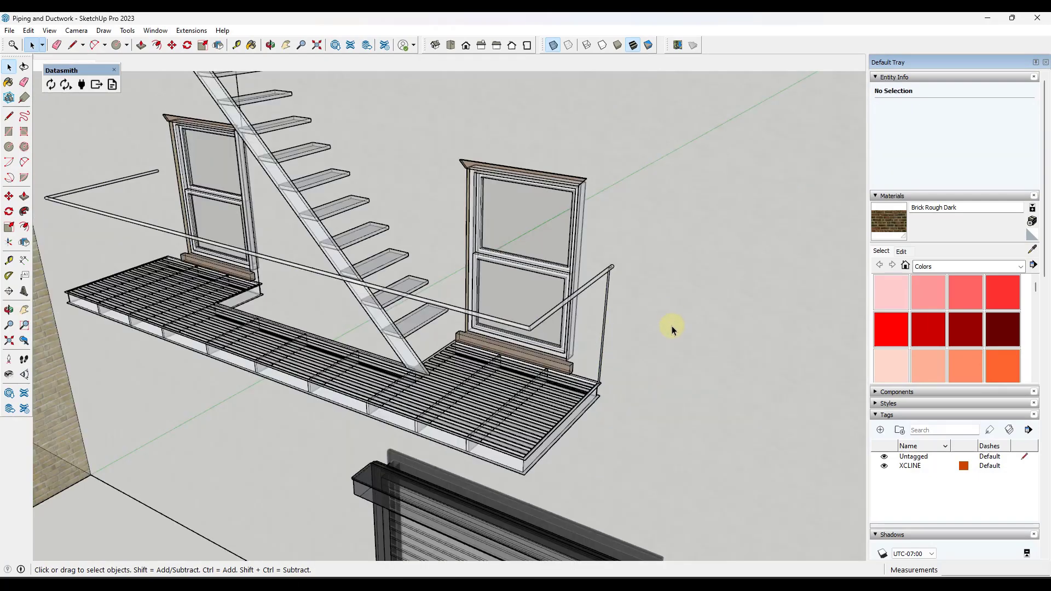
pyautogui.scroll(2, 608, 330)
pyautogui.click(553, 45)
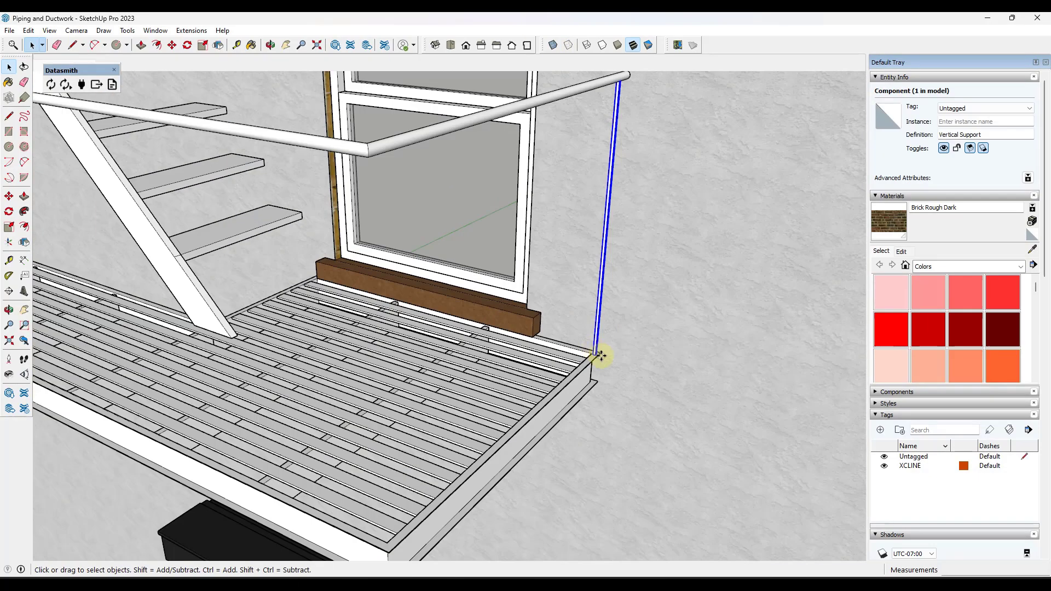
# Copy the Vertical Support along the landing's end to the outer front corner and divide the distance into 5 equal spacings.
pyautogui.press('m')
pyautogui.scroll(4, 596, 354)
pyautogui.scroll(2, 590, 355)
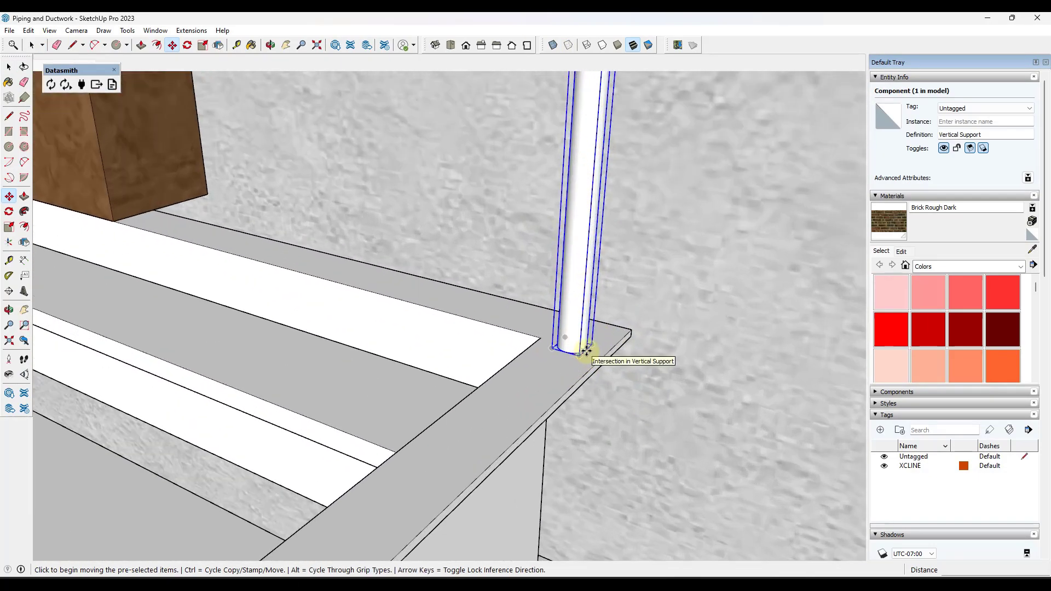
pyautogui.press('ctrl')
pyautogui.click(587, 352)
pyautogui.scroll(-7, 589, 354)
pyautogui.scroll(3, 432, 483)
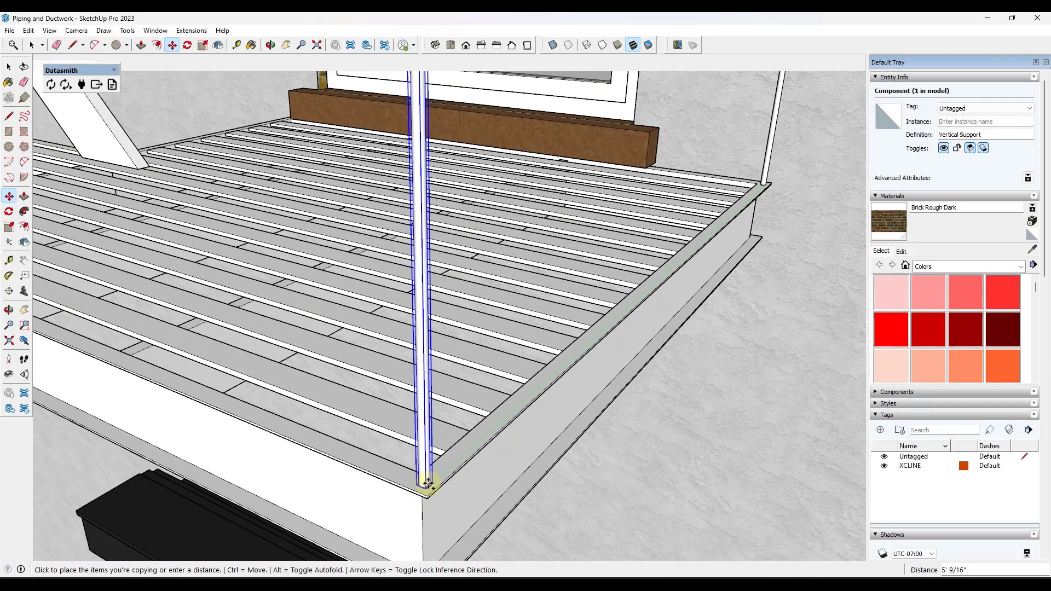
pyautogui.click(426, 485)
pyautogui.write('/5')
pyautogui.press('Return')
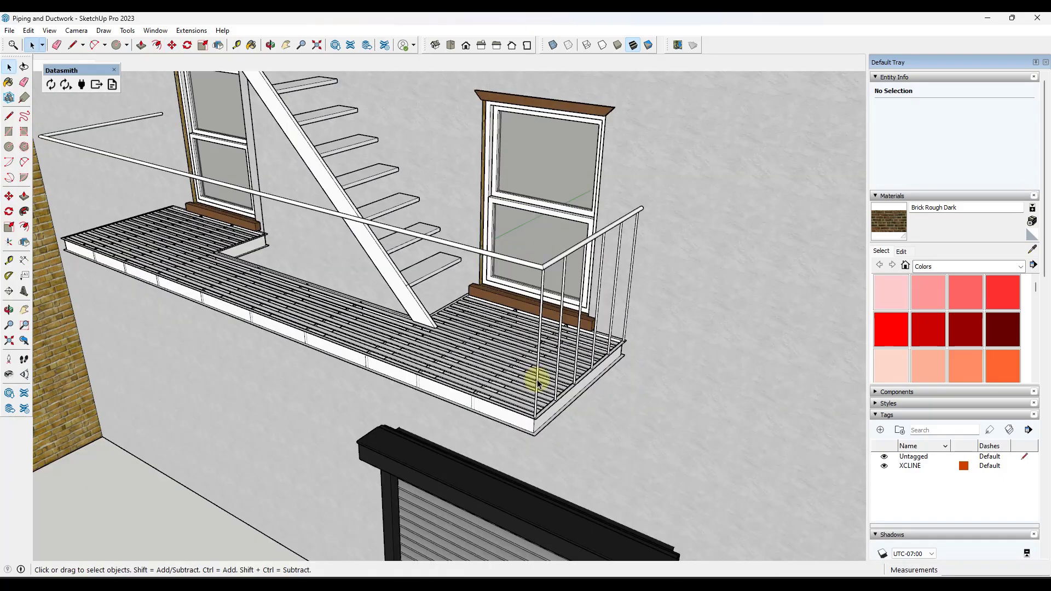
# Copy the front corner's Vertical Support along the front edge to the far corner and divide the distance into 20 equal spacings.
pyautogui.click(538, 384)
pyautogui.scroll(7, 527, 429)
pyautogui.moveTo(550, 358); pyautogui.dragTo(608, 330, button='middle')
pyautogui.press('m')
pyautogui.press('ctrl')
pyautogui.click(623, 312)
pyautogui.scroll(-6, 619, 309)
pyautogui.scroll(8, 534, 349)
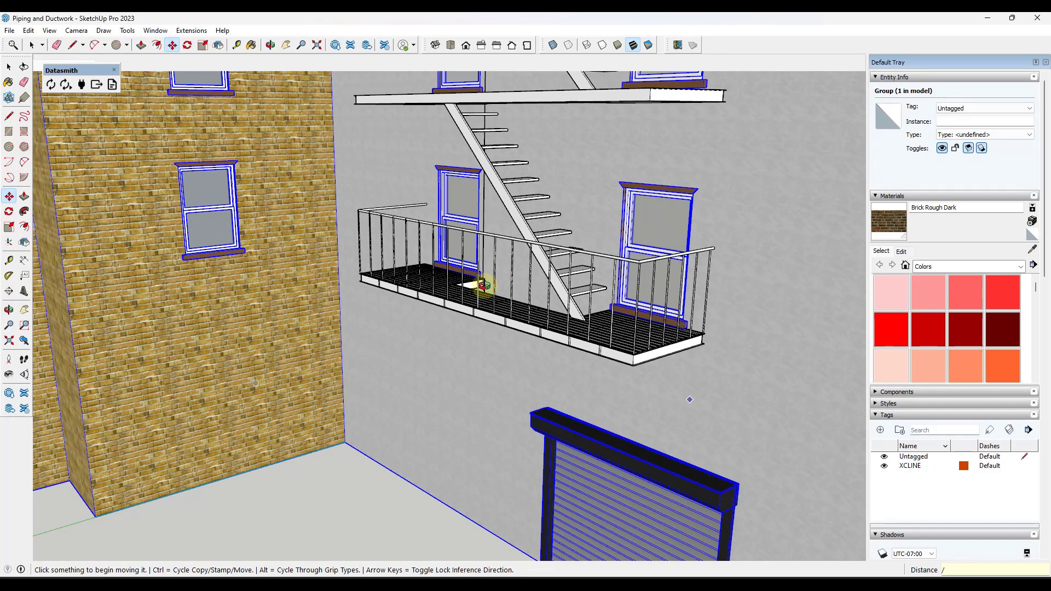
pyautogui.write('18')
pyautogui.press('Return')
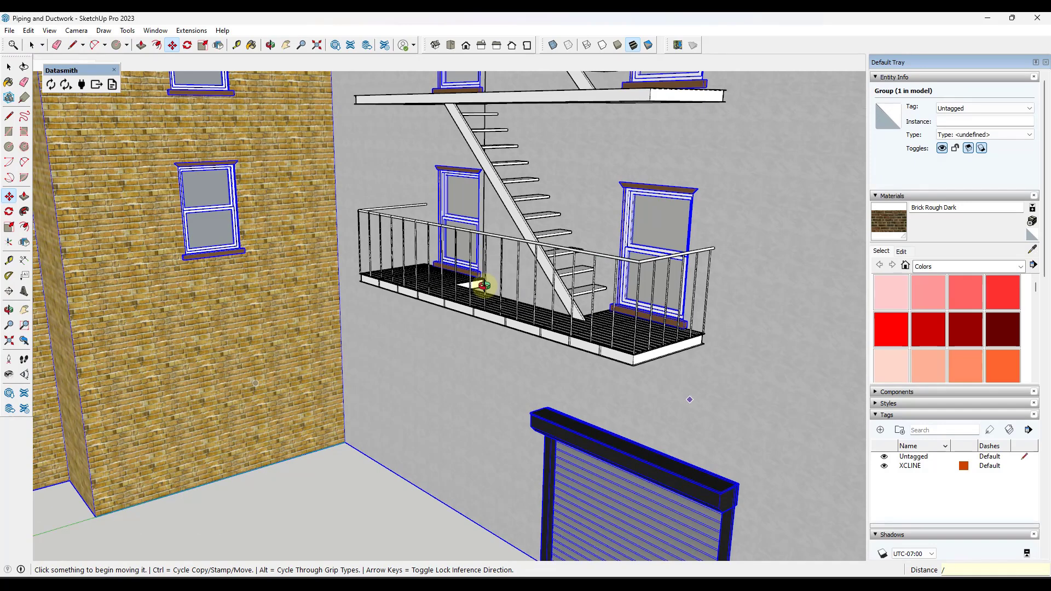
pyautogui.press('Return')
pyautogui.write('/20')
pyautogui.press('Return')
# Copy the row of vertical supports from the finished end of the landing to its opposite end.
pyautogui.press('space')
pyautogui.moveTo(621, 264); pyautogui.dragTo(637, 253, button='middle')
pyautogui.moveTo(745, 335); pyautogui.dragTo(742, 356)
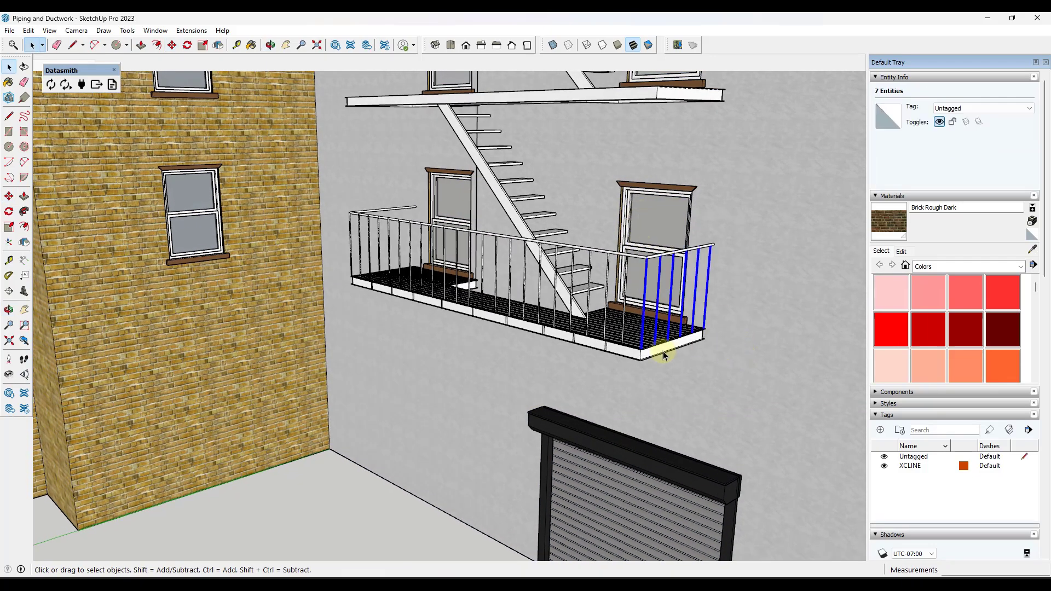
pyautogui.scroll(5, 692, 387)
pyautogui.scroll(3, 635, 340)
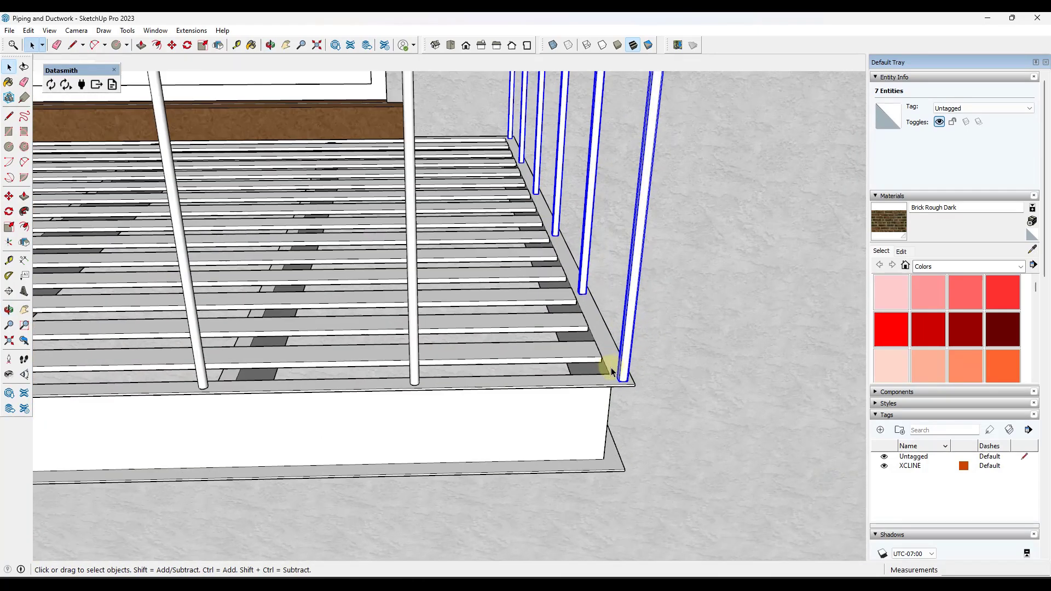
pyautogui.scroll(-3, 611, 372)
pyautogui.press('m')
pyautogui.press('ctrl')
pyautogui.click(604, 371)
pyautogui.scroll(-6, 604, 370)
pyautogui.keyDown('shift'); pyautogui.moveTo(151, 364); pyautogui.dragTo(498, 371, button='middle'); pyautogui.keyUp('shift')
pyautogui.scroll(3, 478, 369)
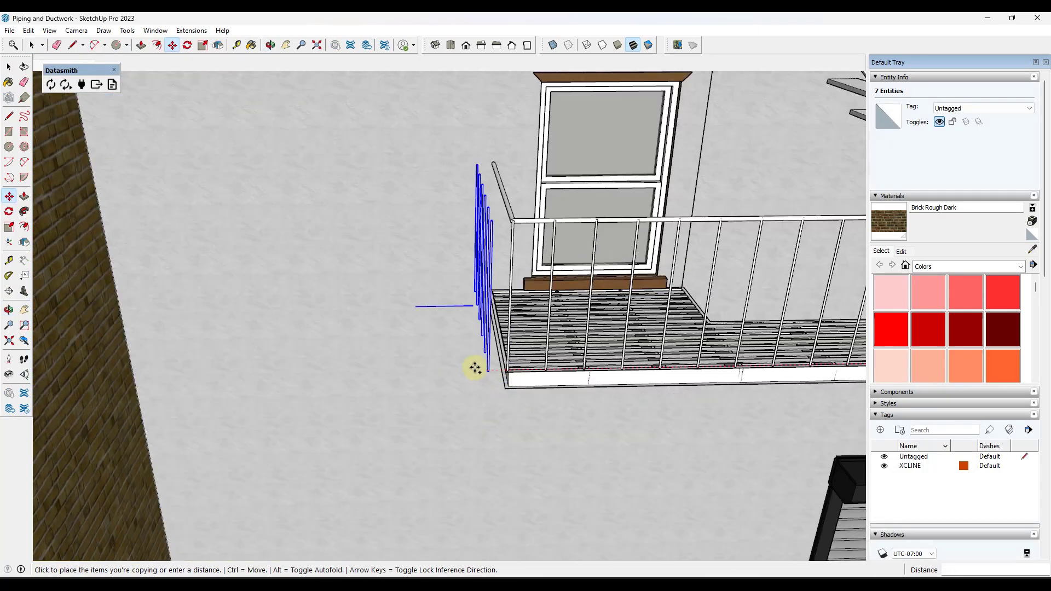
pyautogui.scroll(6, 477, 367)
pyautogui.press('e')
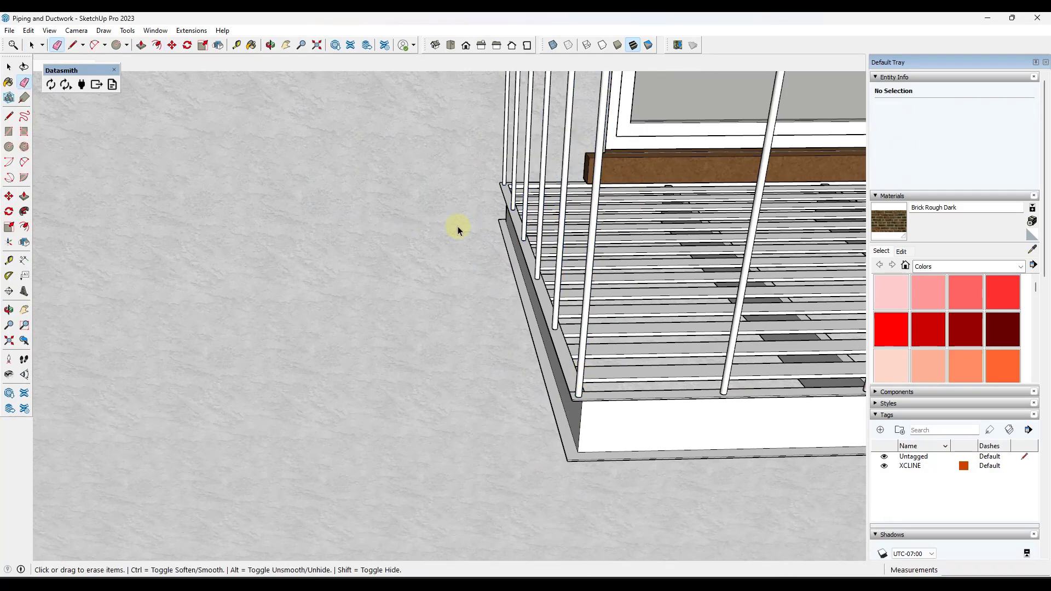
# Cut the complete handrail and paste it in place inside the landing component so every landing gets it.
pyautogui.press('space')
pyautogui.scroll(-10, 458, 230)
pyautogui.moveTo(422, 223)
pyautogui.mouseDown()
pyautogui.moveTo(751, 336)
pyautogui.moveTo(695, 296)
pyautogui.mouseUp()
pyautogui.scroll(5, 652, 265)
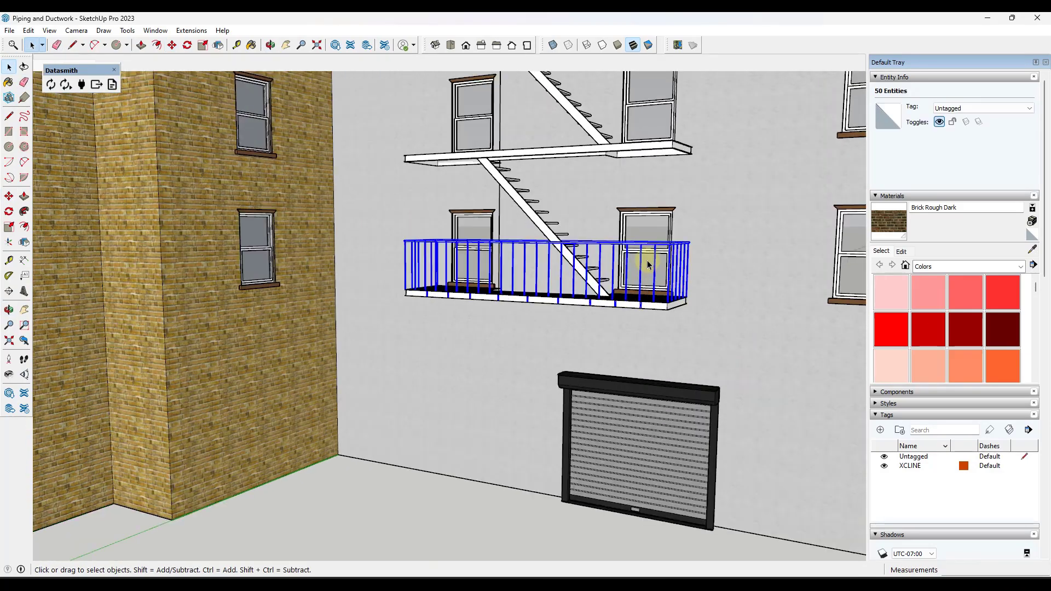
pyautogui.scroll(6, 652, 265)
pyautogui.scroll(-4, 631, 415)
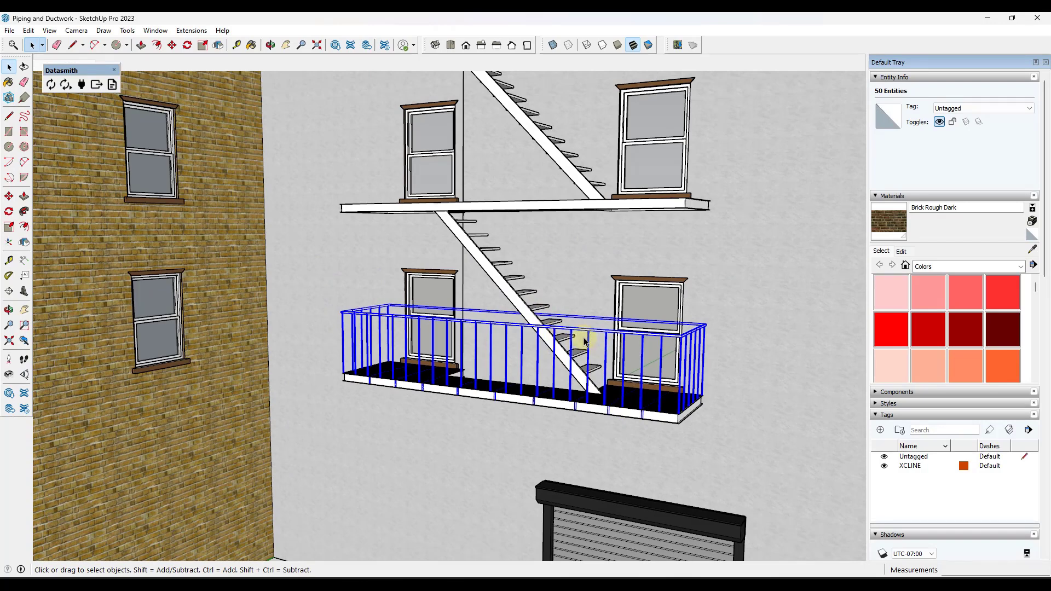
pyautogui.press('Delete')
pyautogui.doubleClick(569, 368)
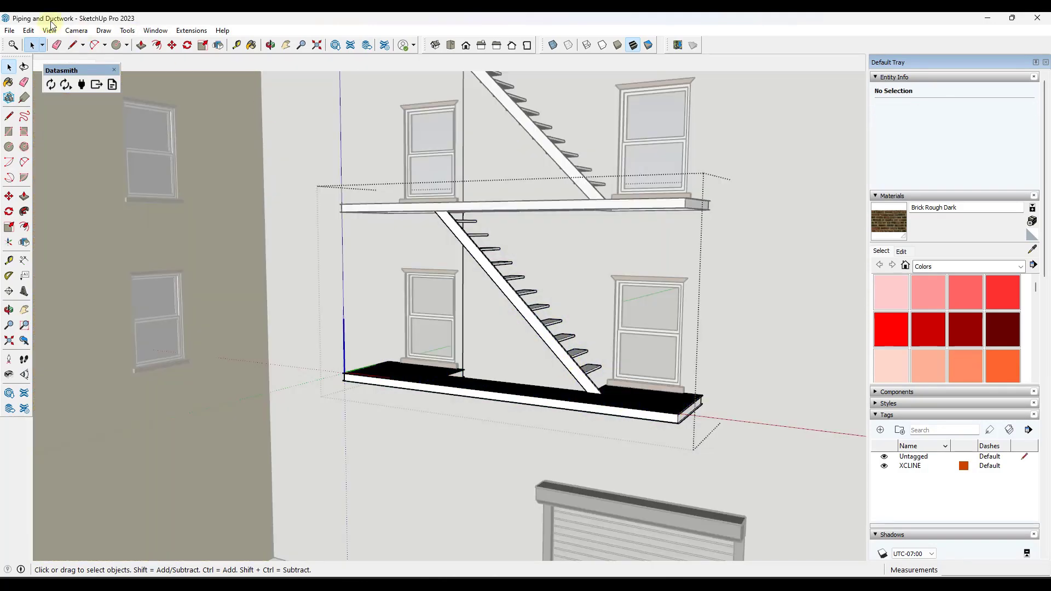
pyautogui.click(29, 31)
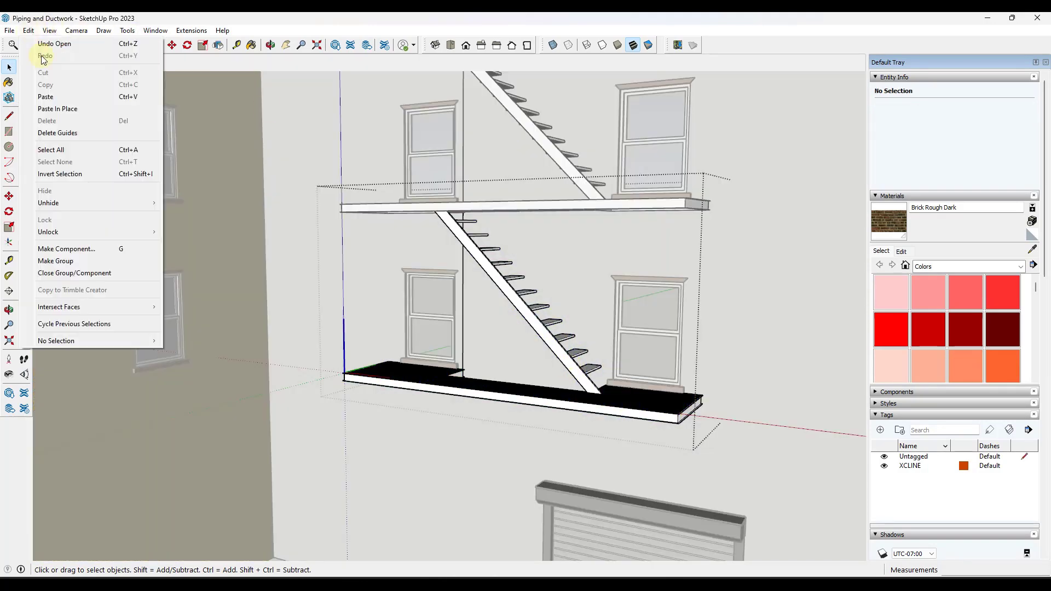
pyautogui.click(70, 110)
pyautogui.press('Escape')
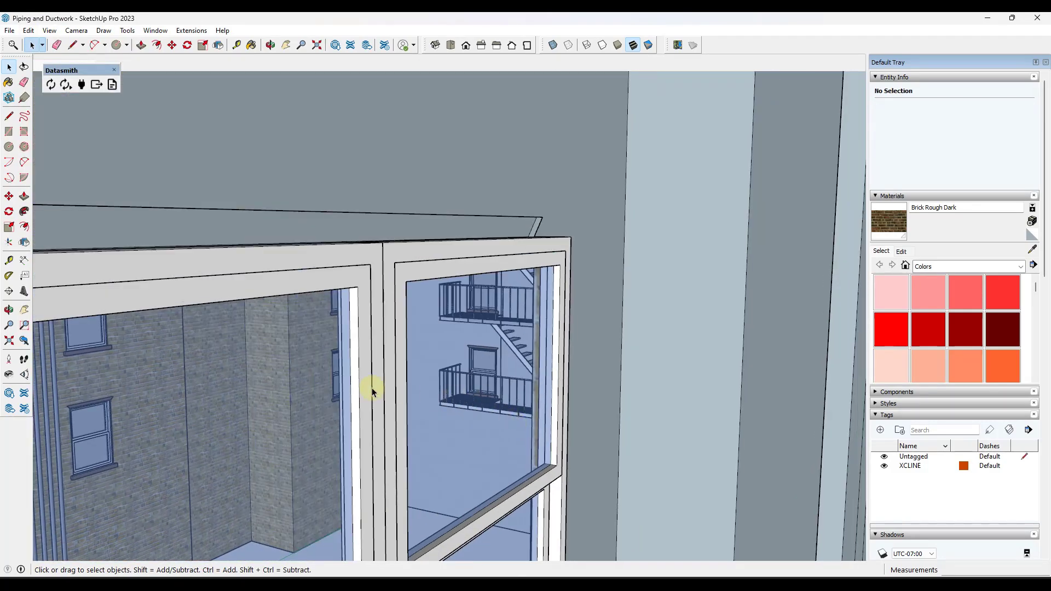
# Draw a horizontal line along the red axis from the top end of the stair stringer, just below the upper landing.
pyautogui.moveTo(372, 387); pyautogui.dragTo(626, 368, button='middle')
pyautogui.scroll(6, 680, 313)
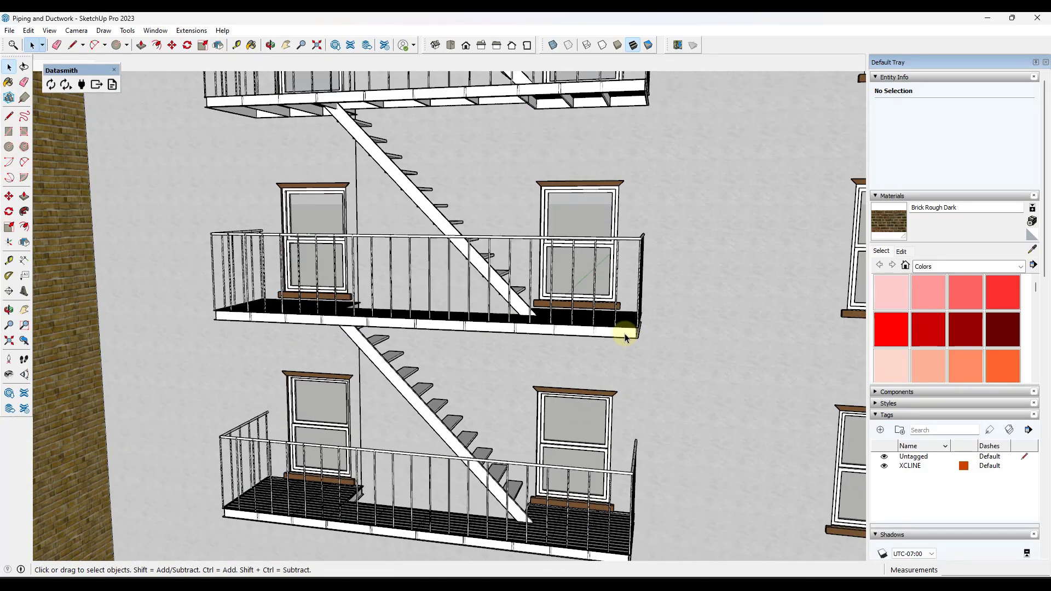
pyautogui.scroll(-5, 622, 336)
pyautogui.scroll(9, 487, 318)
pyautogui.moveTo(359, 270); pyautogui.dragTo(537, 248, button='middle')
pyautogui.press('l')
pyautogui.click(333, 240)
pyautogui.scroll(2, 340, 241)
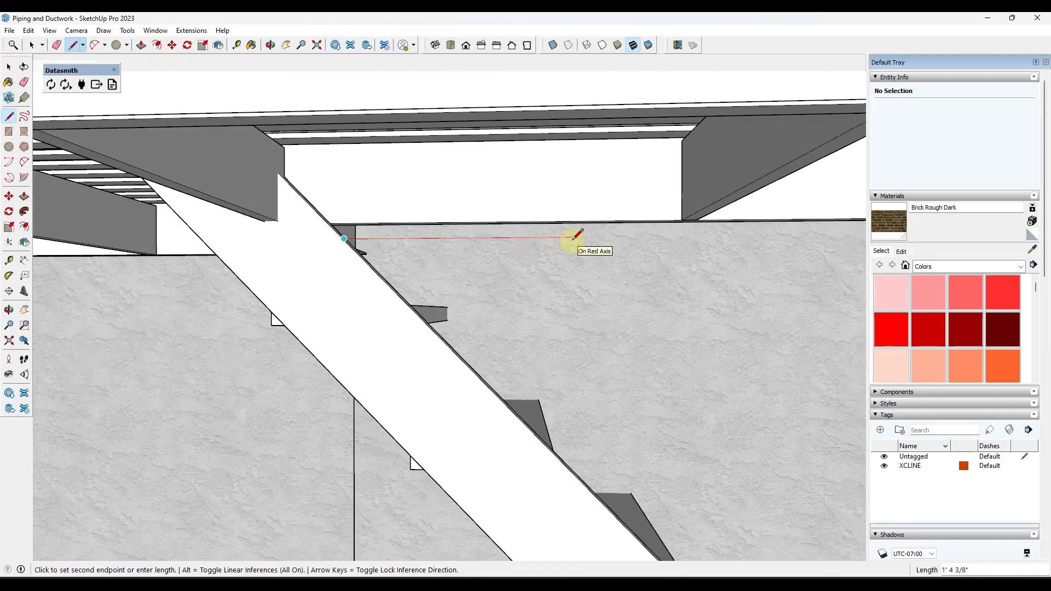
pyautogui.press('space')
# Draw a 2' vertical line up from the stringer's foot and connect its top diagonally to the end of the upper horizontal line.
pyautogui.scroll(-10, 510, 323)
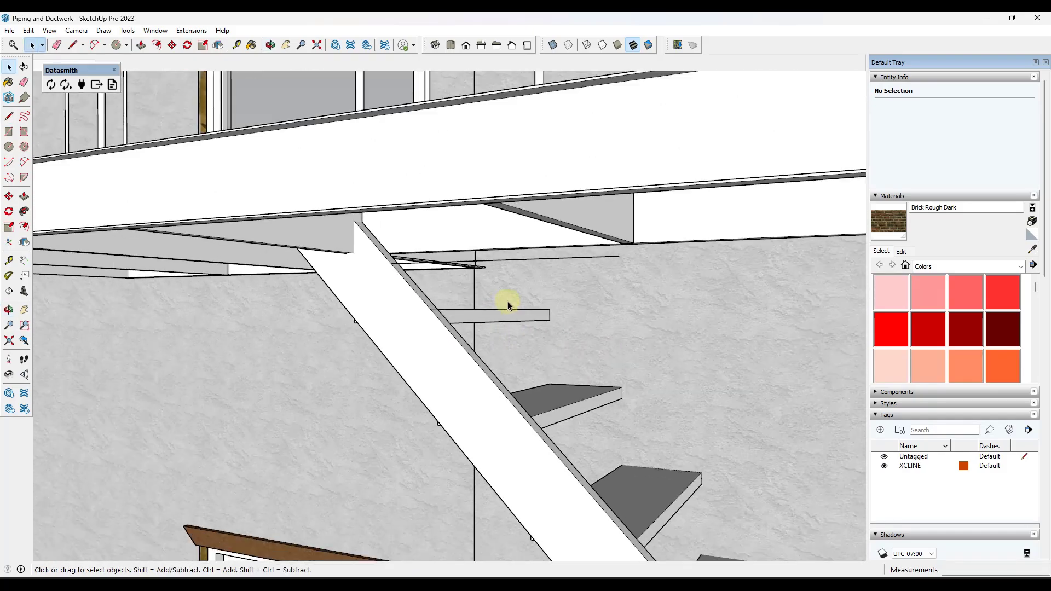
pyautogui.scroll(-5, 627, 349)
pyautogui.moveTo(627, 350); pyautogui.dragTo(515, 405, button='middle')
pyautogui.press('l')
pyautogui.click(466, 351)
pyautogui.scroll(8, 540, 519)
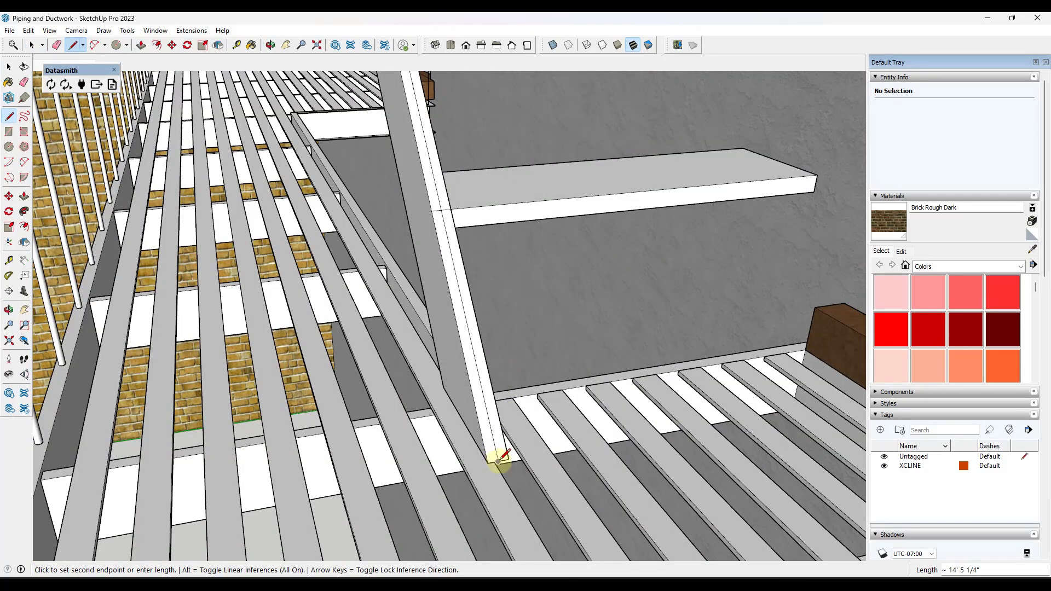
pyautogui.moveTo(500, 459); pyautogui.dragTo(682, 413, button='middle')
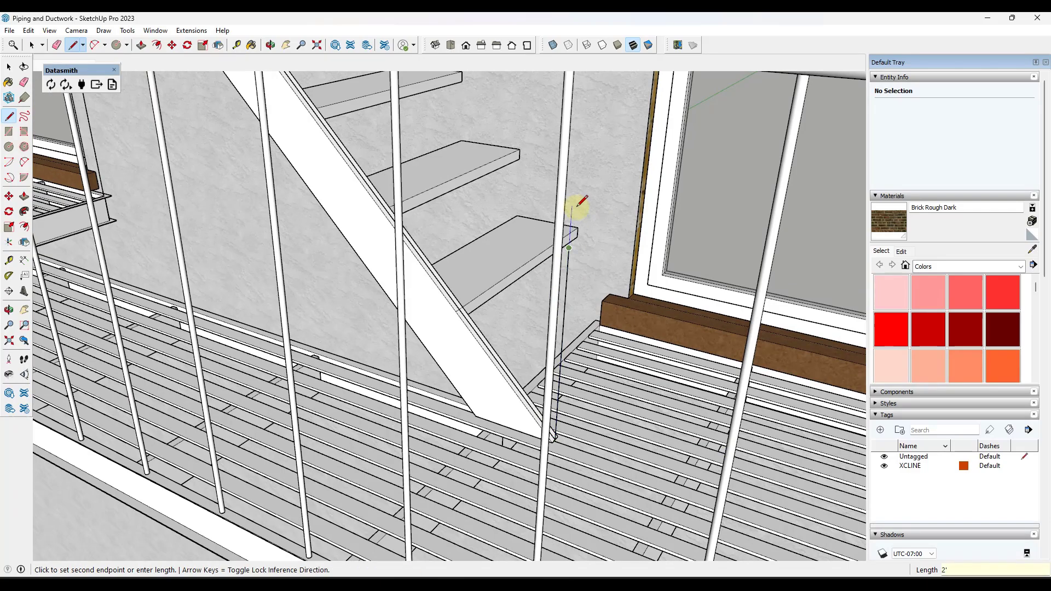
pyautogui.scroll(-4, 575, 203)
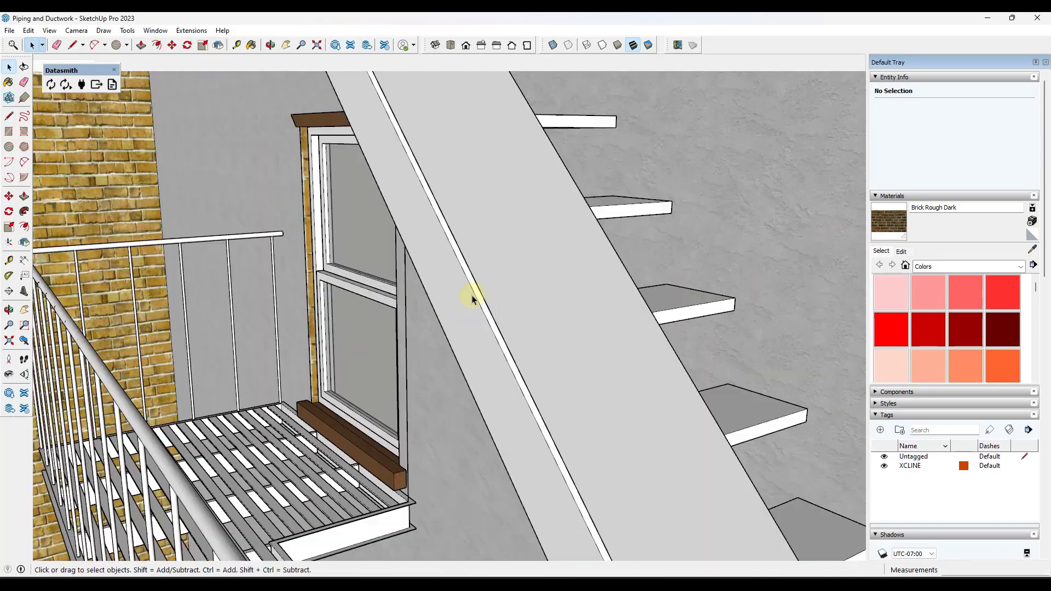
pyautogui.scroll(-3, 667, 208)
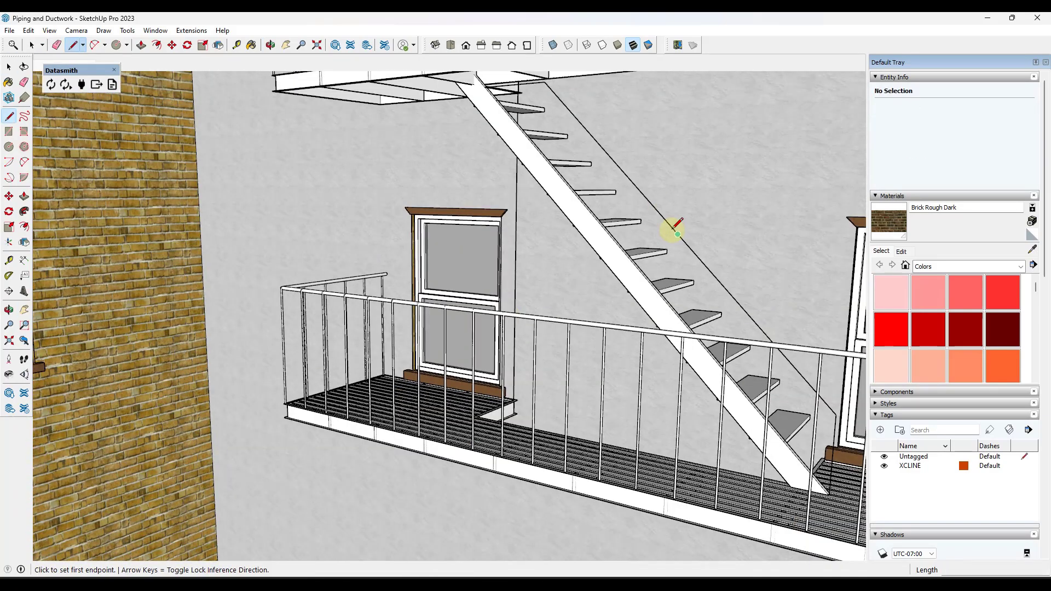
# Draw a brace line about 1' 11 7/8" long from the middle of the diagonal rail line to the stringer's top face.
pyautogui.click(678, 234)
pyautogui.scroll(5, 635, 232)
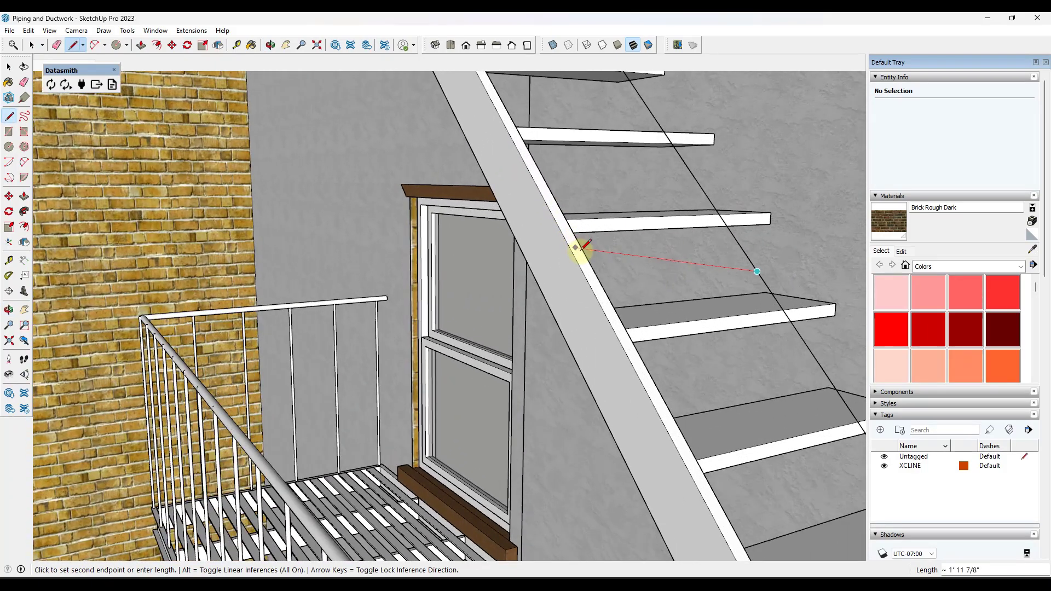
pyautogui.click(580, 247)
pyautogui.press('space')
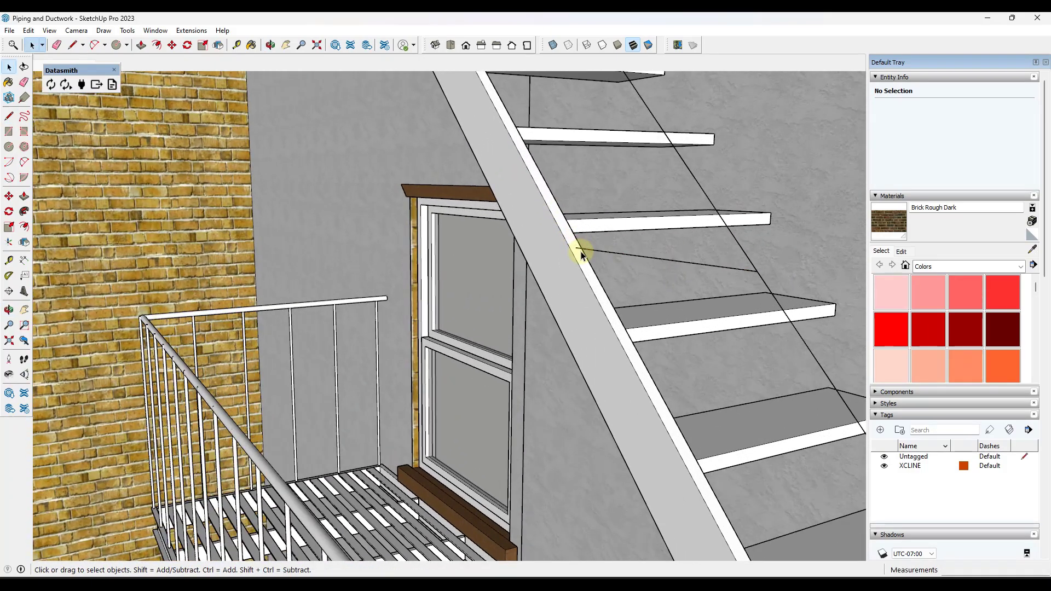
# Draw a 1/4" radius circle at the brace line's stringer end and extrude it to the diagonal rail line.
pyautogui.scroll(5, 577, 249)
pyautogui.press('c')
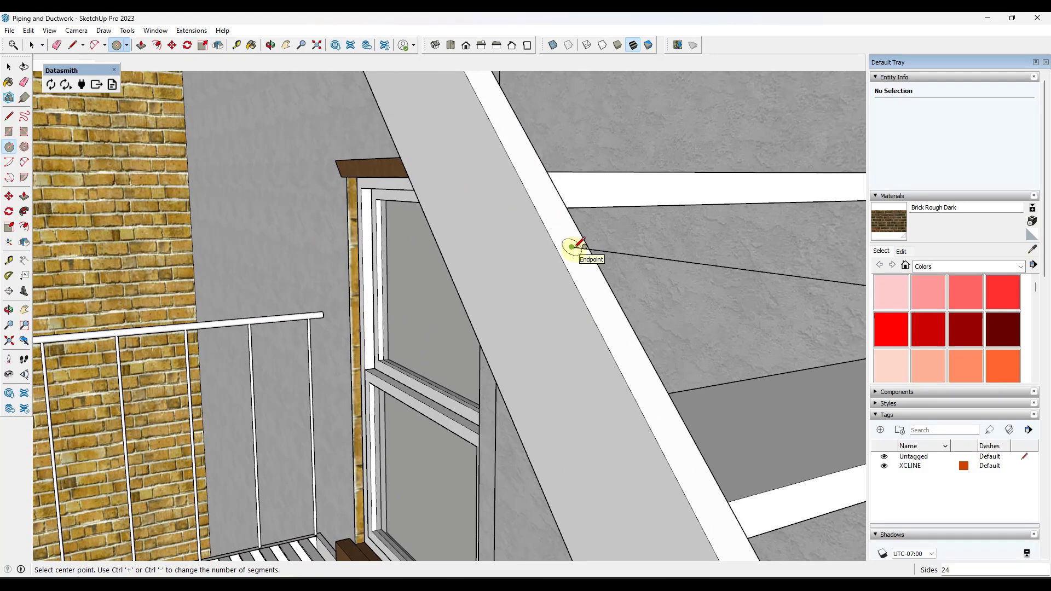
pyautogui.click(572, 247)
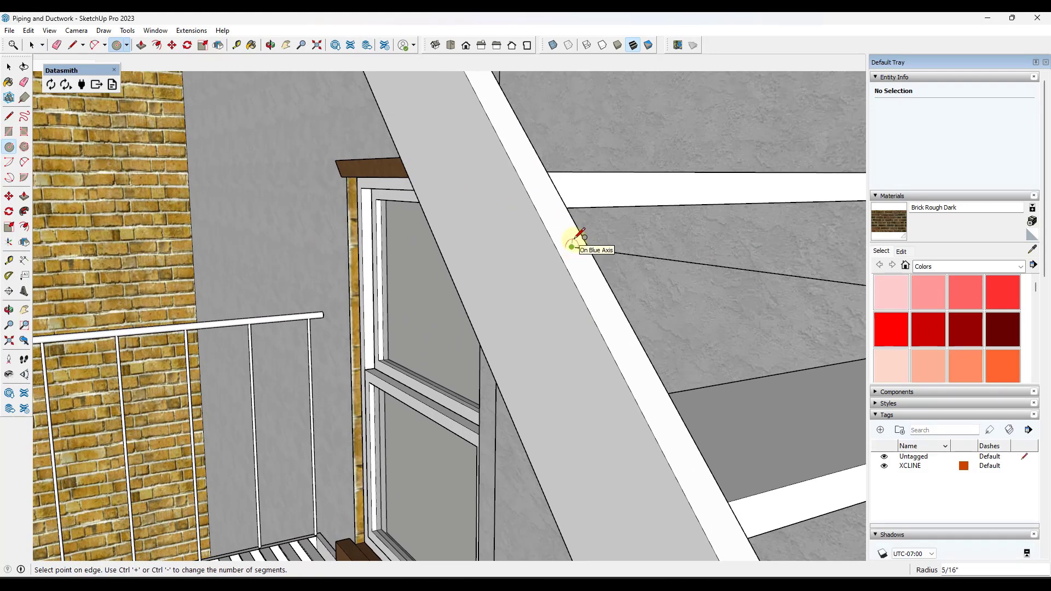
pyautogui.write('1/4')
pyautogui.press('Return')
pyautogui.press('p')
pyautogui.click(574, 249)
pyautogui.scroll(-5, 574, 249)
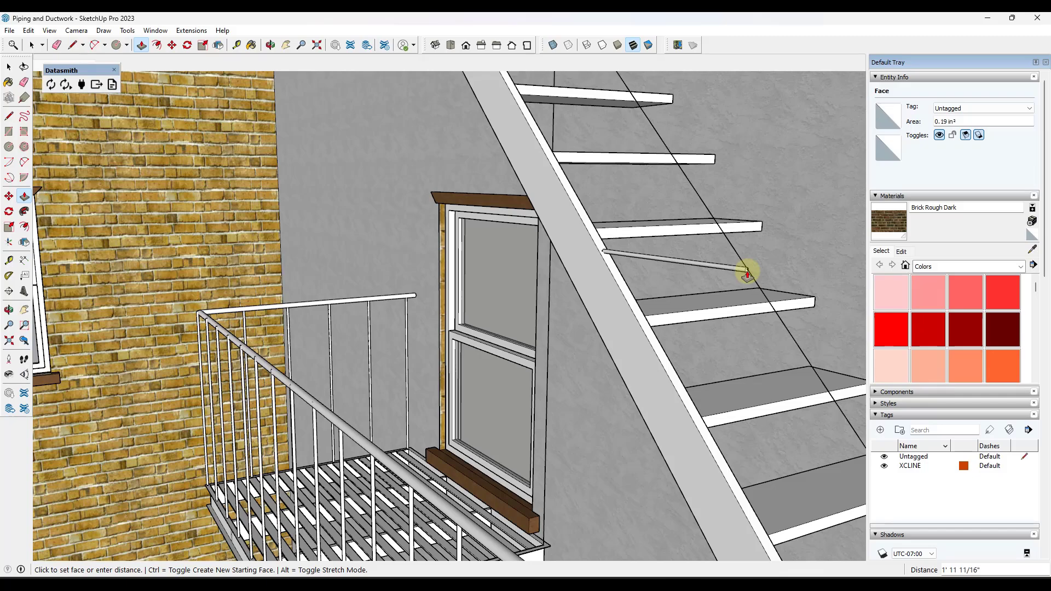
pyautogui.click(748, 271)
pyautogui.press('space')
pyautogui.scroll(-5, 706, 290)
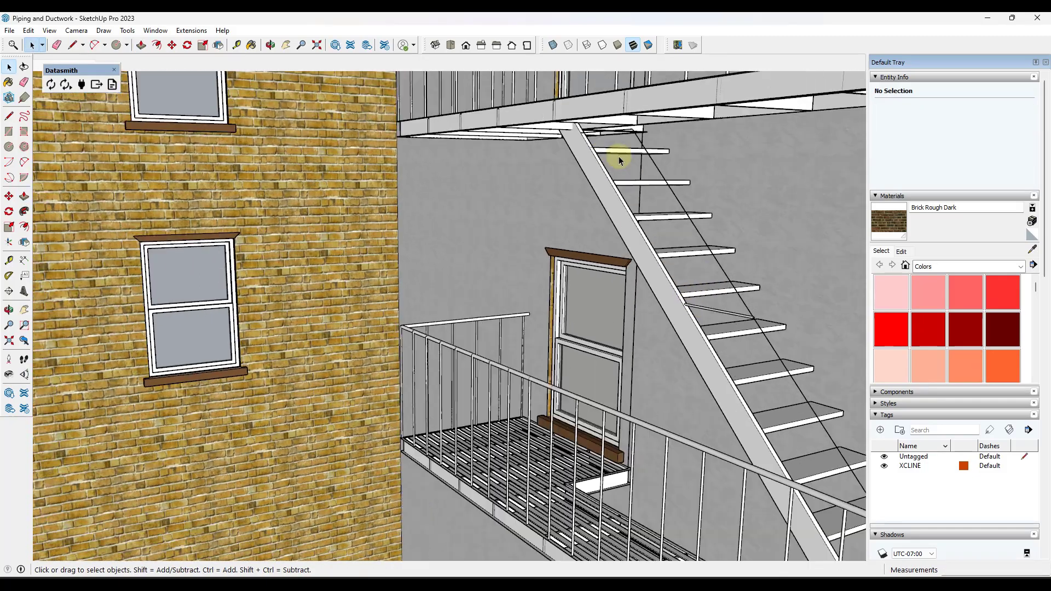
# Draw a vertical circle of about 7/16" radius at the top line's end on the stringer and erase the stray edge beside it.
pyautogui.scroll(3, 620, 159)
pyautogui.scroll(6, 575, 117)
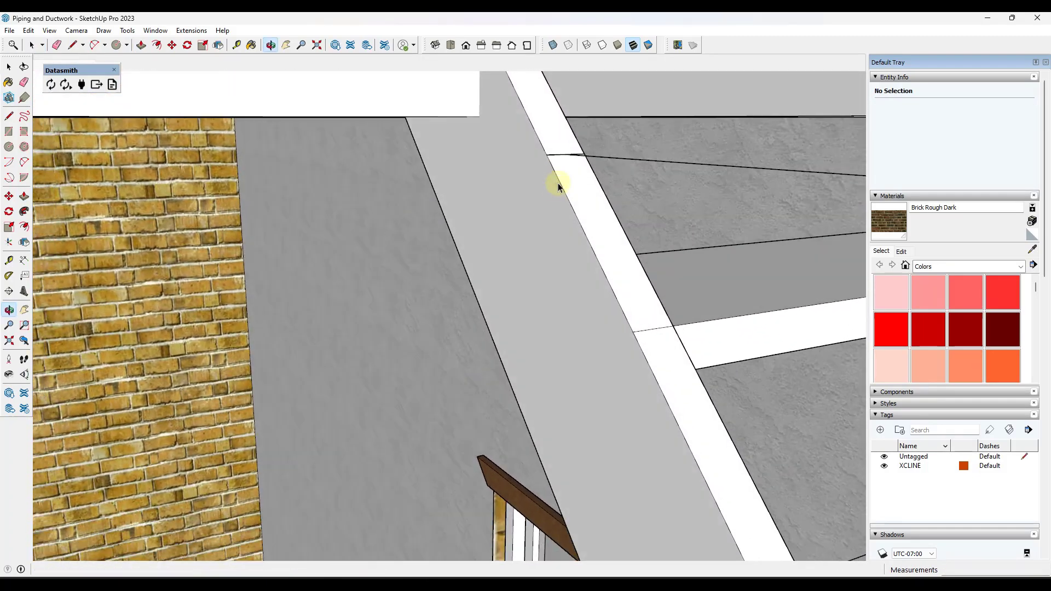
pyautogui.press('c')
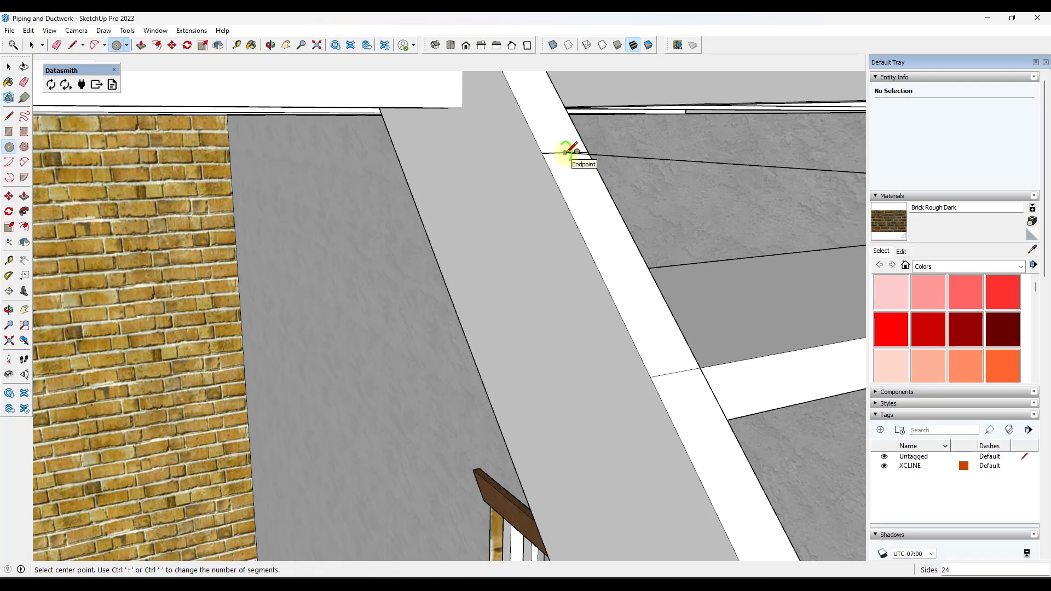
pyautogui.click(565, 153)
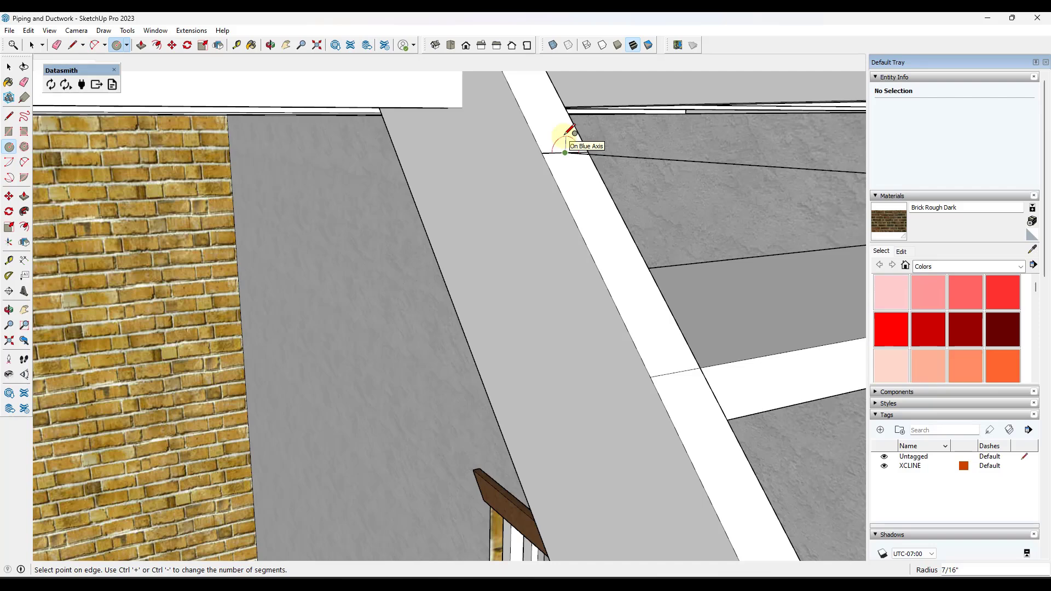
pyautogui.click(565, 133)
pyautogui.press('e')
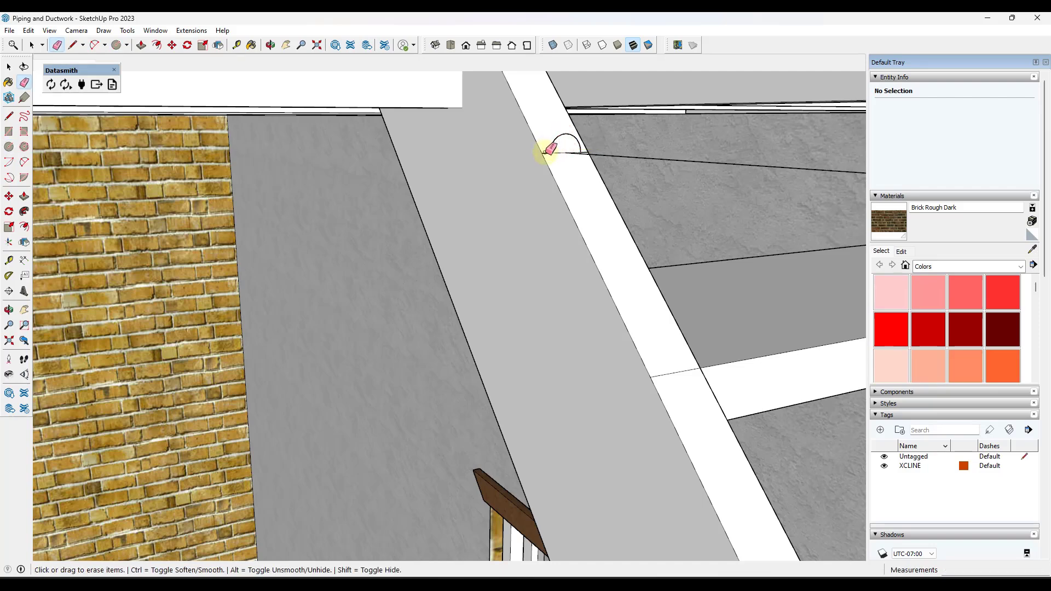
pyautogui.scroll(3, 588, 146)
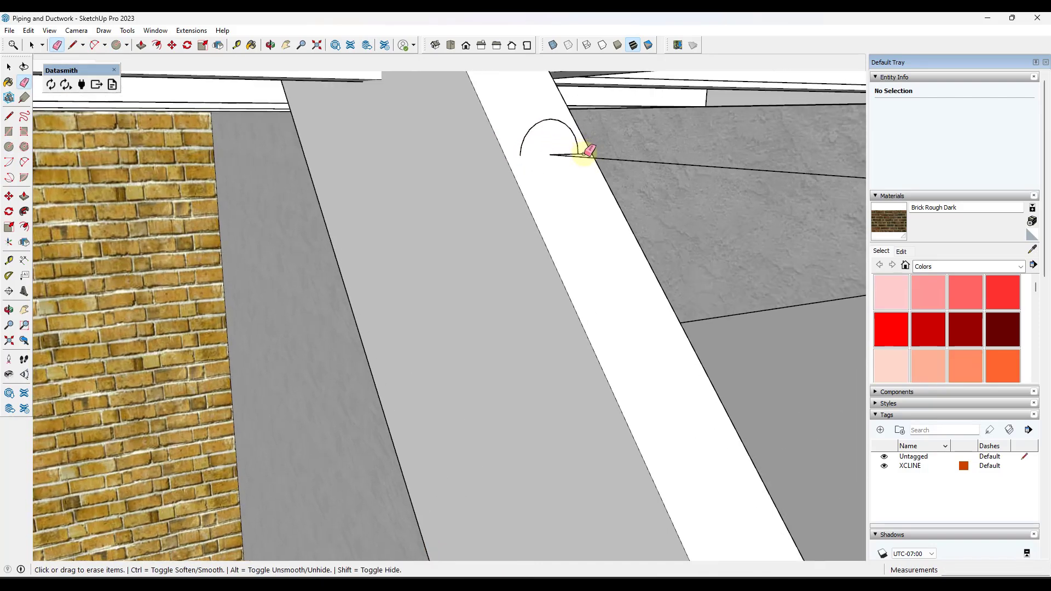
# Make the round brace between the stringer and the diagonal rail line a group.
pyautogui.scroll(-3, 564, 145)
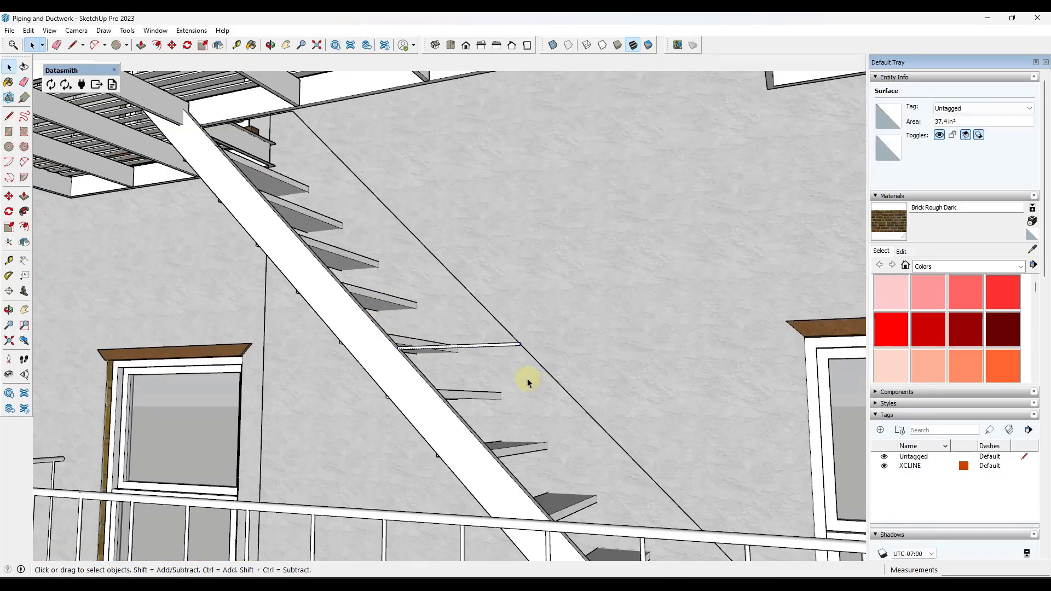
pyautogui.scroll(3, 503, 349)
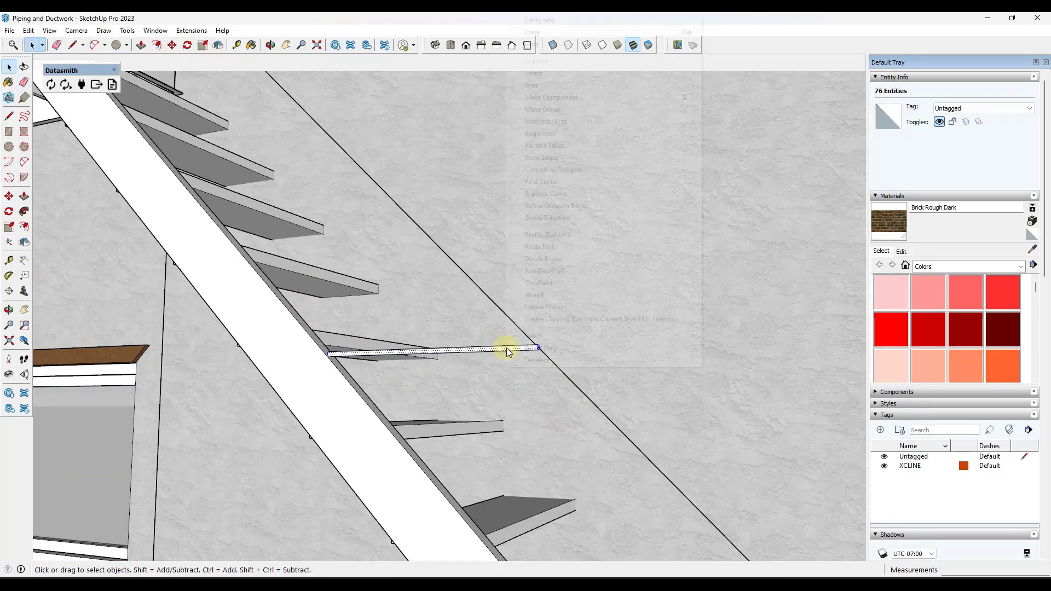
pyautogui.click(563, 111)
pyautogui.scroll(-1, 498, 304)
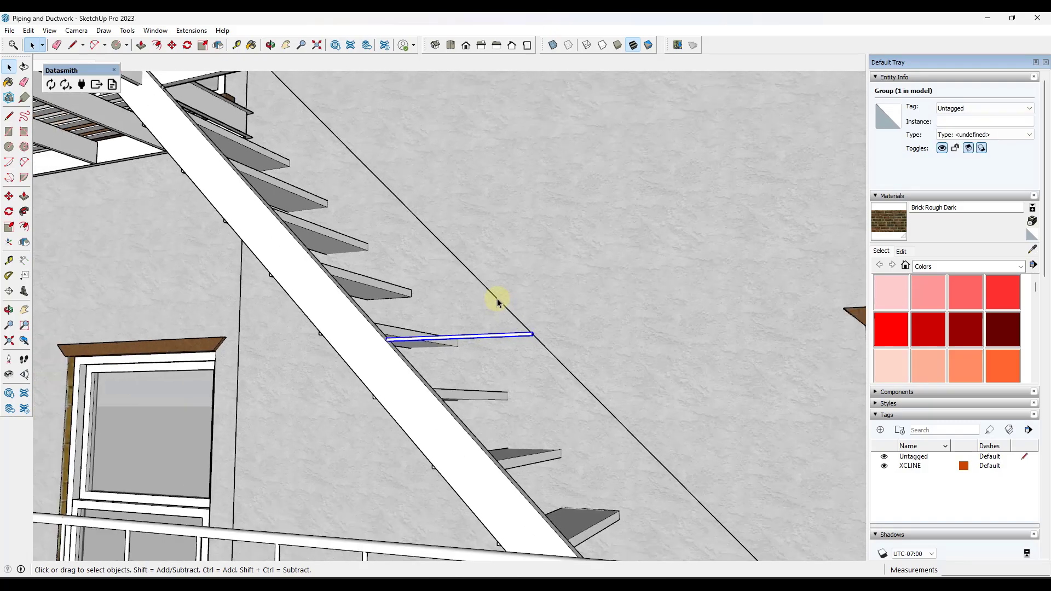
# Try to extrude the small circle at the top stringer end along the selected stair rail edges with Follow Me.
pyautogui.scroll(-3, 498, 304)
pyautogui.scroll(4, 350, 176)
pyautogui.click(340, 173)
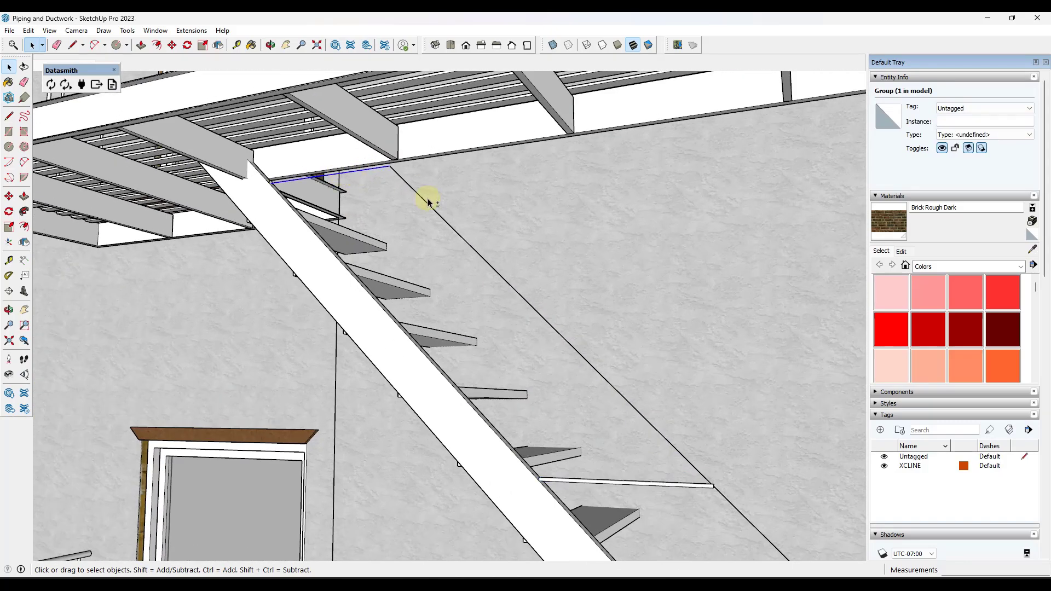
pyautogui.click(438, 213)
pyautogui.keyDown('shift'); pyautogui.moveTo(672, 428); pyautogui.dragTo(498, 386, button='middle'); pyautogui.keyUp('shift')
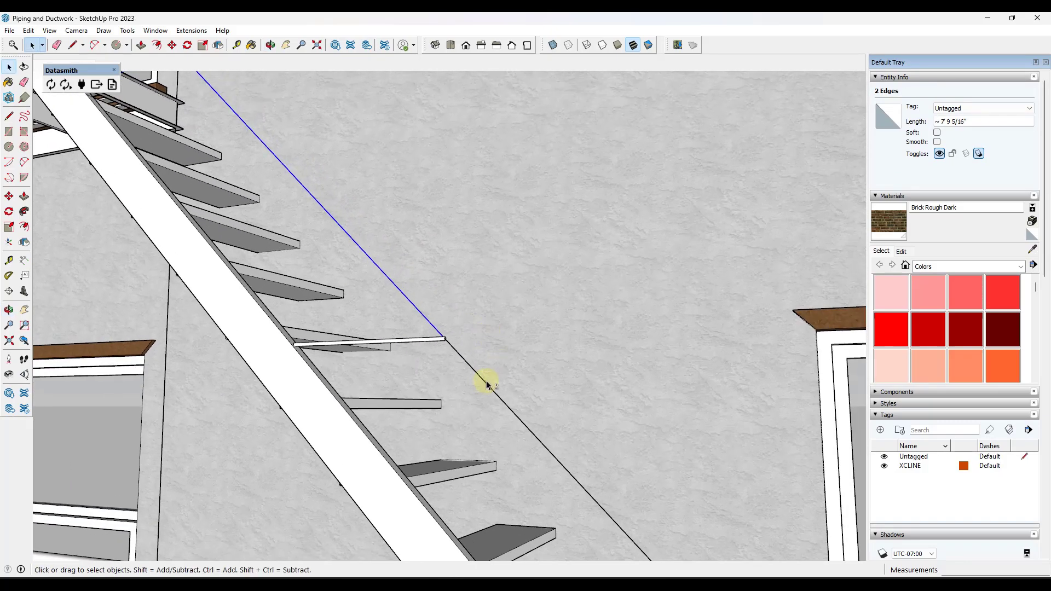
pyautogui.scroll(-4, 423, 305)
pyautogui.scroll(5, 536, 462)
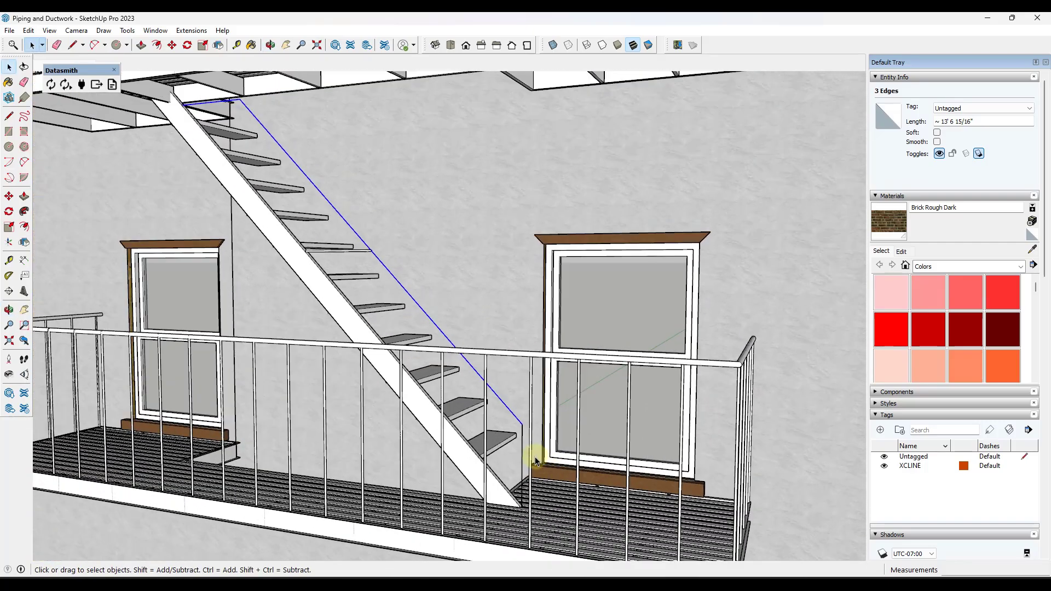
pyautogui.scroll(-3, 574, 472)
pyautogui.scroll(8, 412, 293)
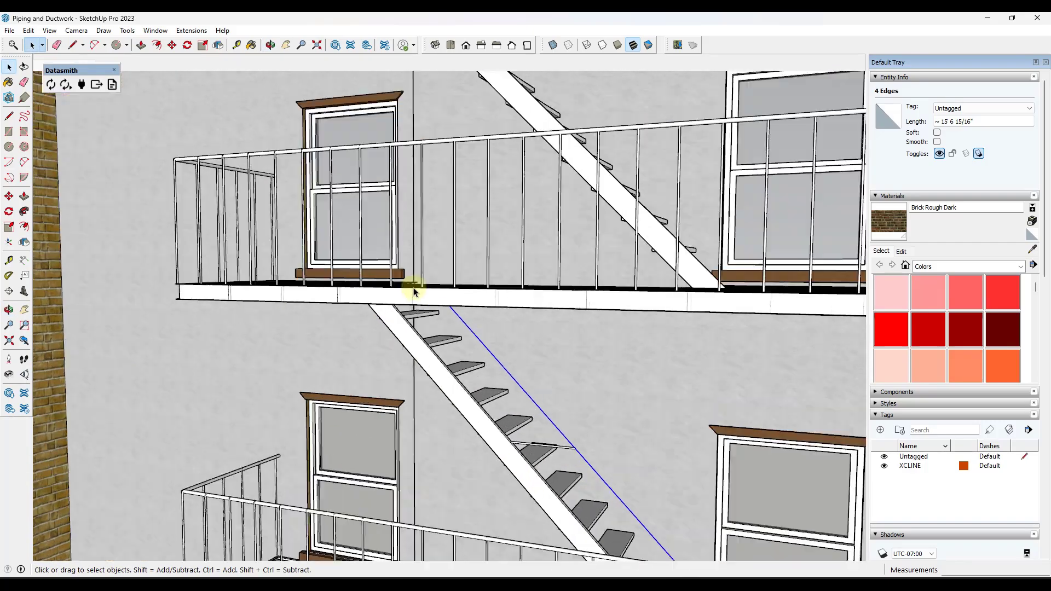
pyautogui.keyDown('shift'); pyautogui.click(394, 307); pyautogui.keyUp('shift')
pyautogui.scroll(5, 378, 307)
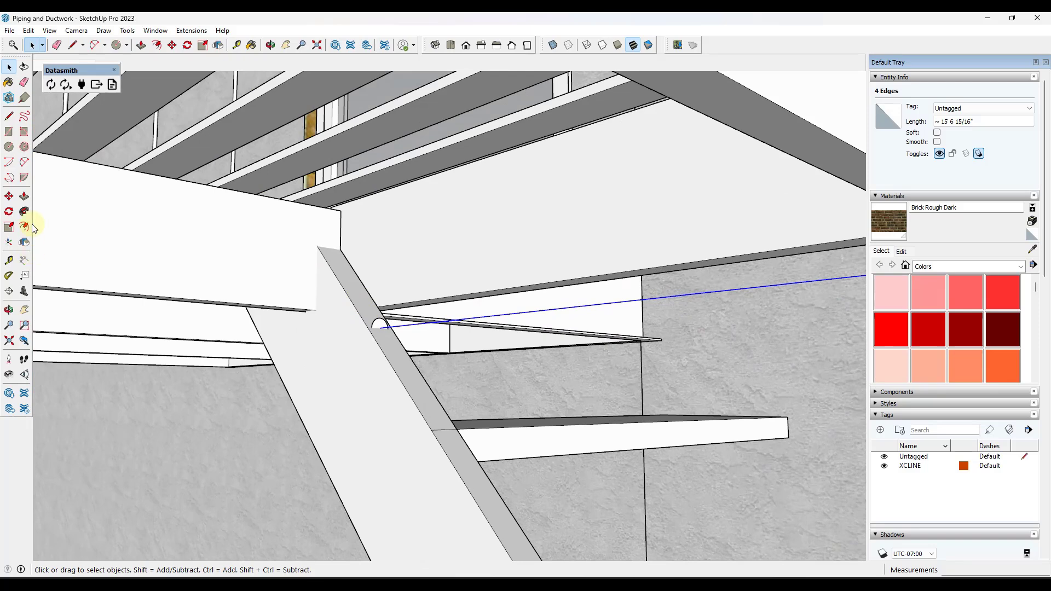
pyautogui.click(24, 212)
pyautogui.click(385, 328)
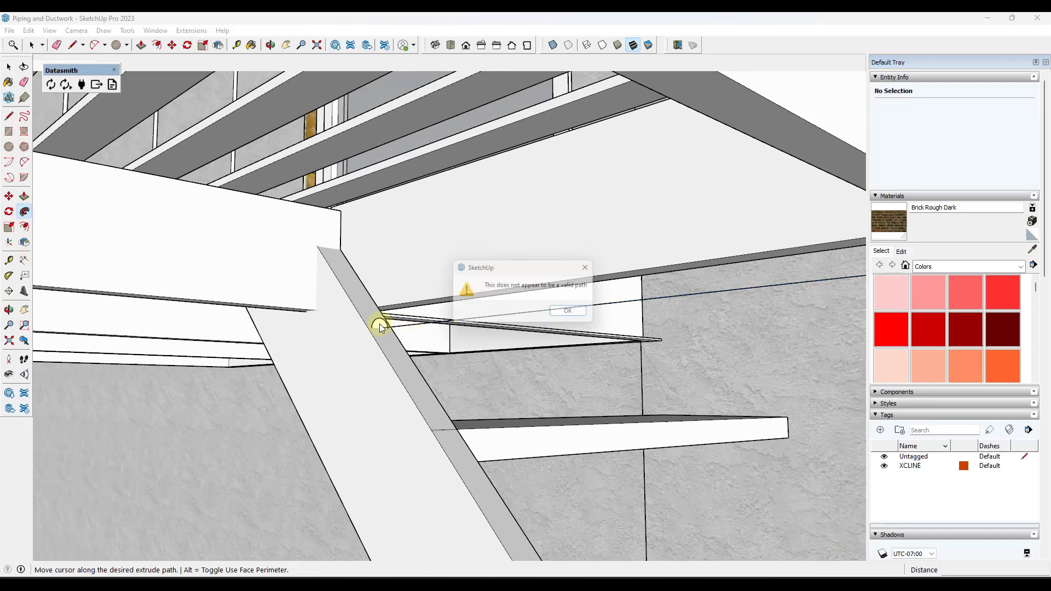
pyautogui.click(579, 313)
# Extrude the circle at the stringer along the top line and the upper diagonal rail line as far as the brace.
pyautogui.scroll(-2, 392, 327)
pyautogui.press('space')
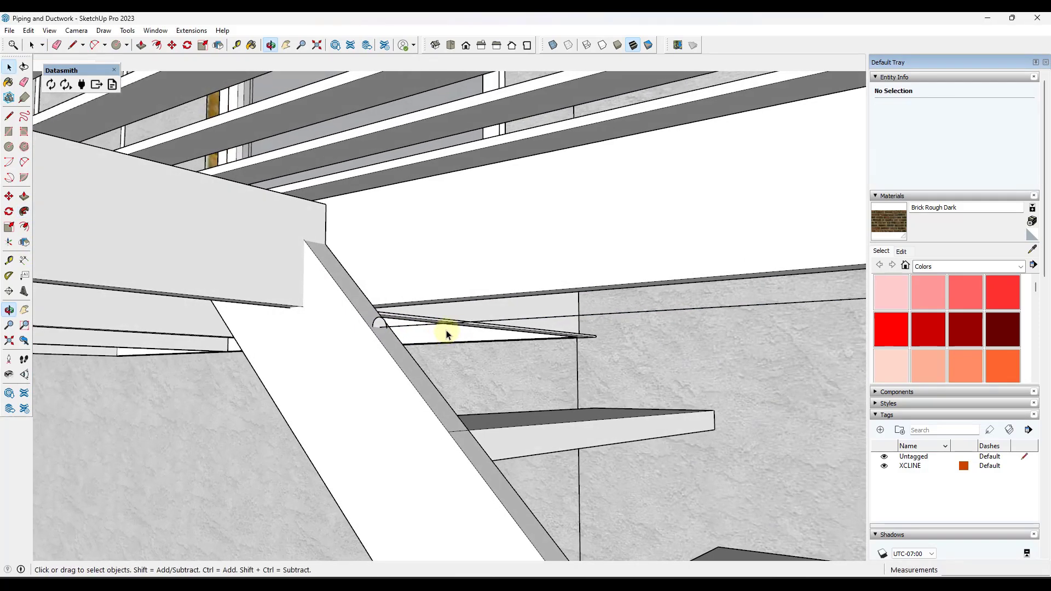
pyautogui.click(411, 332)
pyautogui.scroll(-6, 388, 328)
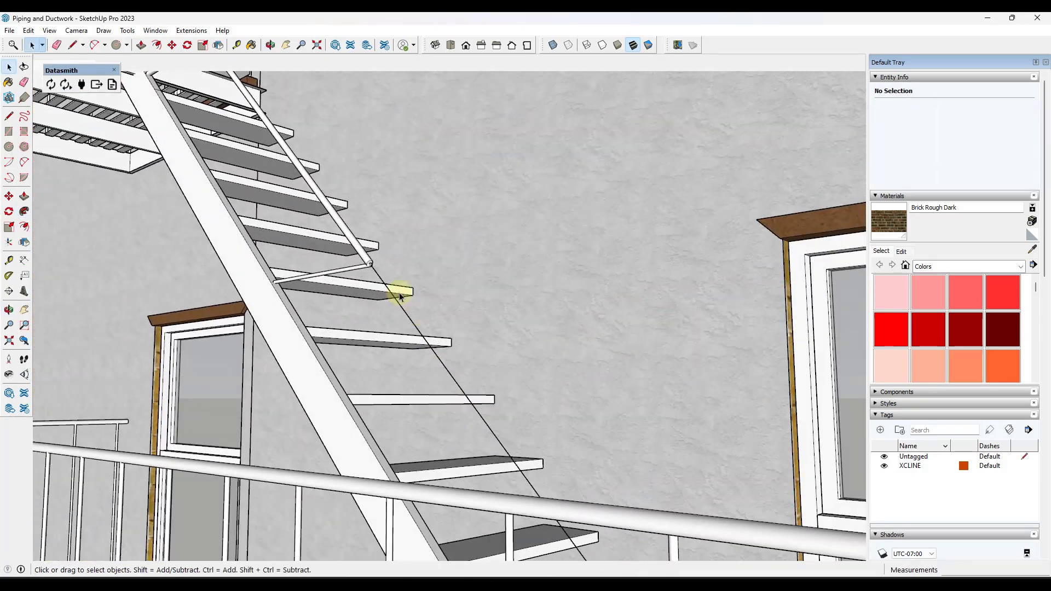
# Push/Pull the round rail's end face from the brace down the diagonal line to just short of the lower bend.
pyautogui.scroll(5, 399, 293)
pyautogui.press('p')
pyautogui.click(348, 225)
pyautogui.scroll(-5, 460, 331)
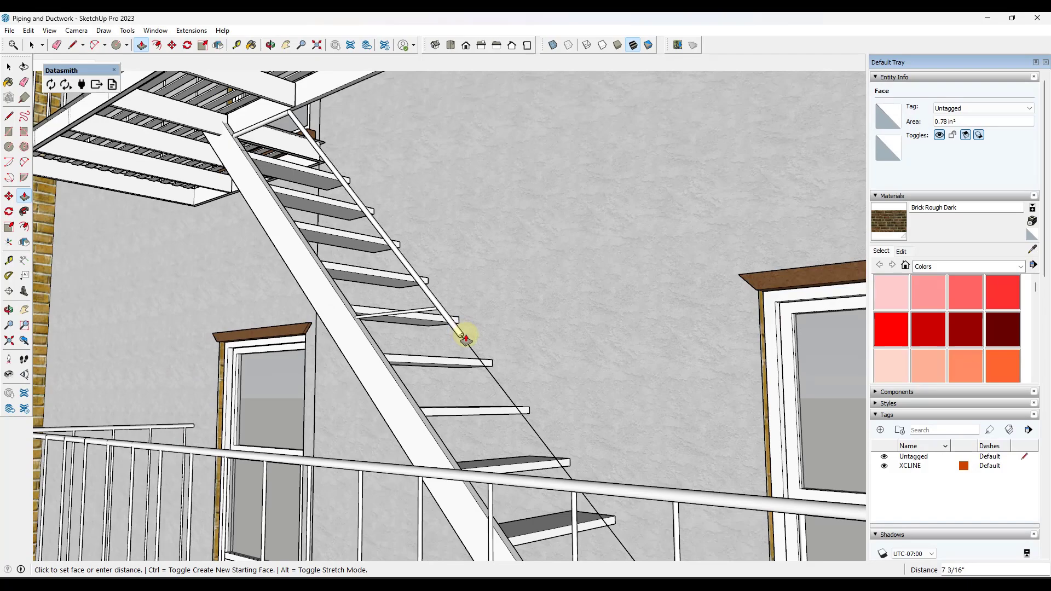
pyautogui.scroll(5, 584, 404)
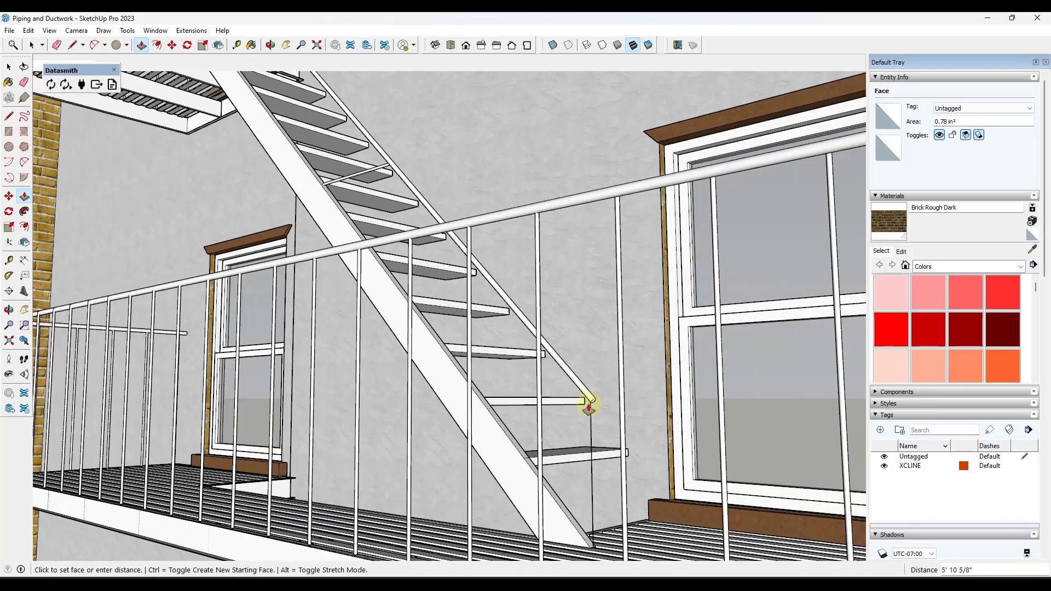
pyautogui.scroll(6, 591, 407)
pyautogui.click(517, 327)
# Draw a short line at the rail's lower end and a circle of about 1/2" radius at the vertical line's foot.
pyautogui.press('l')
pyautogui.click(516, 324)
pyautogui.click(503, 318)
pyautogui.press('space')
pyautogui.scroll(-1, 488, 294)
pyautogui.scroll(-4, 488, 295)
pyautogui.scroll(6, 558, 465)
pyautogui.press('c')
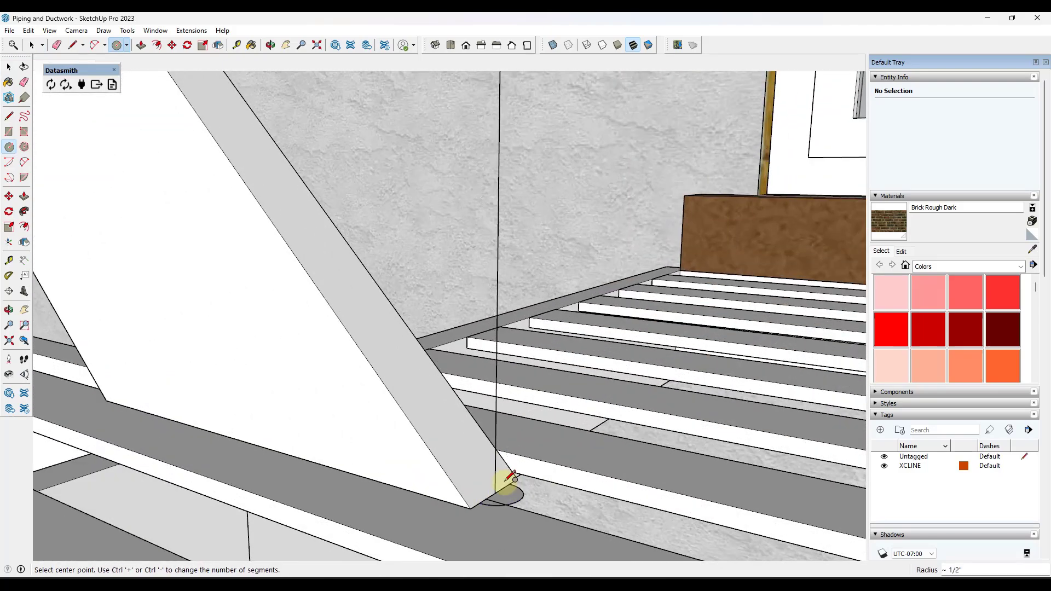
# Extrude the foot circle with Follow Me up the vertical line and around the bend to the diagonal rail's end.
pyautogui.press('space')
pyautogui.scroll(-3, 510, 478)
pyautogui.click(514, 277)
pyautogui.click(24, 212)
pyautogui.scroll(3, 504, 501)
pyautogui.click(508, 498)
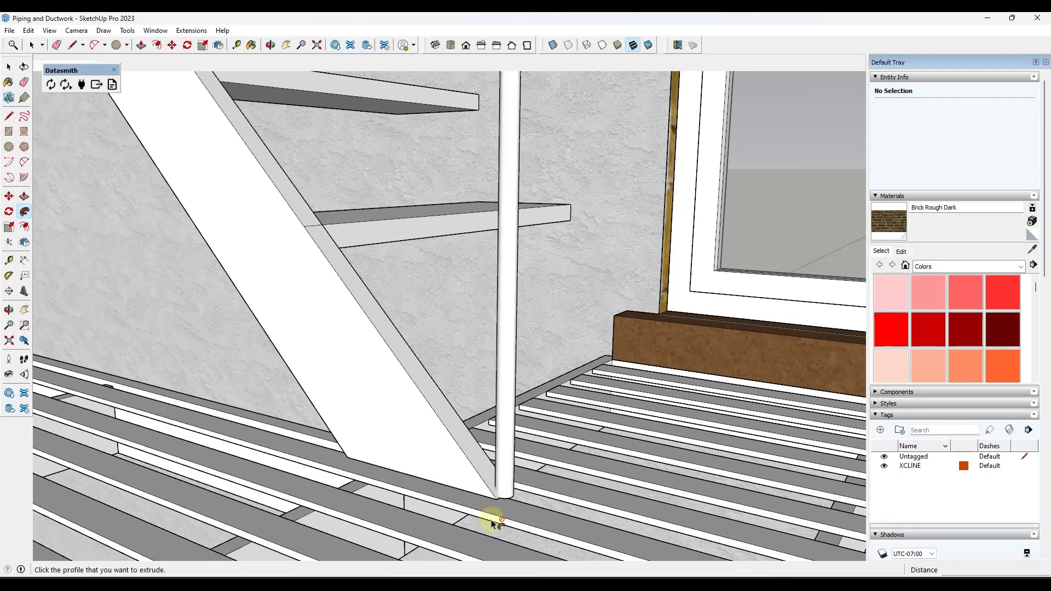
# Hide the seam edges across the diagonal rail just above its lower bend.
pyautogui.scroll(-5, 493, 511)
pyautogui.press('space')
pyautogui.scroll(6, 521, 370)
pyautogui.moveTo(481, 310); pyautogui.dragTo(478, 282, button='middle')
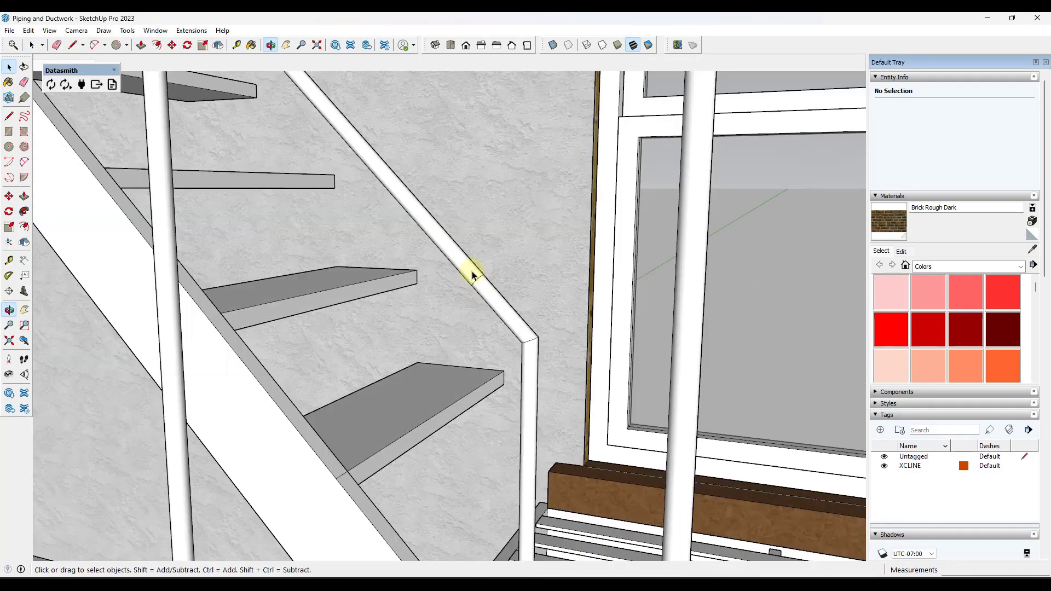
pyautogui.moveTo(505, 311); pyautogui.dragTo(504, 311)
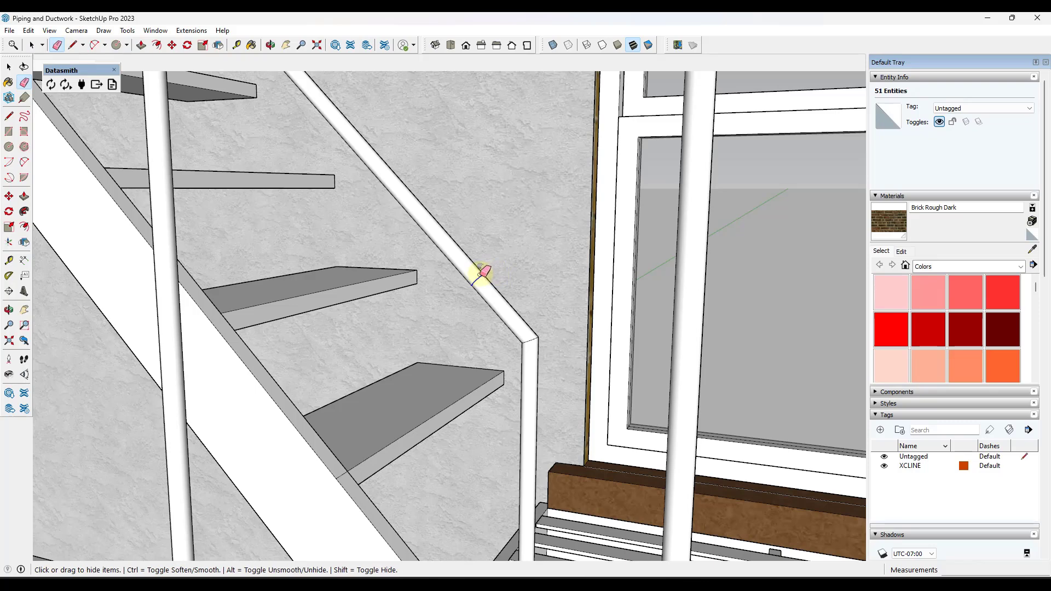
pyautogui.scroll(2, 487, 268)
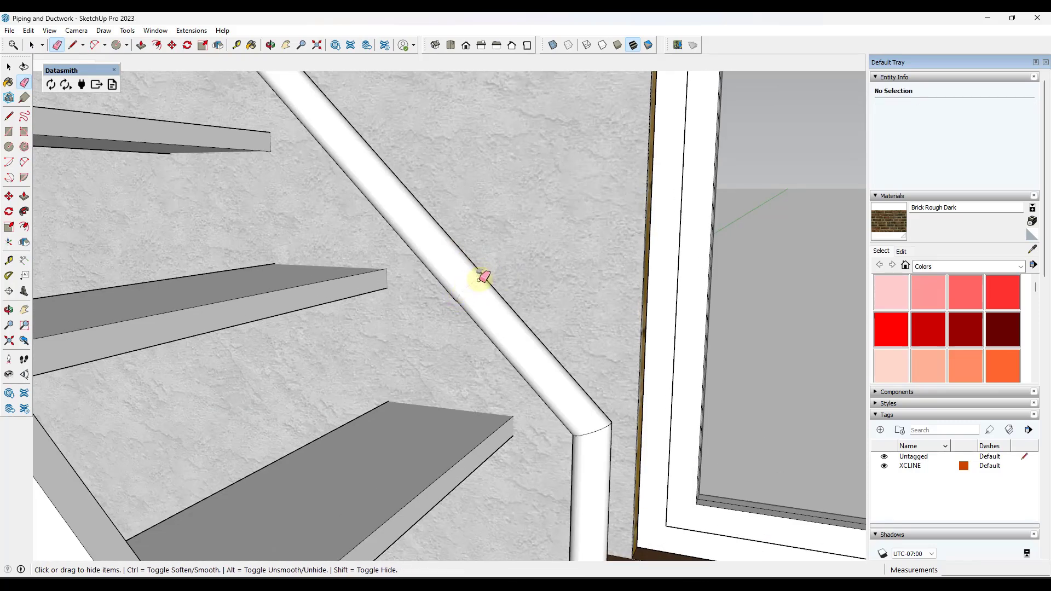
pyautogui.scroll(-10, 542, 339)
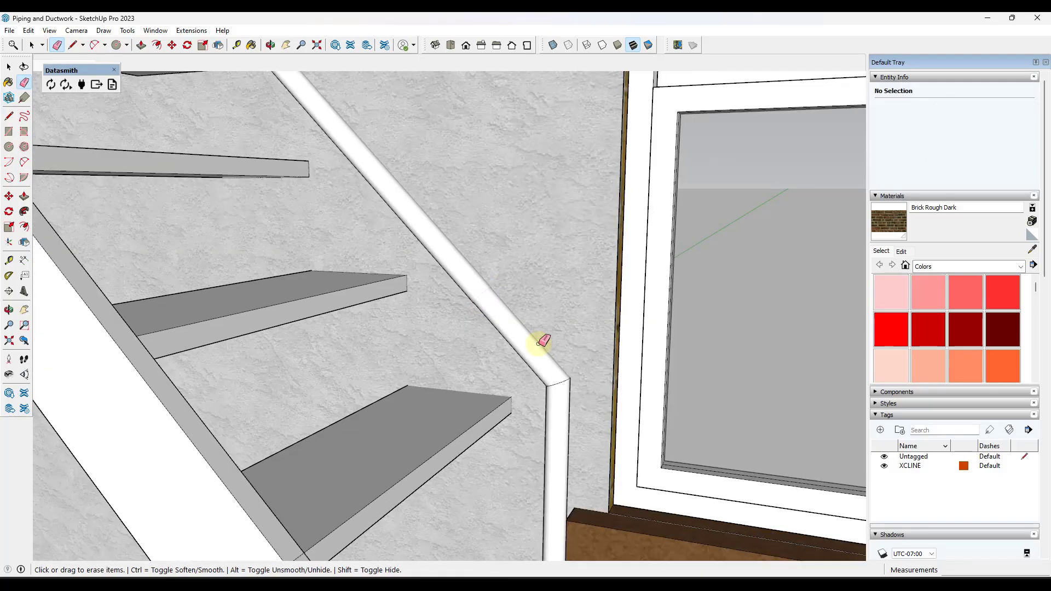
# Copy the uppermost stair and landing component straight up to the top-storey windows.
pyautogui.press('space')
pyautogui.moveTo(544, 338); pyautogui.dragTo(604, 216, button='middle')
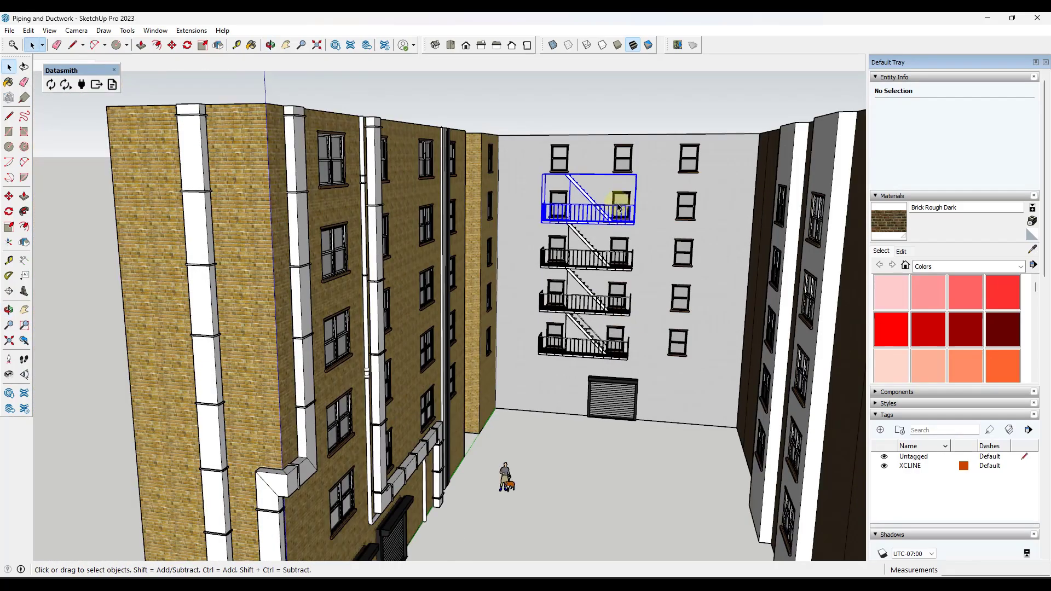
pyautogui.click(621, 211)
pyautogui.scroll(6, 514, 214)
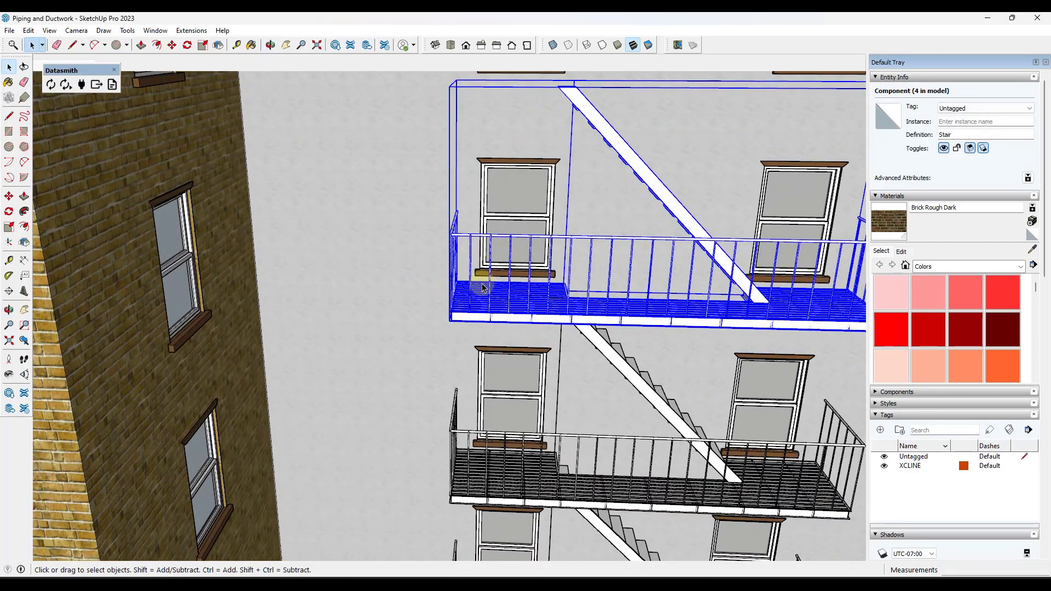
pyautogui.press('ctrl')
pyautogui.click(448, 325)
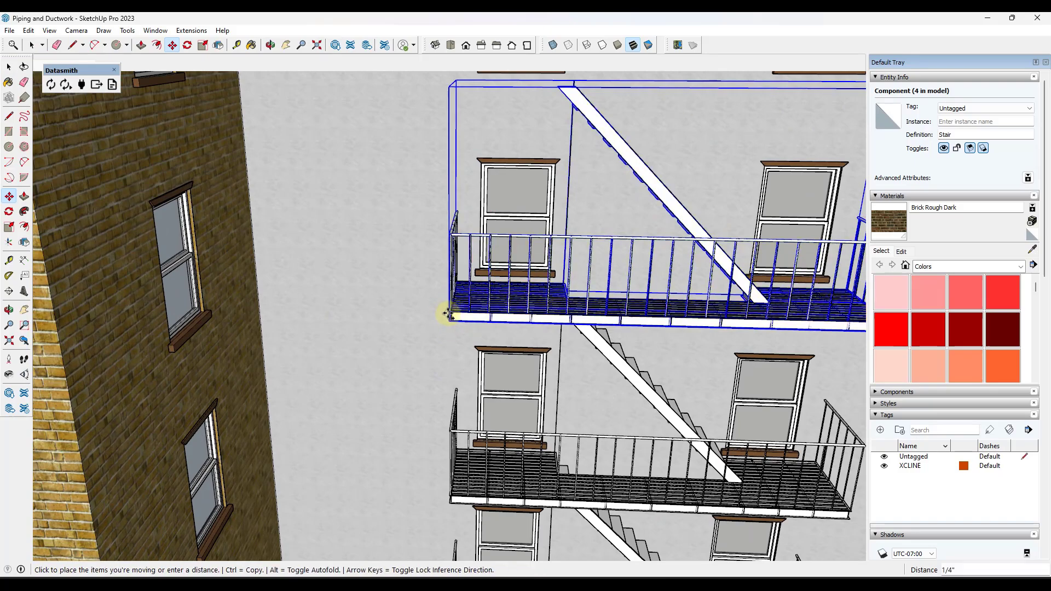
pyautogui.scroll(-3, 446, 302)
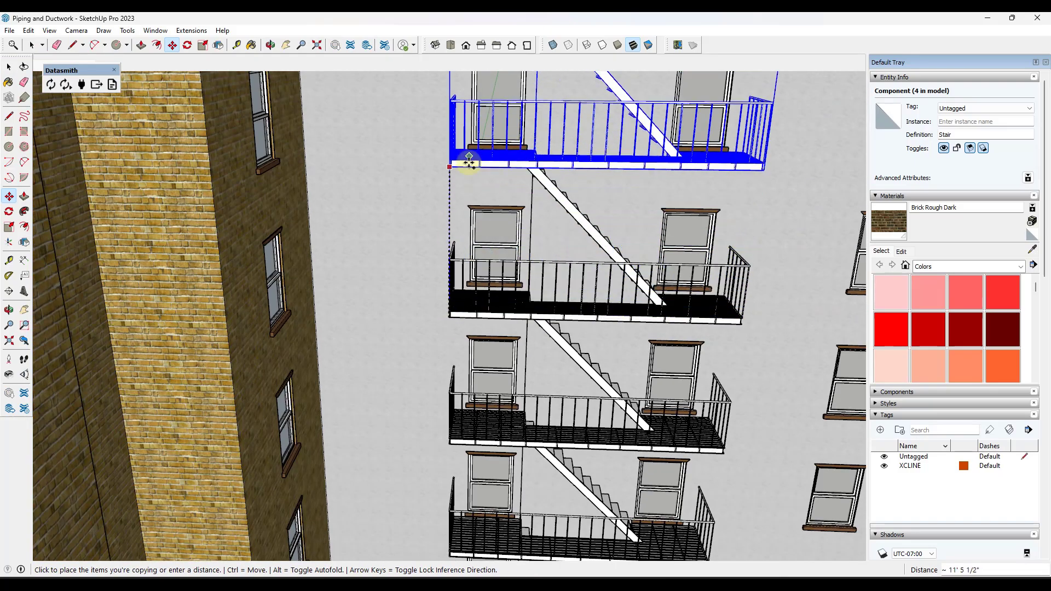
pyautogui.moveTo(721, 155); pyautogui.dragTo(516, 188, button='middle')
pyautogui.click(462, 215)
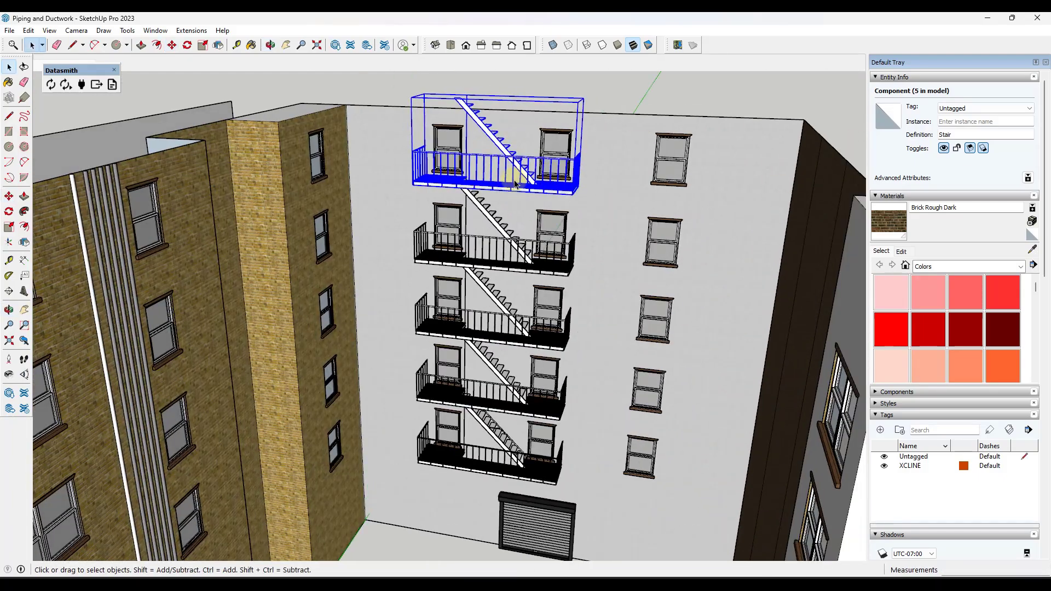
# Make the top-storey stair component unique and erase the stair flight above its landing.
pyautogui.rightClick(517, 187)
pyautogui.click(552, 253)
pyautogui.doubleClick(535, 190)
pyautogui.press('e')
pyautogui.press('Escape')
pyautogui.scroll(-3, 613, 112)
pyautogui.moveTo(618, 146); pyautogui.dragTo(562, 346, button='middle')
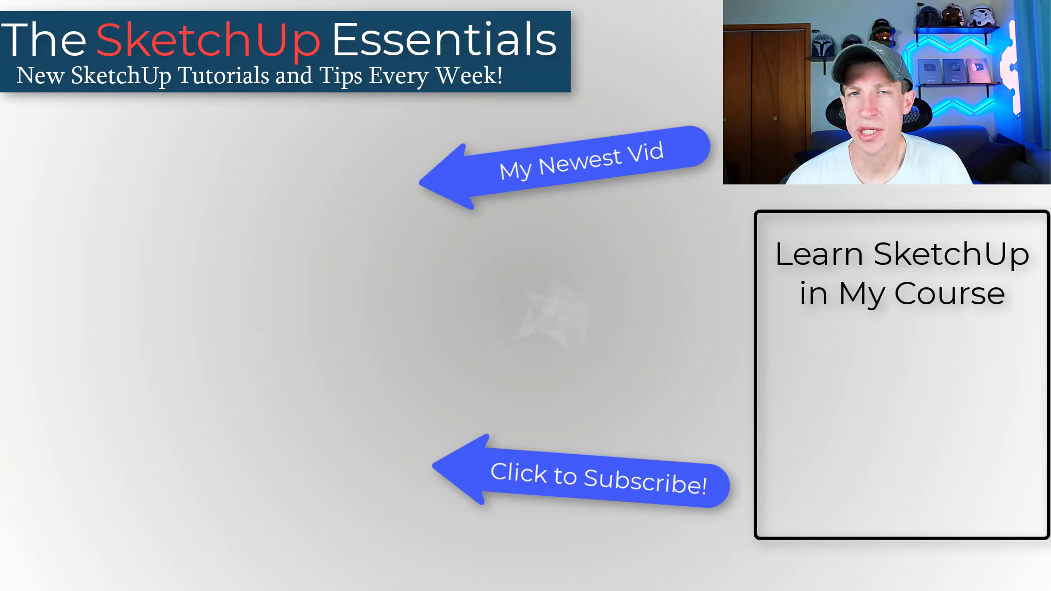